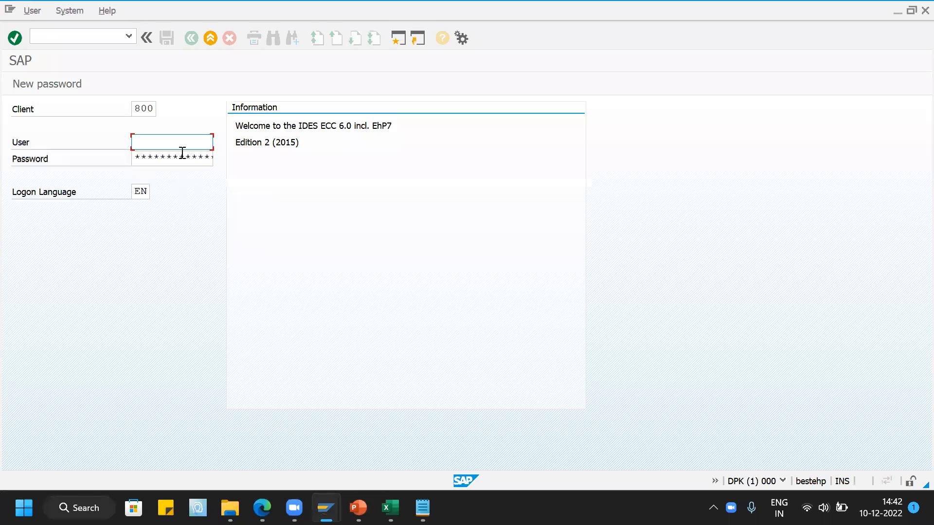
# - Log on to client 800 with the user name and the account password
pyautogui.press('Down')
pyautogui.click(160, 156)
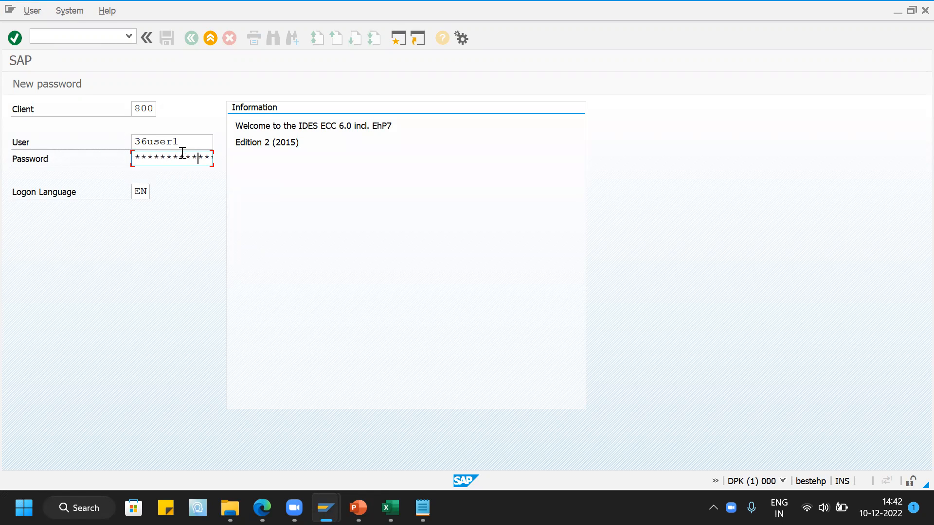
pyautogui.press('Return')
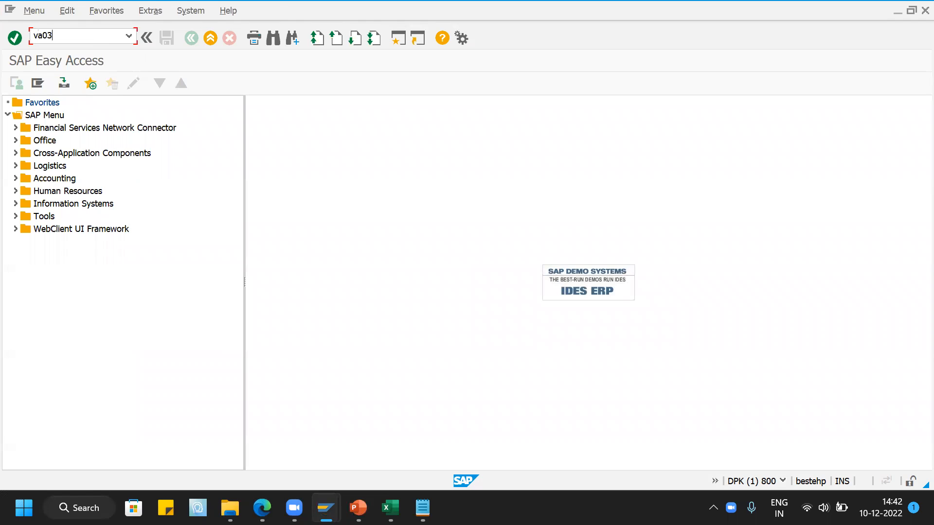
# - Run transaction VA03 and display the most recent sales order from the Order field's entry history
pyautogui.press('Return')
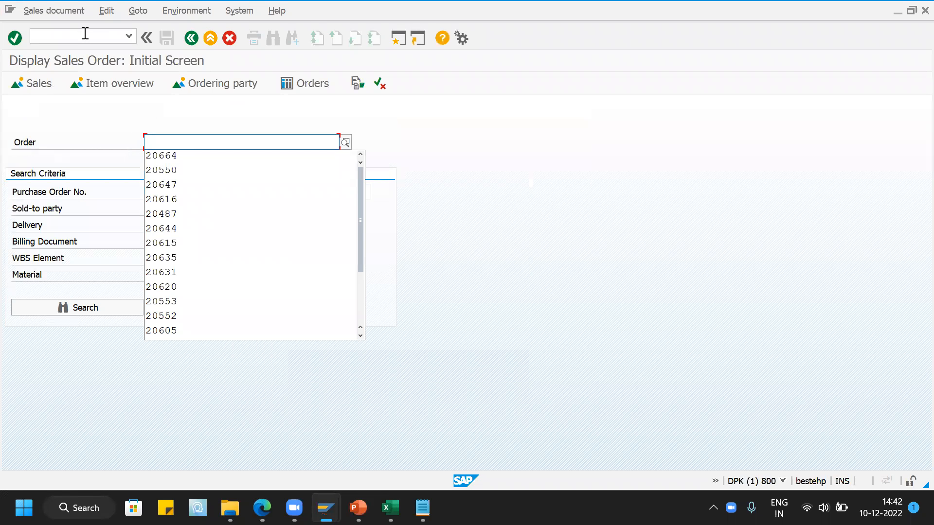
pyautogui.click(162, 156)
pyautogui.press('Return')
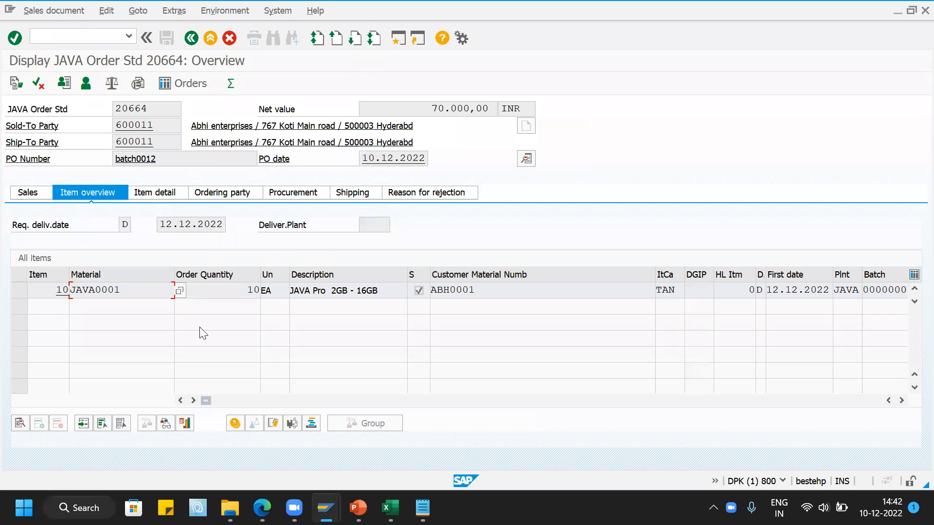
# - Select the JAVA0001 item and narrow the Description and Customer Material Number columns to bring the batch details into view
pyautogui.click(136, 291)
pyautogui.moveTo(654, 276); pyautogui.dragTo(535, 275)
pyautogui.moveTo(406, 275); pyautogui.dragTo(382, 275)
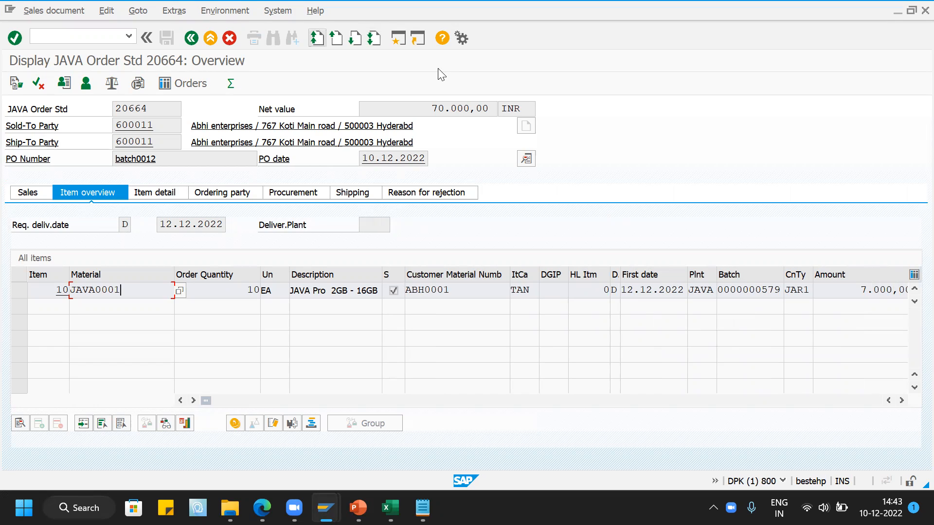
# - Display the JAVA0001 material master from the order, check the batch management setting in Sales: General/Plant, and return to the order
pyautogui.click(209, 13)
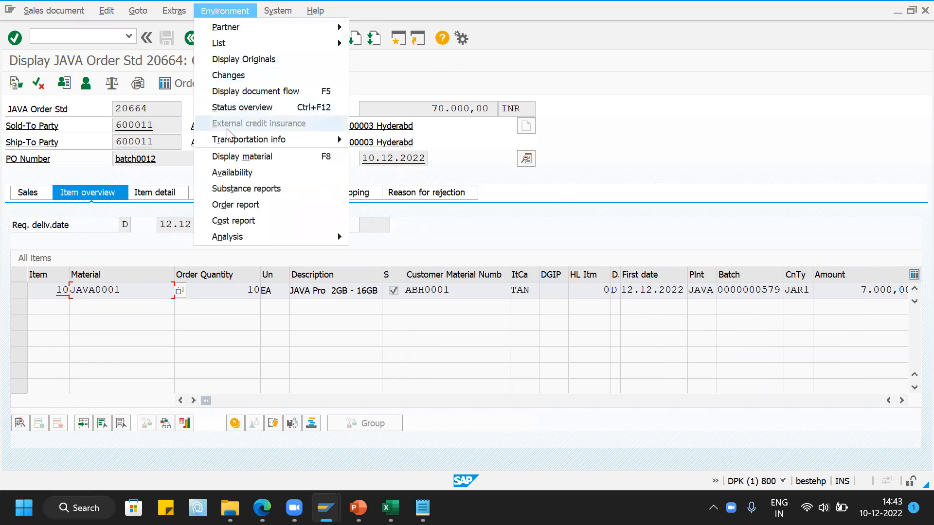
pyautogui.click(234, 158)
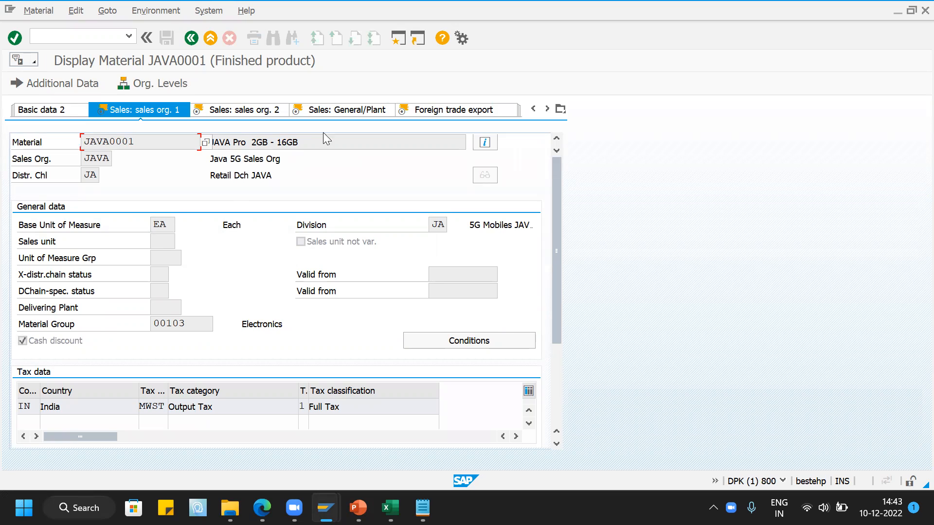
pyautogui.click(346, 116)
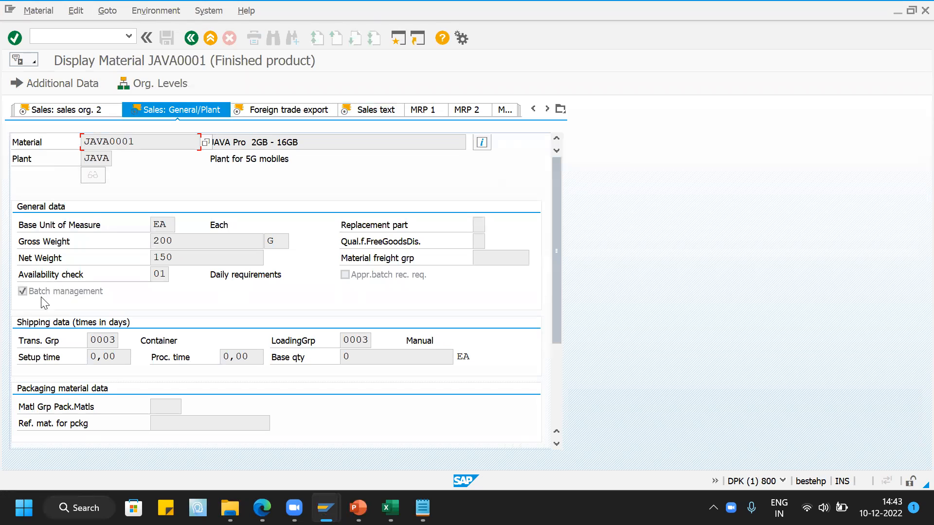
pyautogui.click(191, 39)
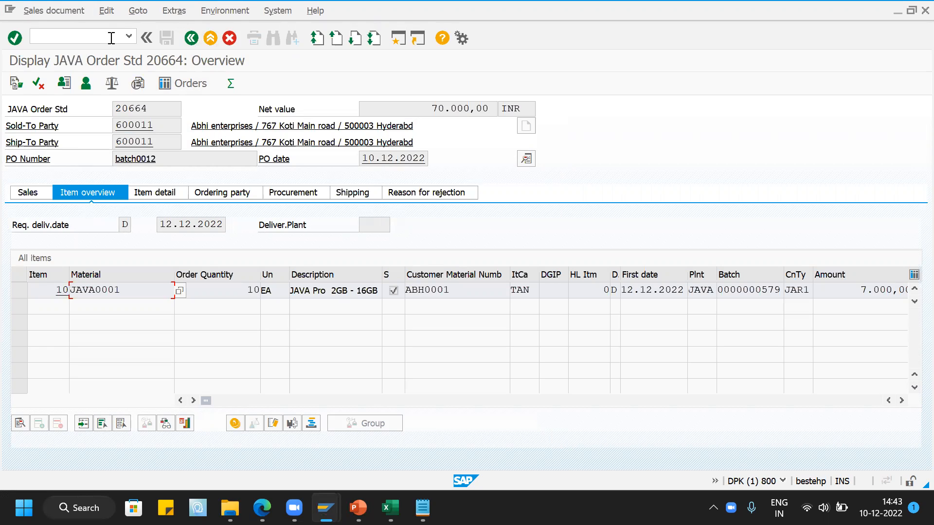
# - Open the SAP Reference IMG in a new session with the command /ospro
pyautogui.click(111, 38)
pyautogui.write('/ospro')
pyautogui.press('Return')
pyautogui.click(93, 81)
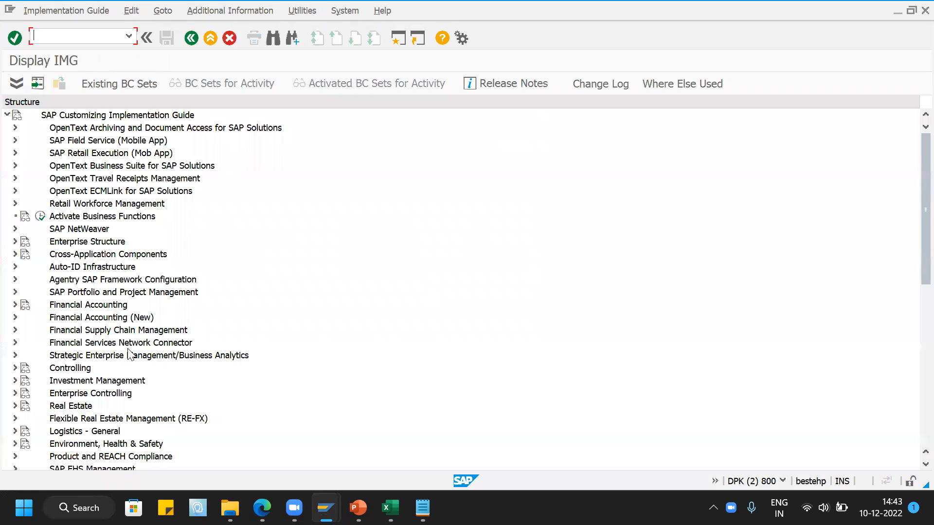
# - Open Specify Batch Level and Activate Status Management under Logistics - General > Batch Management, dismissing the information message
pyautogui.scroll(-3, 130, 355)
pyautogui.click(15, 330)
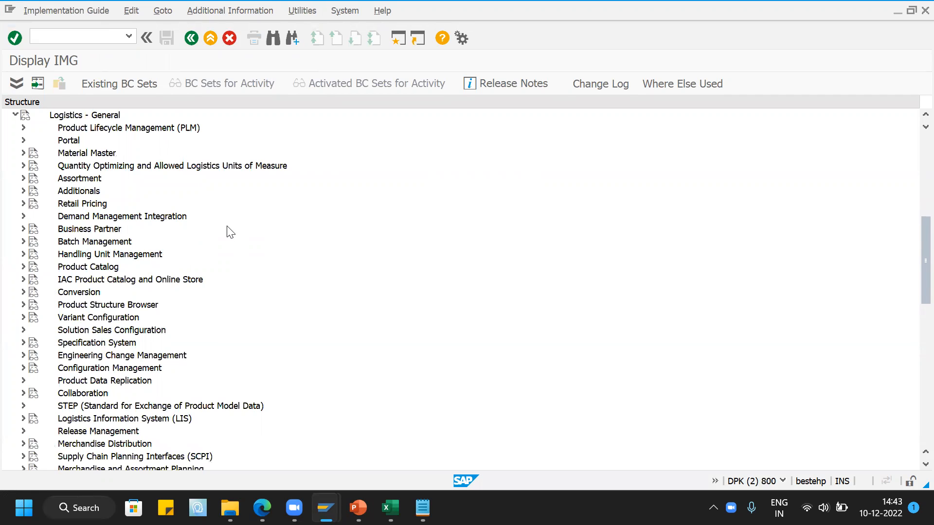
pyautogui.scroll(-1, 230, 232)
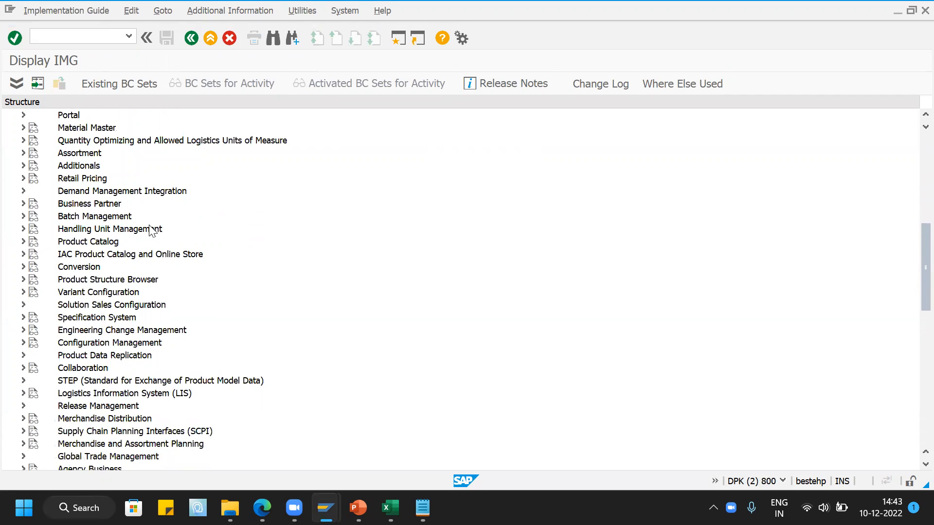
pyautogui.click(23, 216)
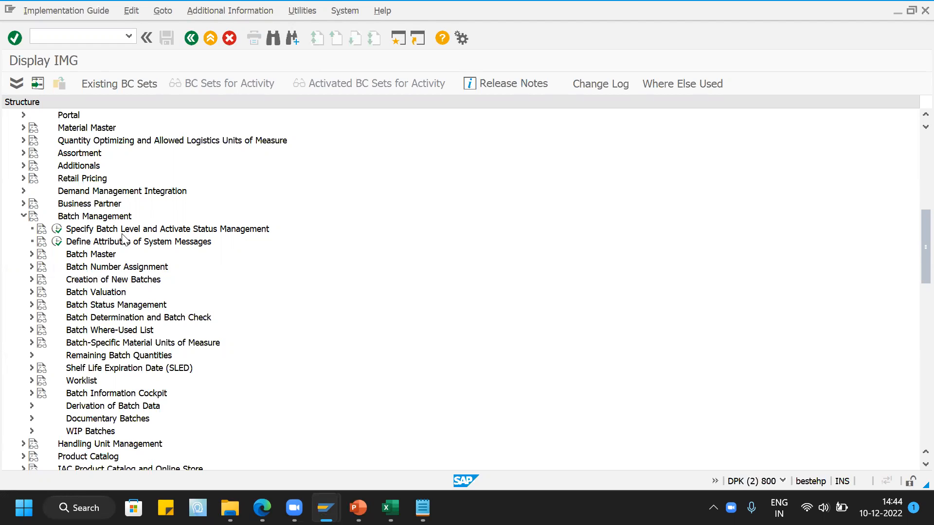
pyautogui.click(56, 229)
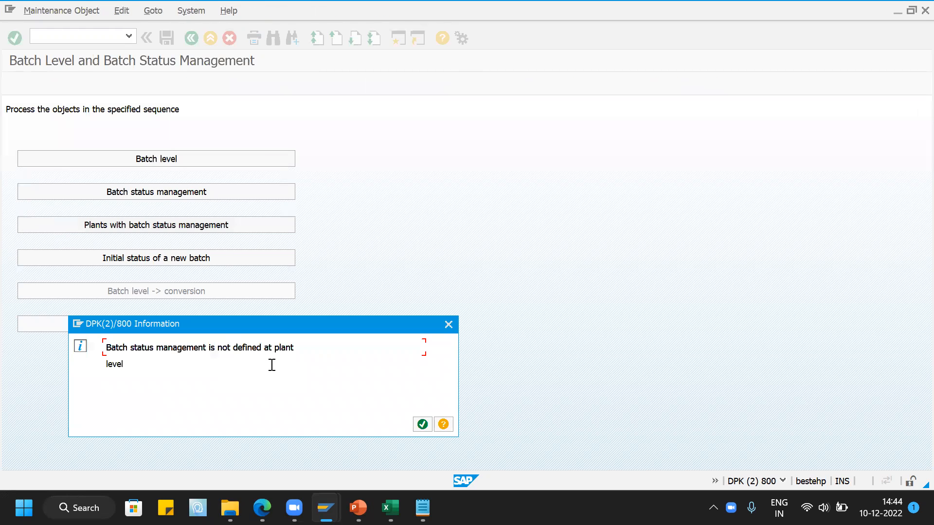
pyautogui.click(422, 424)
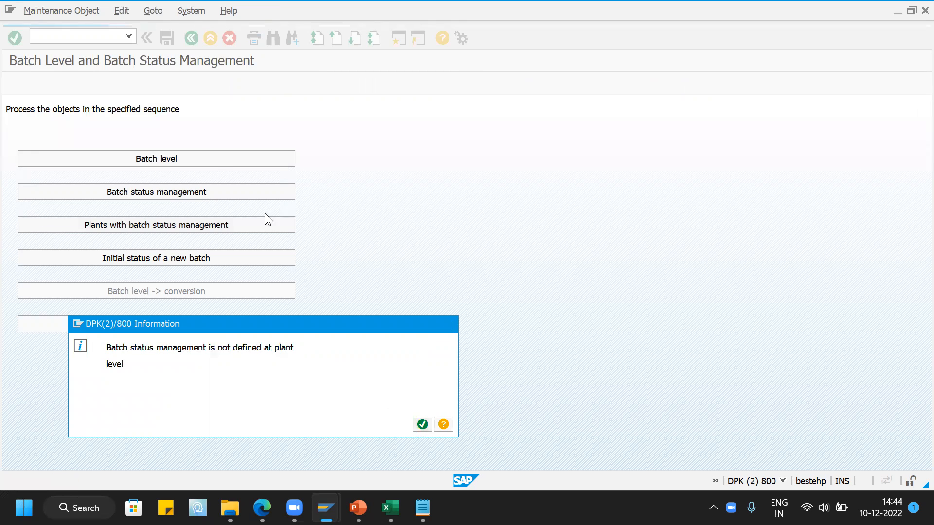
# - Look up plant JAVA among the plants with batch status management, check its setting, and return to the activity overview
pyautogui.click(267, 221)
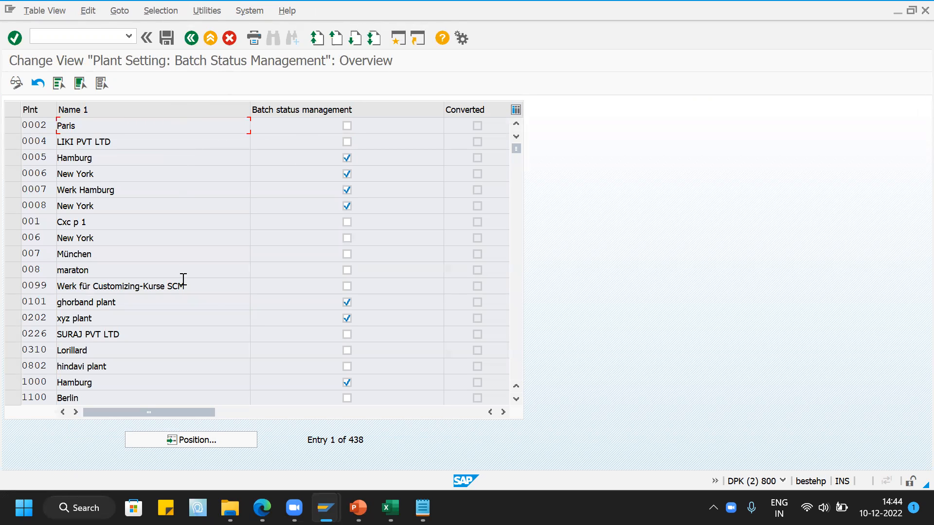
pyautogui.click(194, 440)
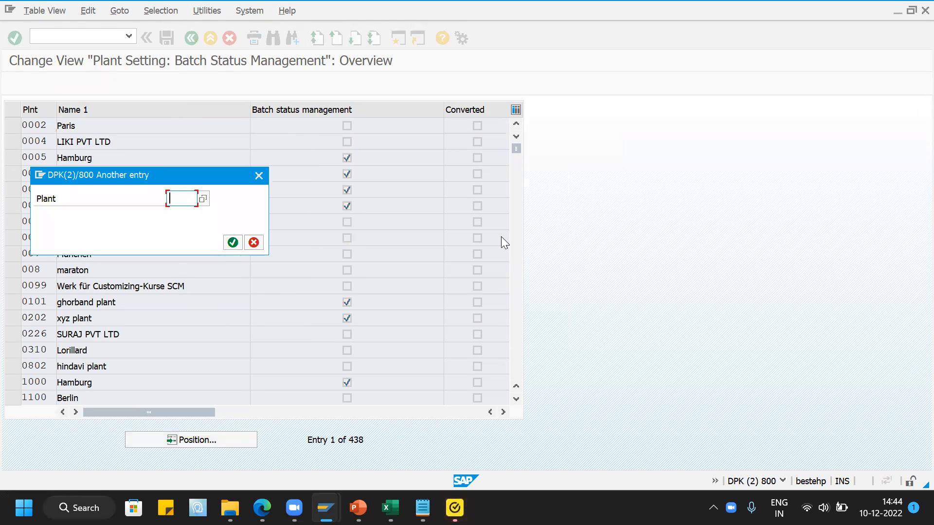
pyautogui.write('java')
pyautogui.press('Return')
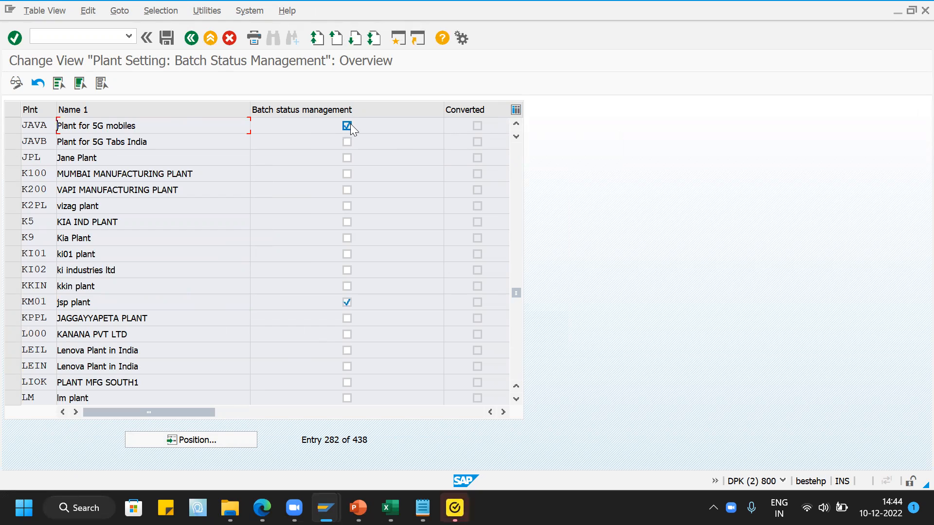
pyautogui.click(194, 38)
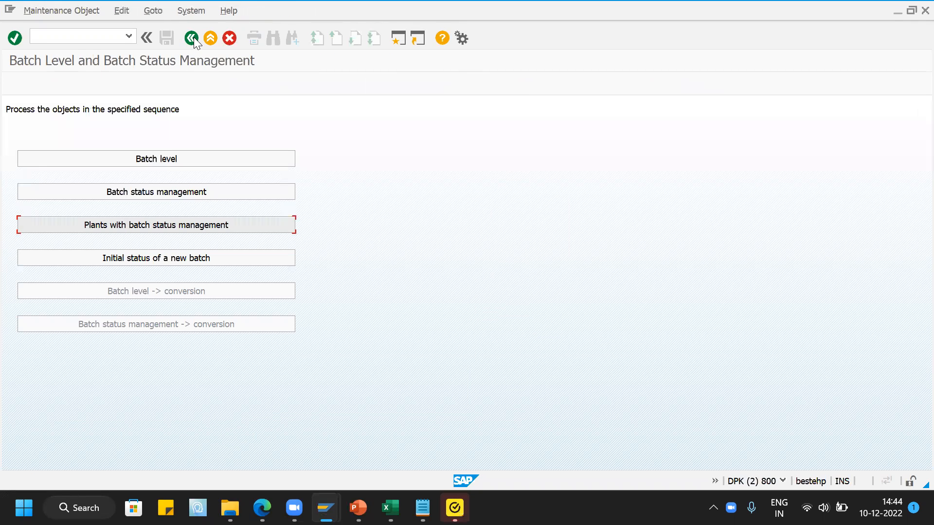
# - Review the batch level definition and the batch status management setting, and return to the IMG structure
pyautogui.click(153, 159)
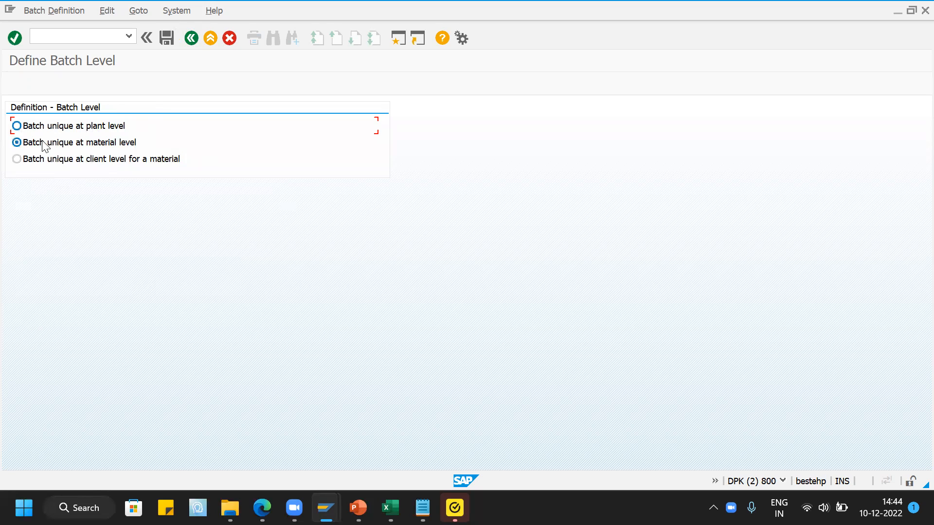
pyautogui.click(191, 38)
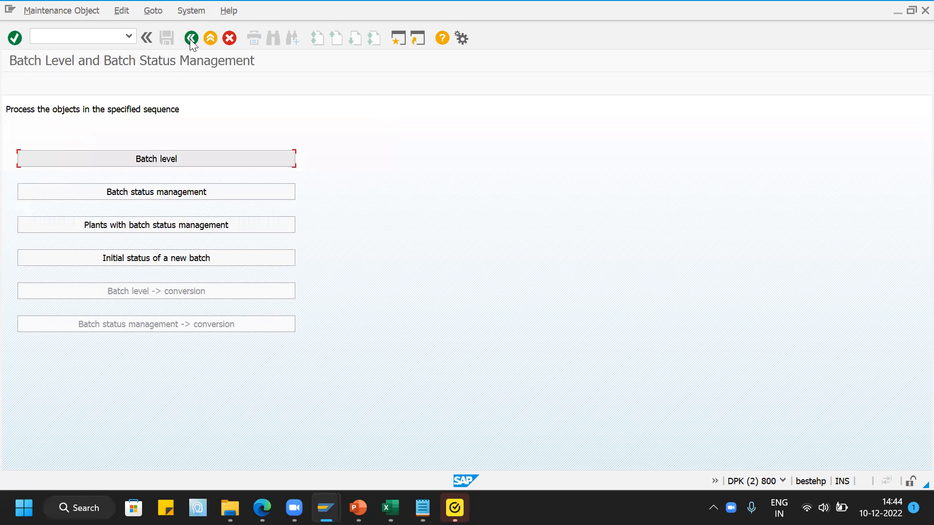
pyautogui.click(171, 192)
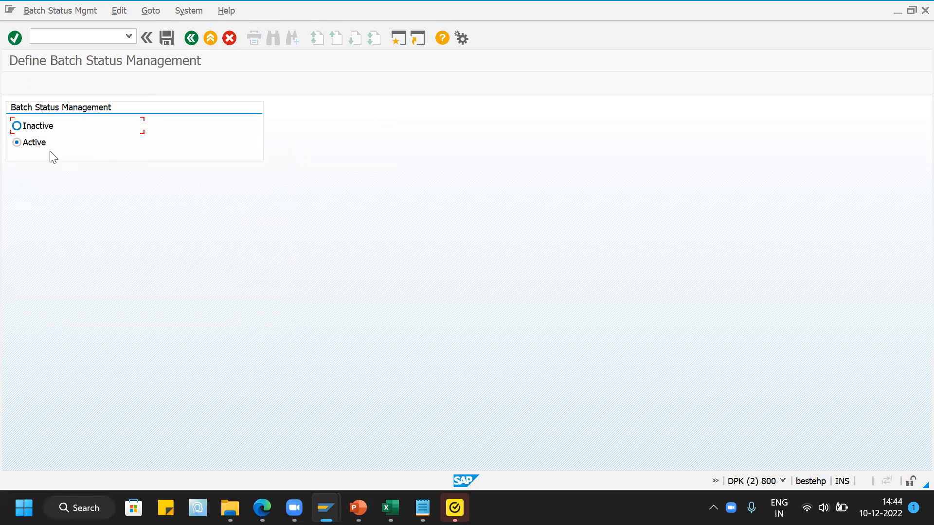
pyautogui.click(192, 38)
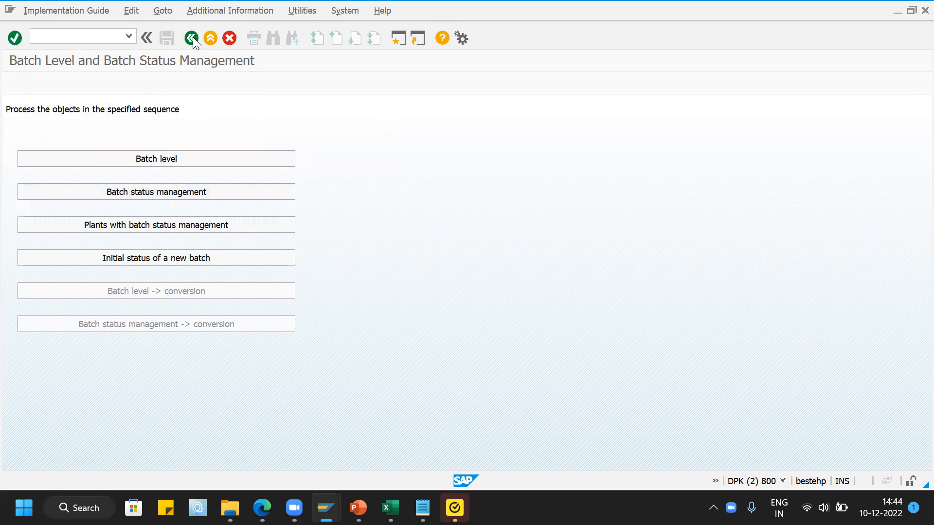
pyautogui.click(192, 38)
# - Expand the Batch Status Management and Batch Determination and Batch Check nodes in the IMG
pyautogui.scroll(-1, 250, 283)
pyautogui.scroll(-3, 251, 283)
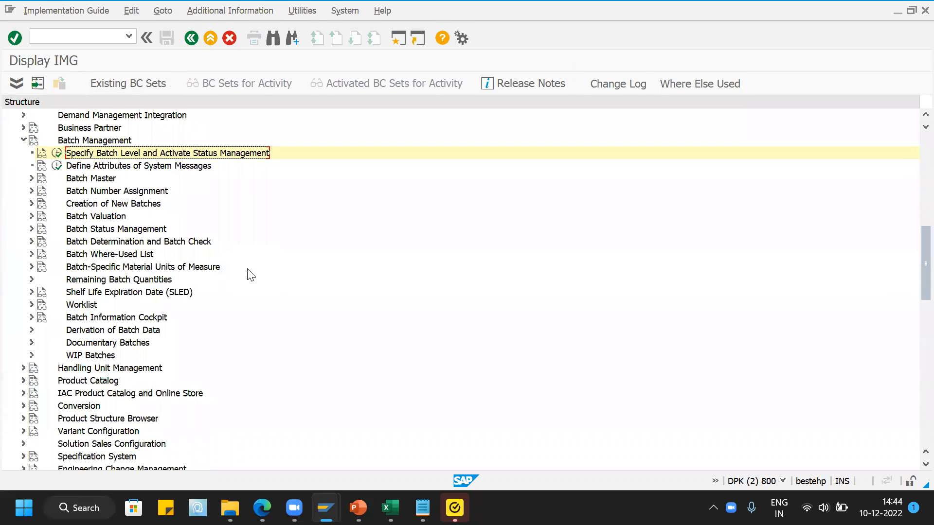
pyautogui.click(31, 230)
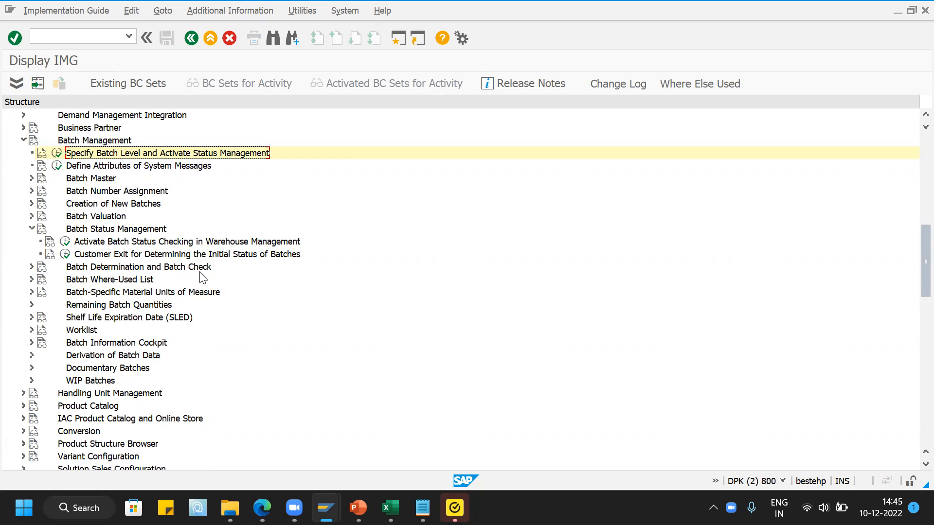
pyautogui.click(32, 267)
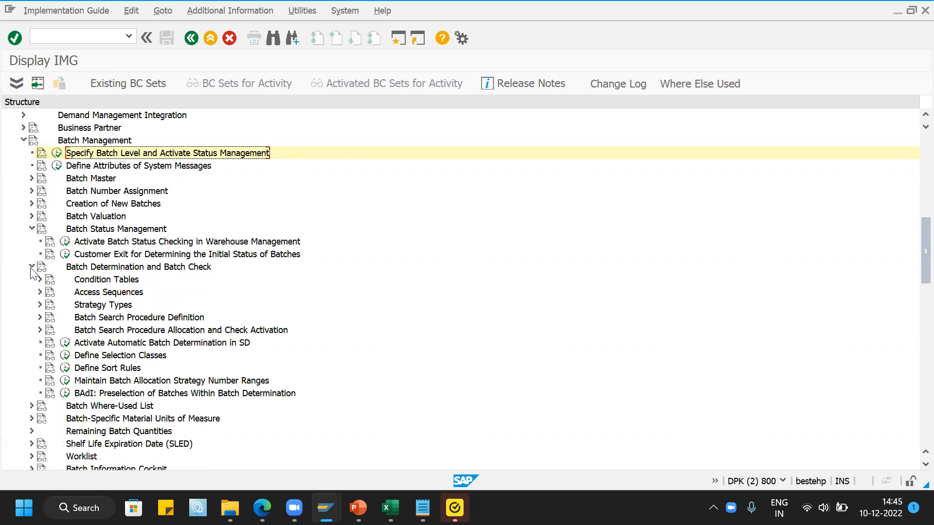
pyautogui.scroll(-1, 141, 268)
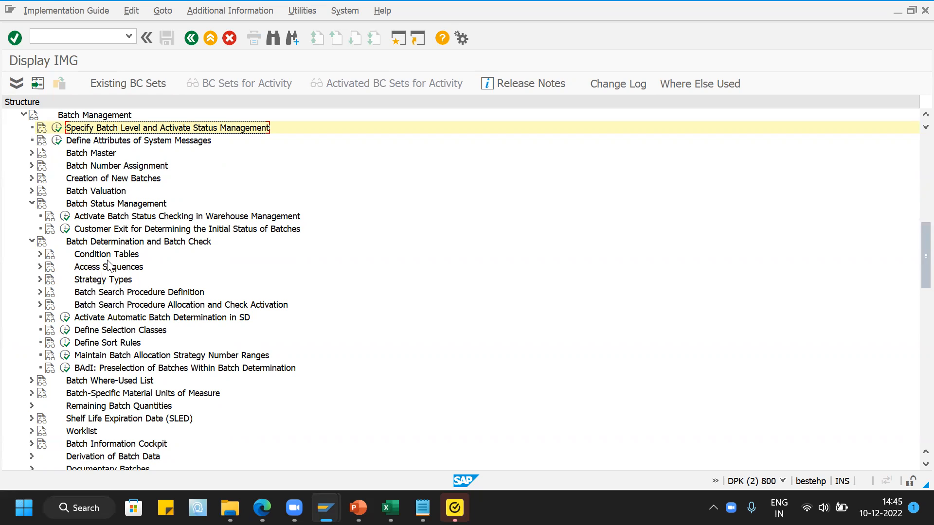
# - Open Create Condition Table for Batch Determination (SD) from the Sales and Distribution condition tables activity
pyautogui.click(40, 254)
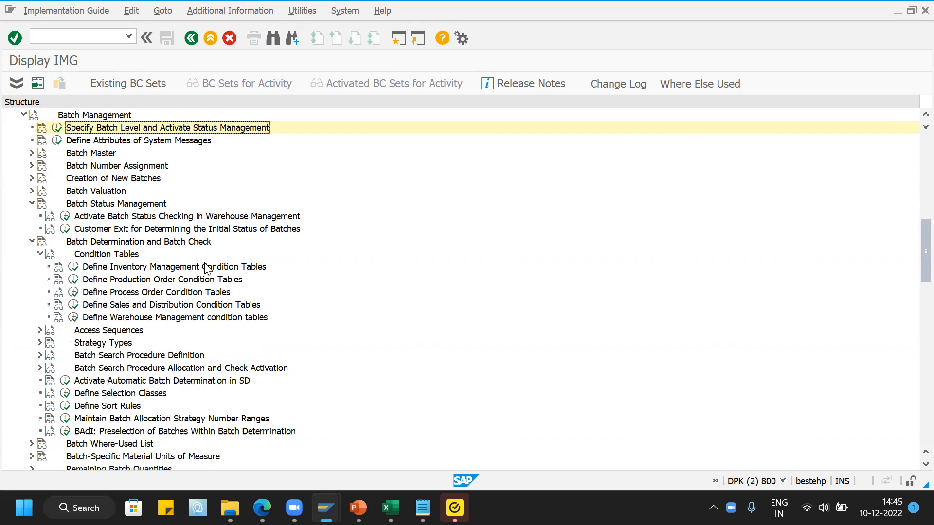
pyautogui.scroll(-1, 271, 278)
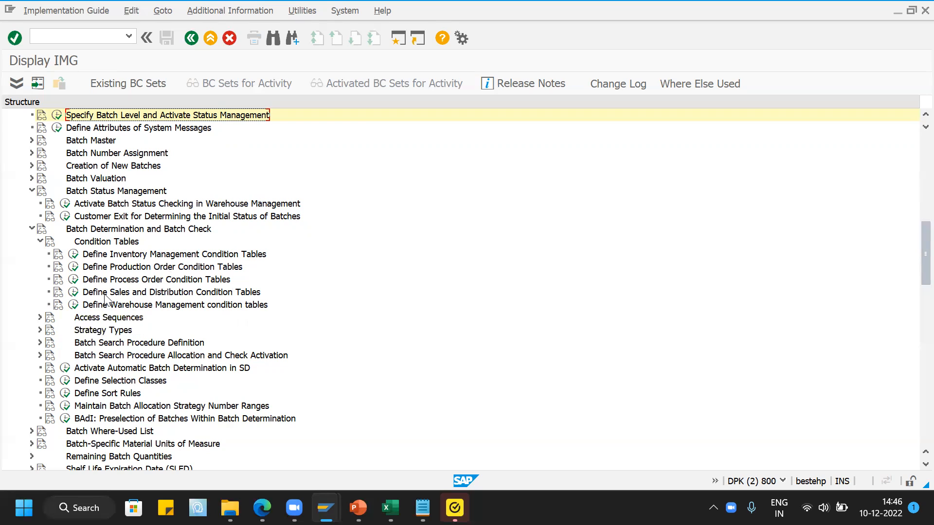
pyautogui.click(73, 292)
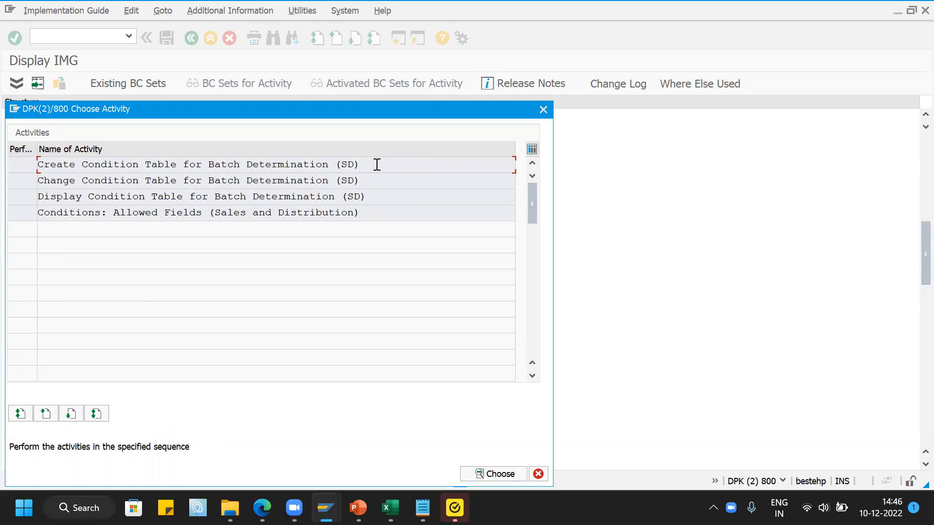
pyautogui.click(374, 164)
pyautogui.doubleClick(374, 165)
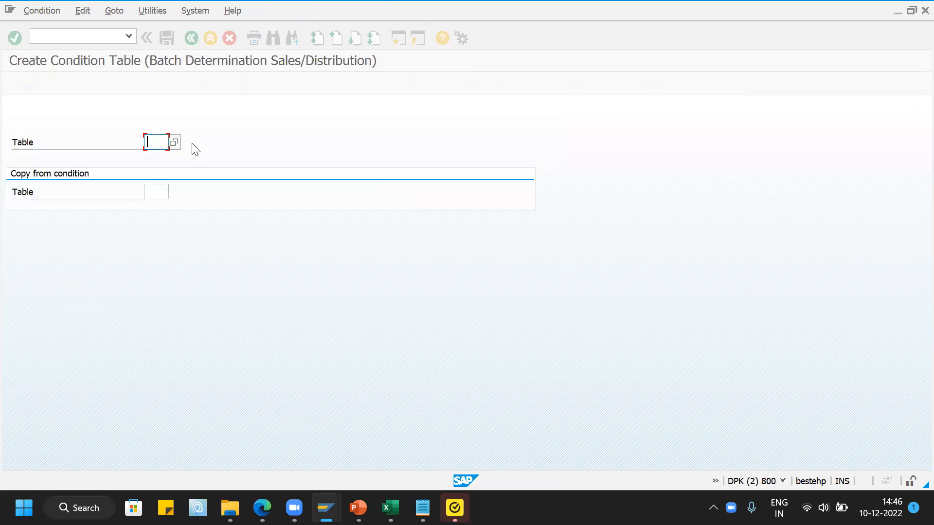
# - Review the existing condition tables for batch determination, including Material, Customer/Material and Customer/Plant/Material, and close the list
pyautogui.click(174, 142)
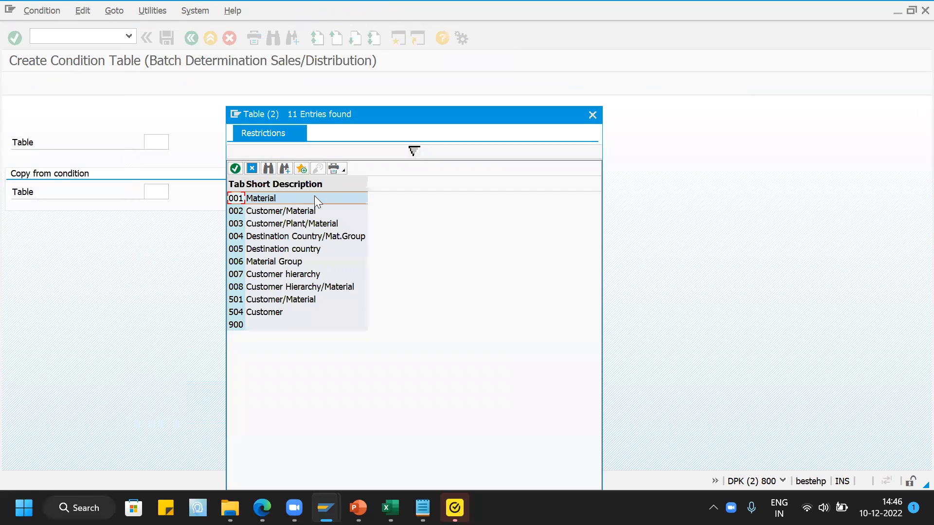
pyautogui.moveTo(317, 111); pyautogui.dragTo(305, 83)
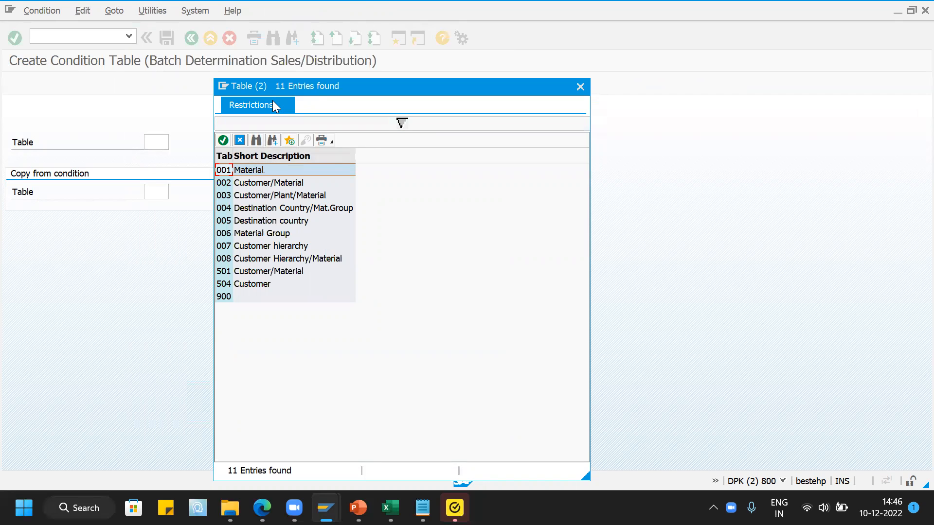
pyautogui.click(261, 173)
pyautogui.click(269, 187)
pyautogui.click(254, 198)
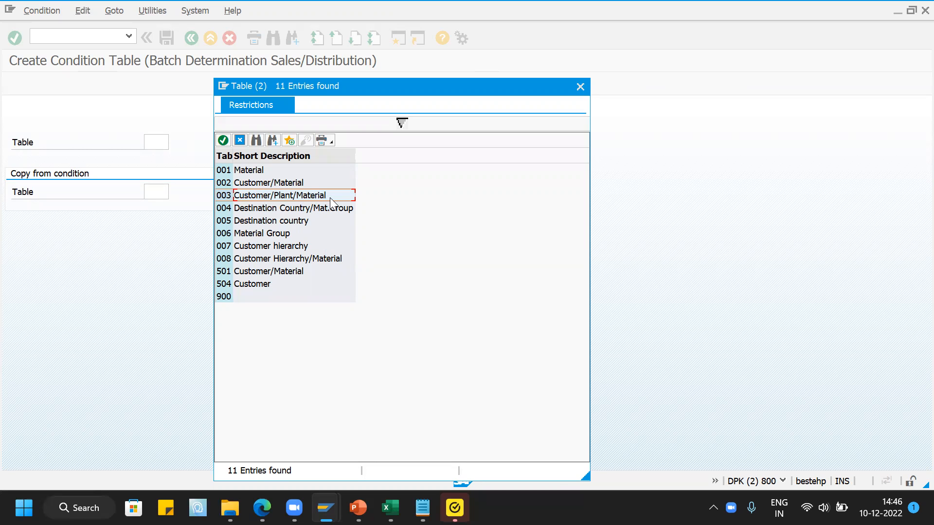
pyautogui.click(580, 86)
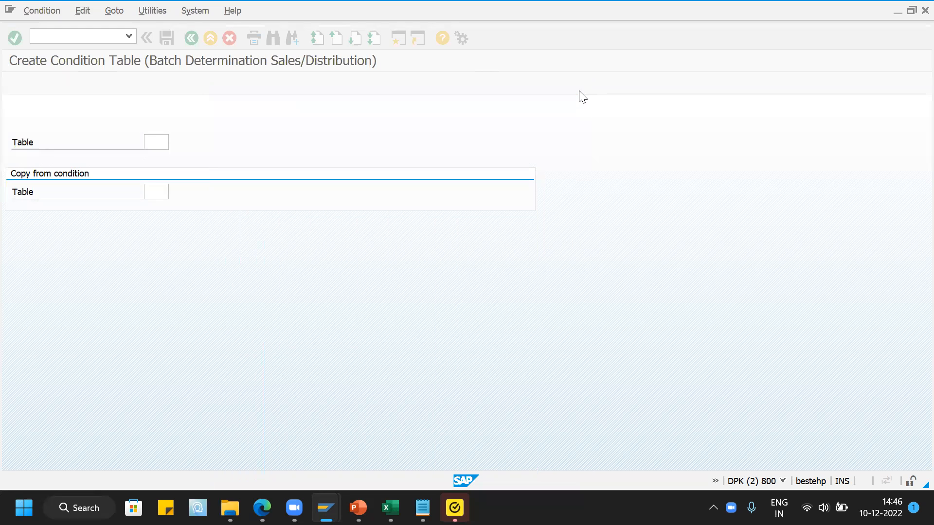
# - Leave condition table creation, return to the IMG structure and collapse the Condition Tables node
pyautogui.click(191, 38)
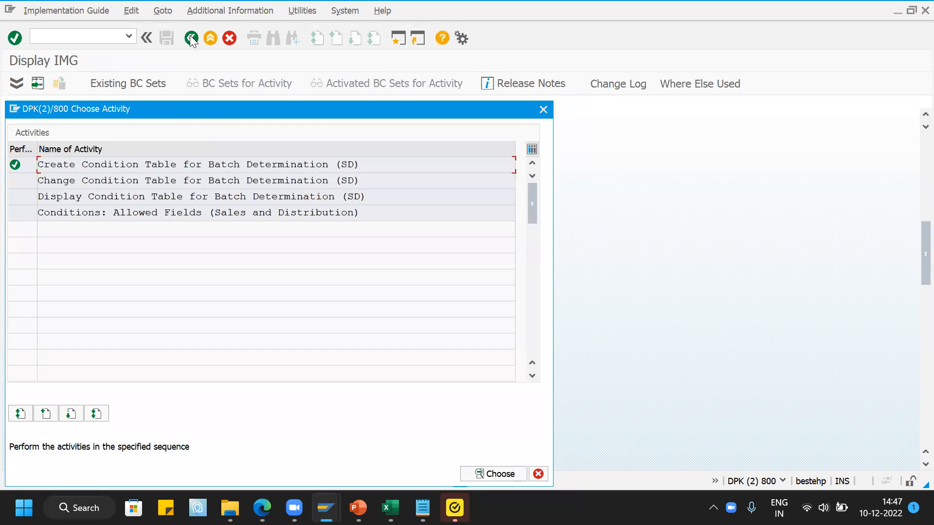
pyautogui.click(543, 109)
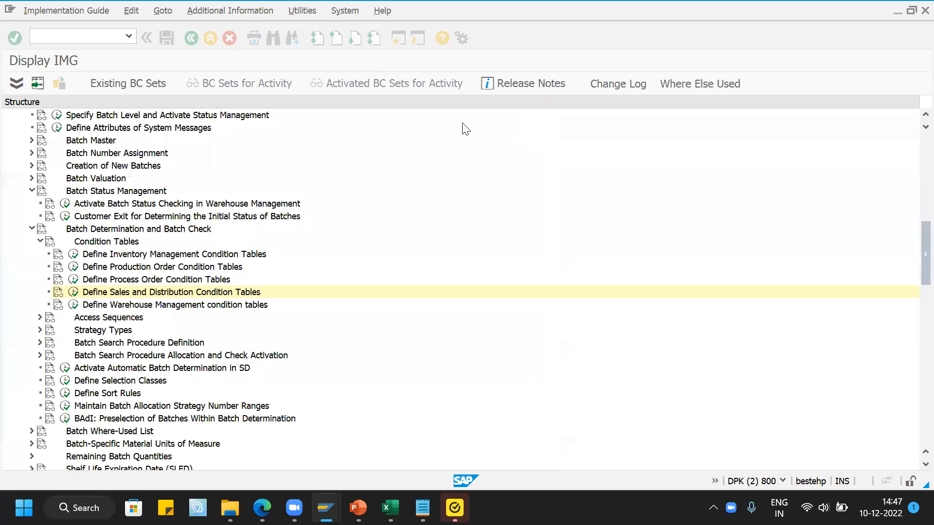
pyautogui.click(40, 241)
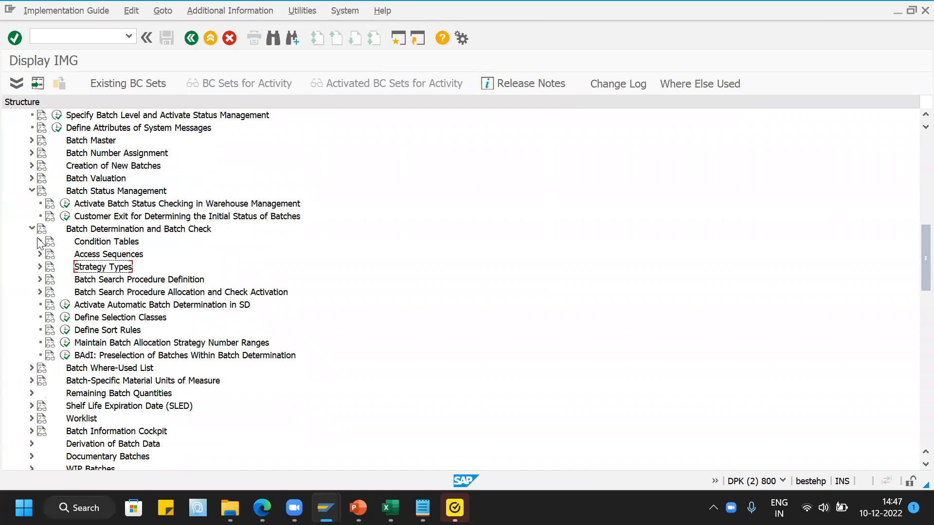
# - Open the details of Sales and Distribution strategy type SD02, Customer/Matl/Plant, from the Strategy Types customizing
pyautogui.click(40, 266)
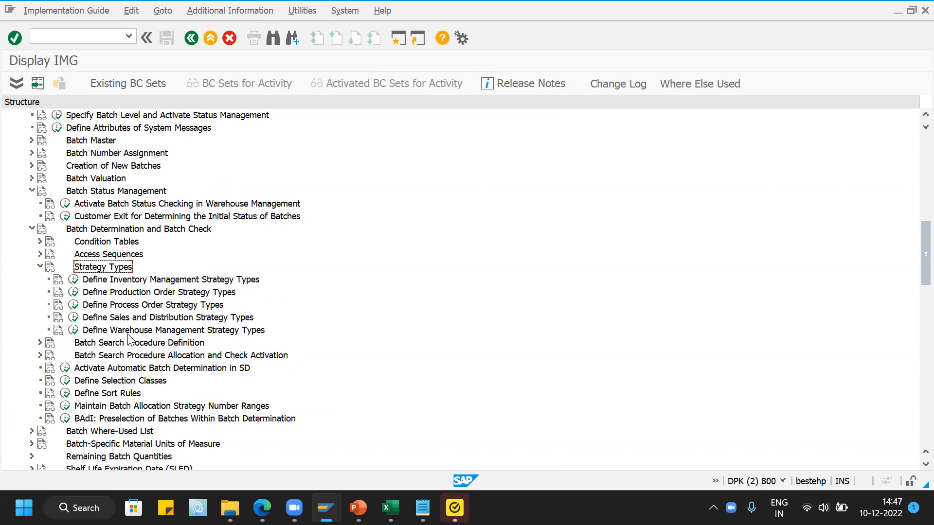
pyautogui.click(73, 318)
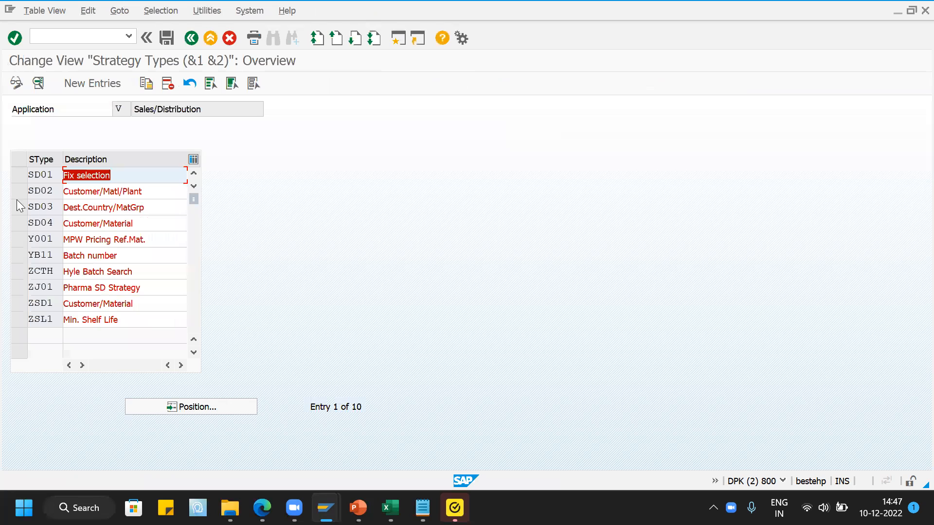
pyautogui.click(17, 191)
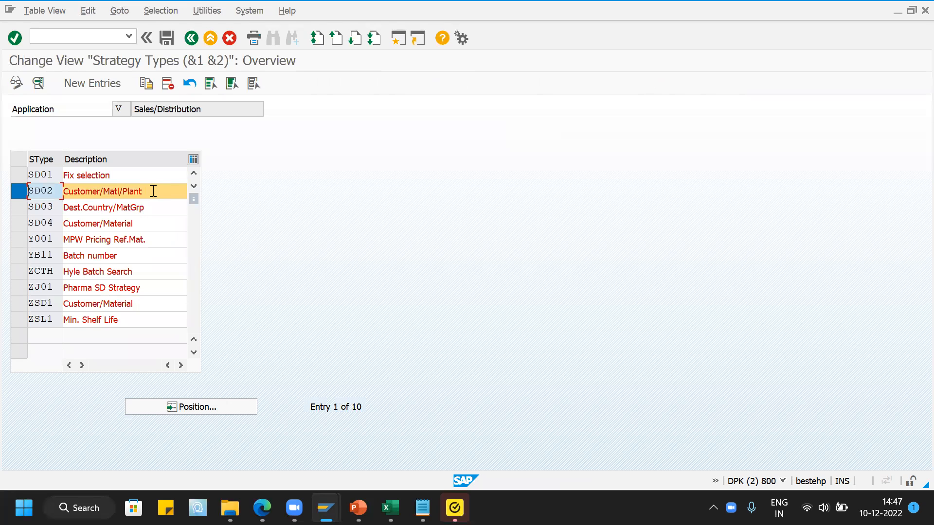
pyautogui.click(38, 84)
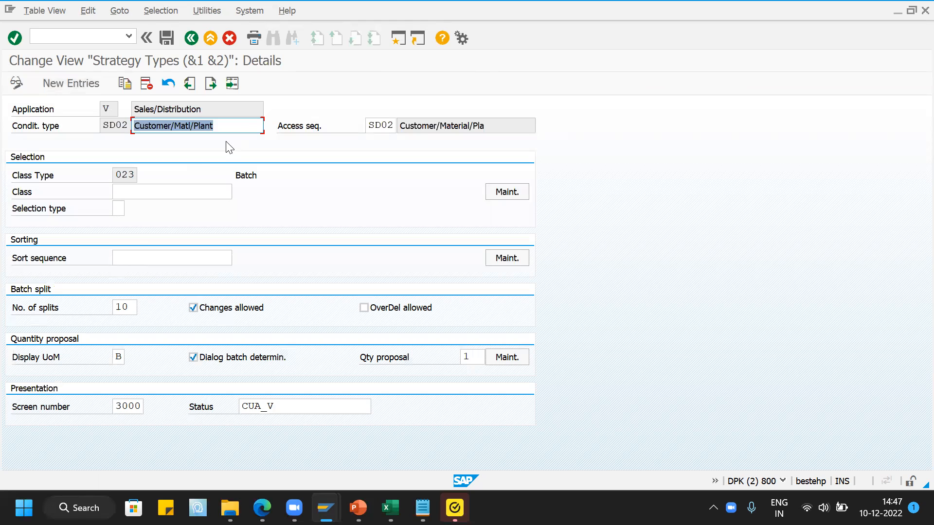
# - Review strategy type SD02's class type, number of splits and available Display UoM options, leaving the value list without changing the setting
pyautogui.click(113, 173)
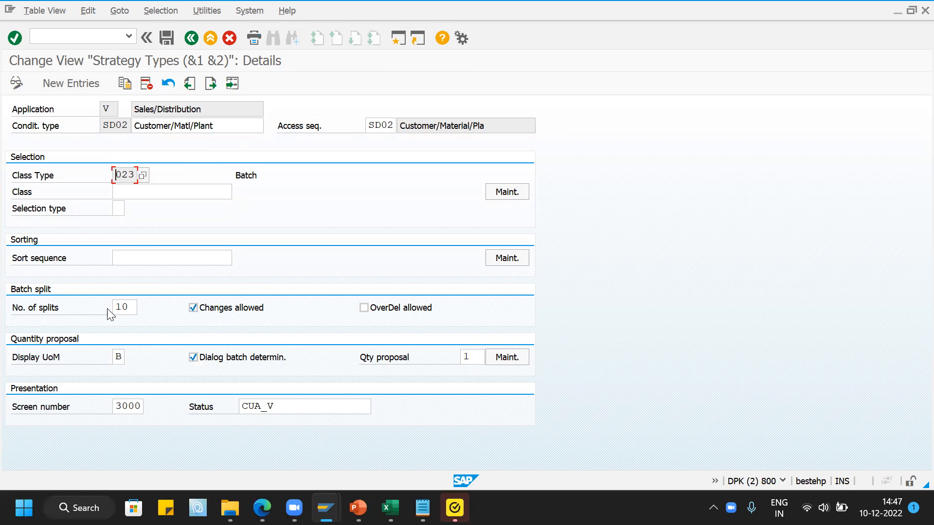
pyautogui.click(133, 307)
pyautogui.click(123, 356)
pyautogui.click(131, 358)
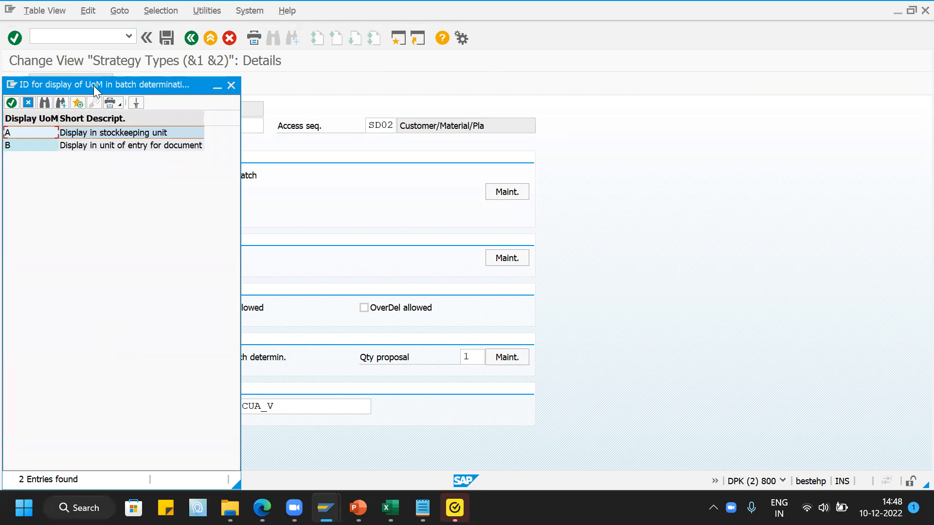
pyautogui.moveTo(94, 86); pyautogui.dragTo(516, 113)
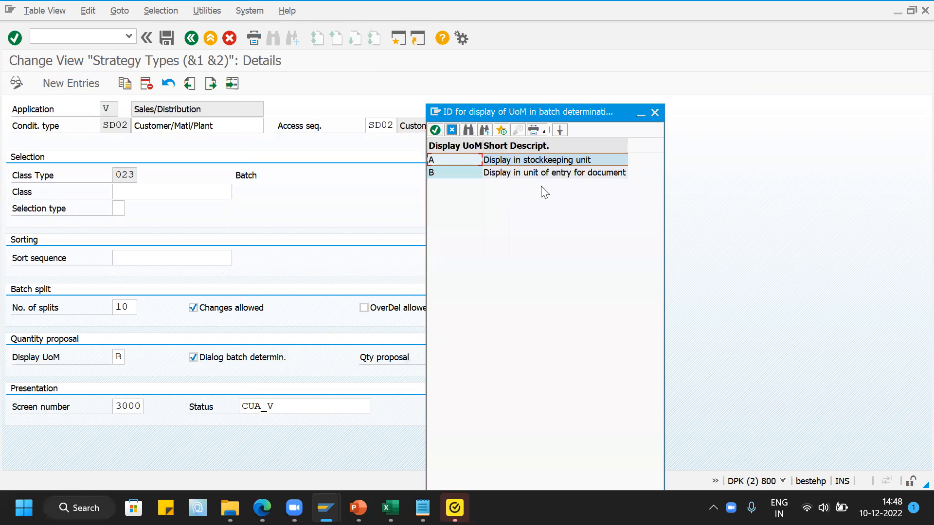
pyautogui.click(452, 175)
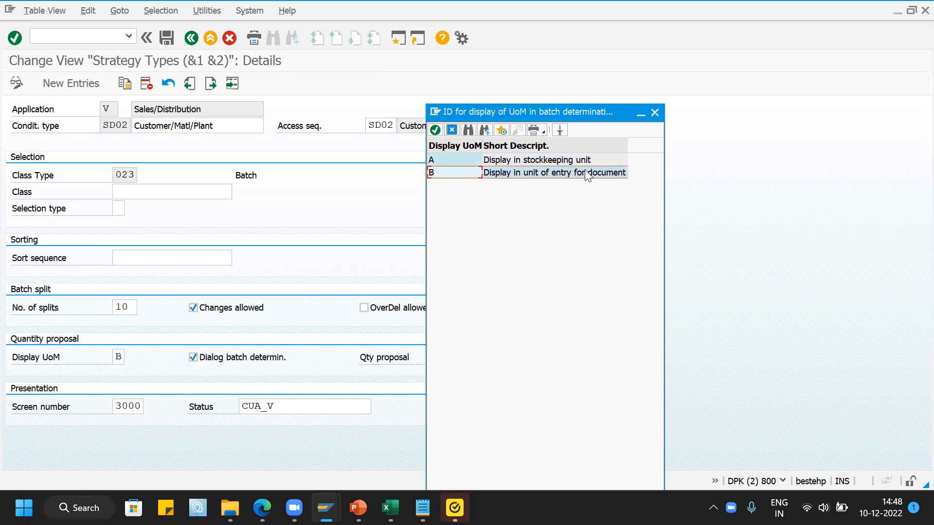
pyautogui.click(655, 113)
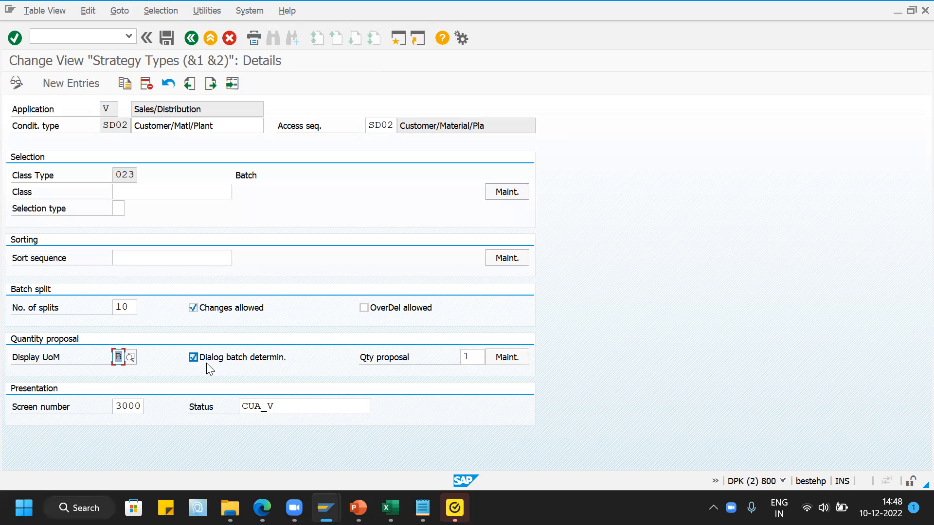
# - Read the field help for the Dialog batch determination indicator and close it
pyautogui.click(193, 358)
pyautogui.press('Tab')
pyautogui.press('F1')
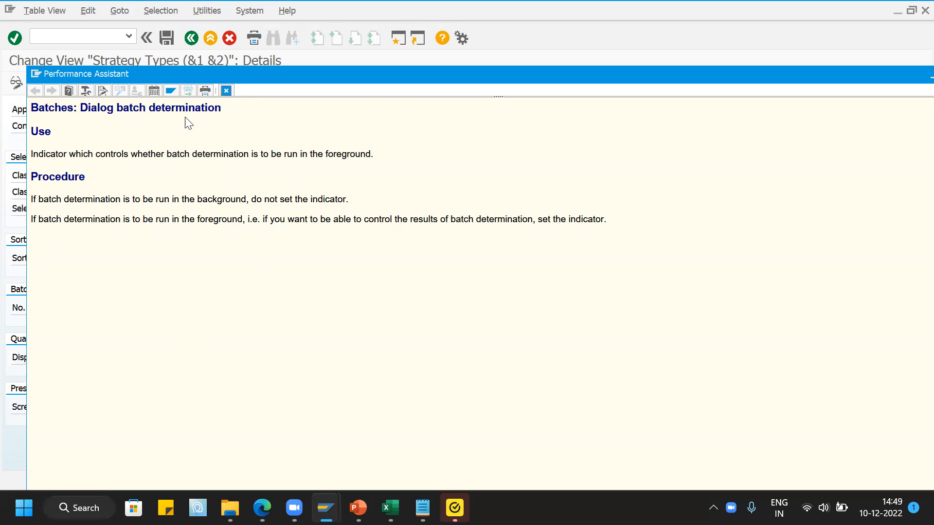
pyautogui.click(223, 90)
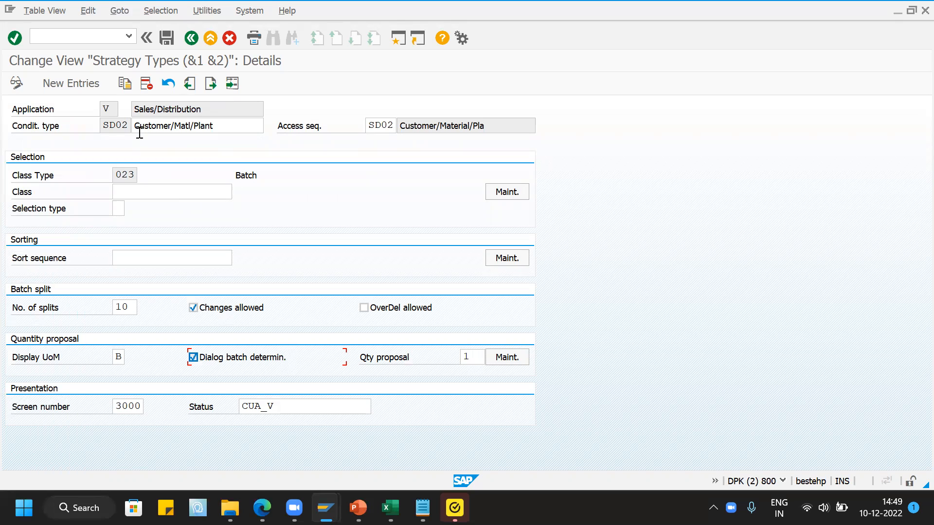
# - Leave the strategy types, return to the IMG structure and collapse the Strategy Types node
pyautogui.click(195, 39)
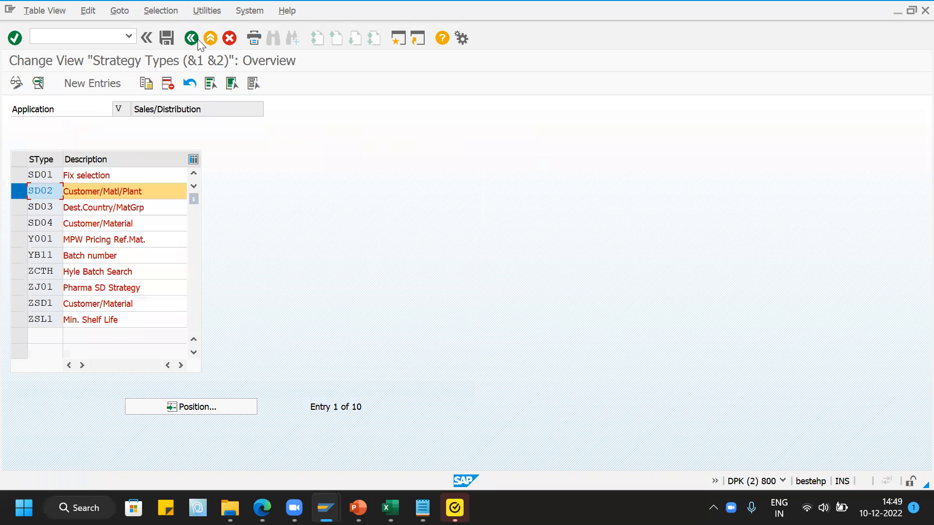
pyautogui.click(194, 42)
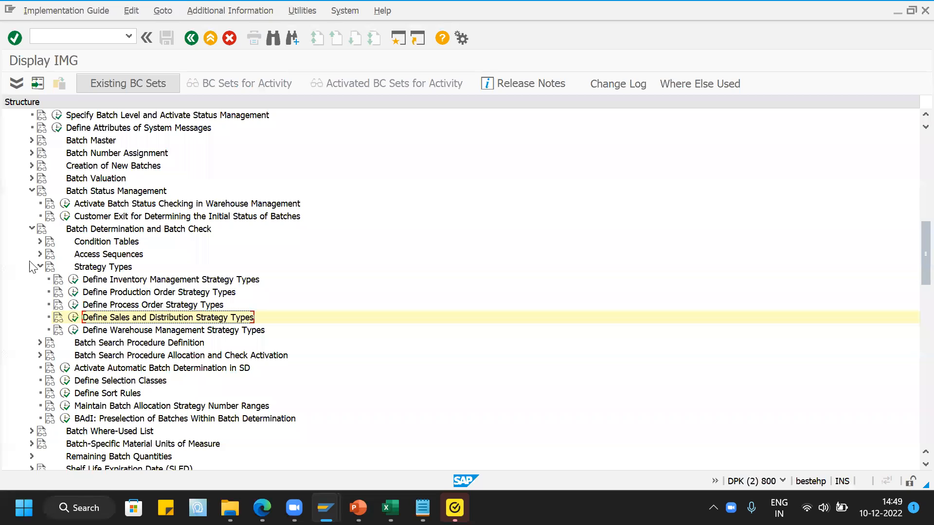
pyautogui.click(40, 266)
# - Open the accesses of Sales and Distribution access sequence SD02, Customer/Material/Plant, from the Access Sequences customizing
pyautogui.click(40, 255)
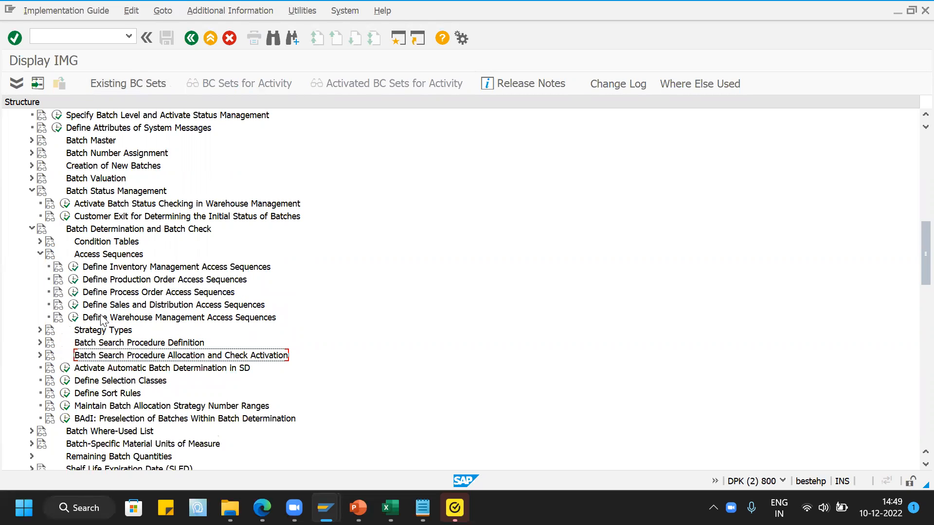
pyautogui.click(73, 305)
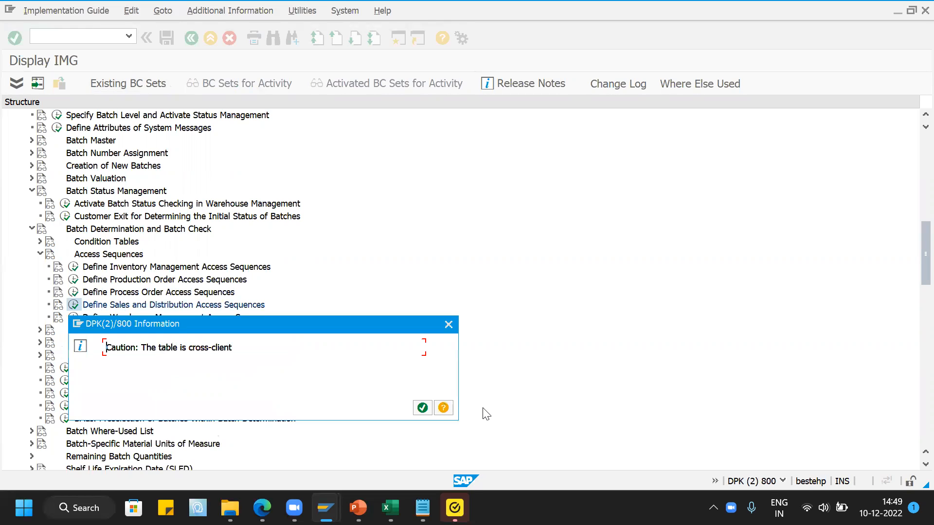
pyautogui.click(415, 407)
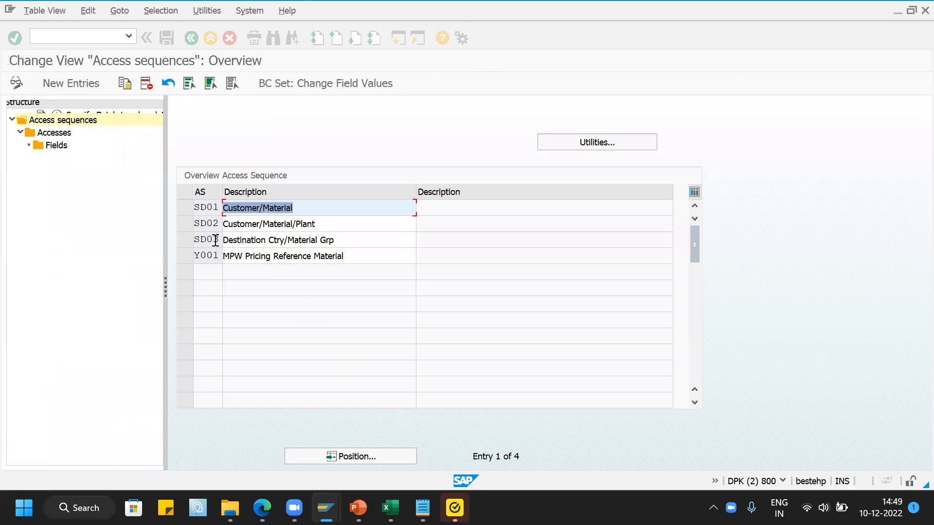
pyautogui.click(184, 224)
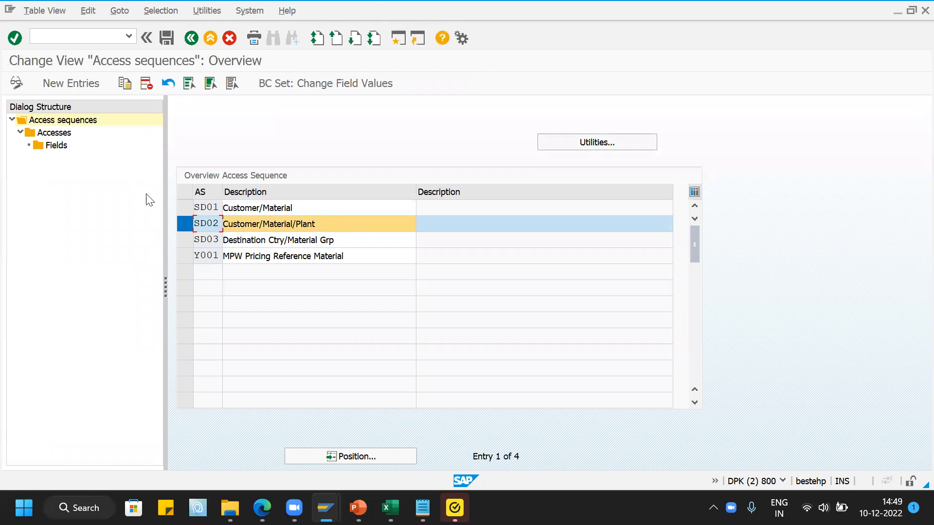
pyautogui.doubleClick(52, 135)
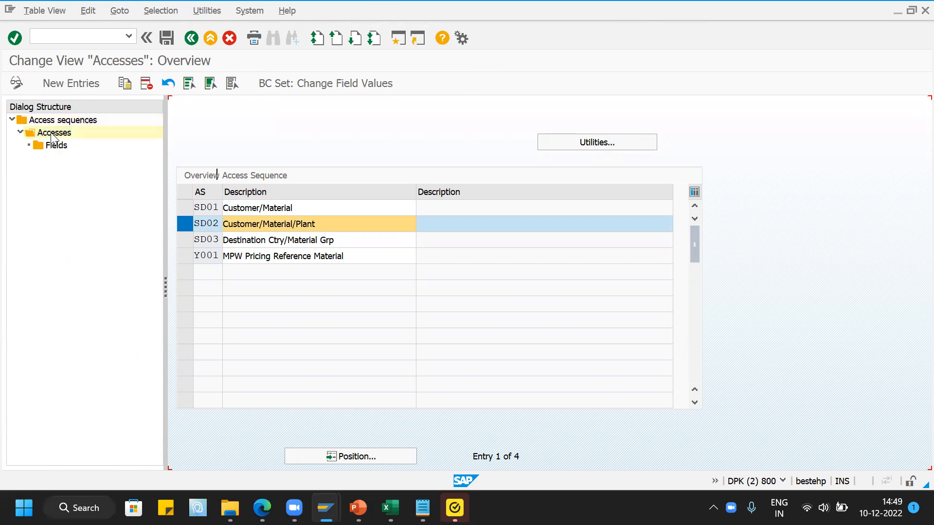
# - Review the accesses of sequence SD02, including Customer/Plant/Material, and return to the IMG with the Access Sequences node collapsed
pyautogui.click(297, 209)
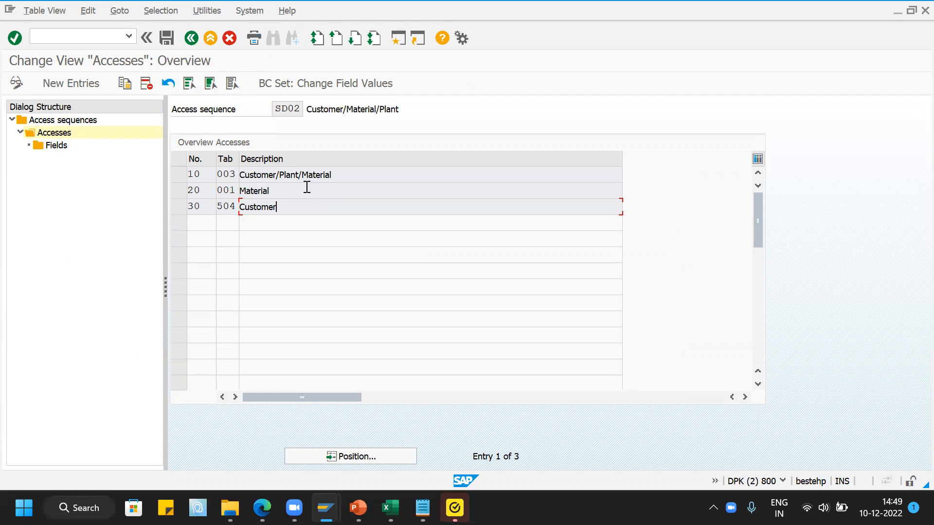
pyautogui.moveTo(342, 175); pyautogui.dragTo(240, 178)
pyautogui.click(360, 187)
pyautogui.click(189, 39)
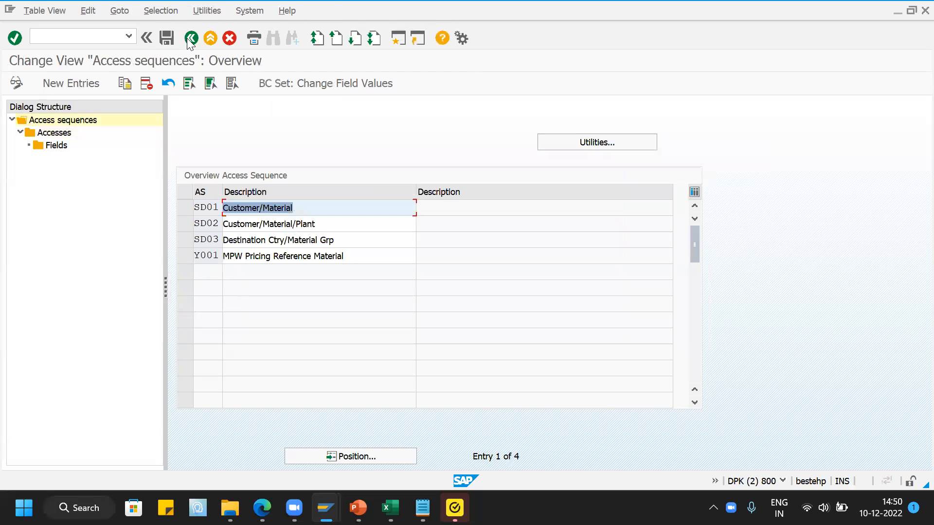
pyautogui.click(190, 38)
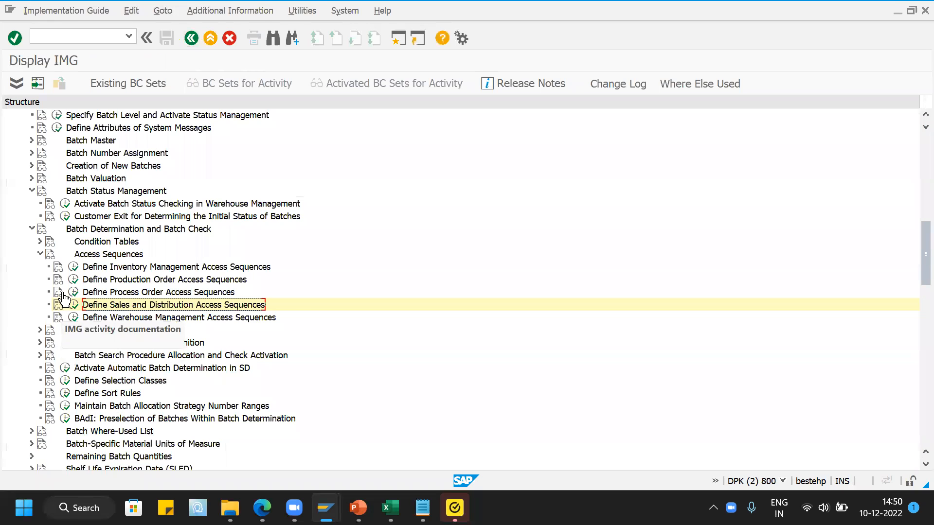
pyautogui.click(41, 254)
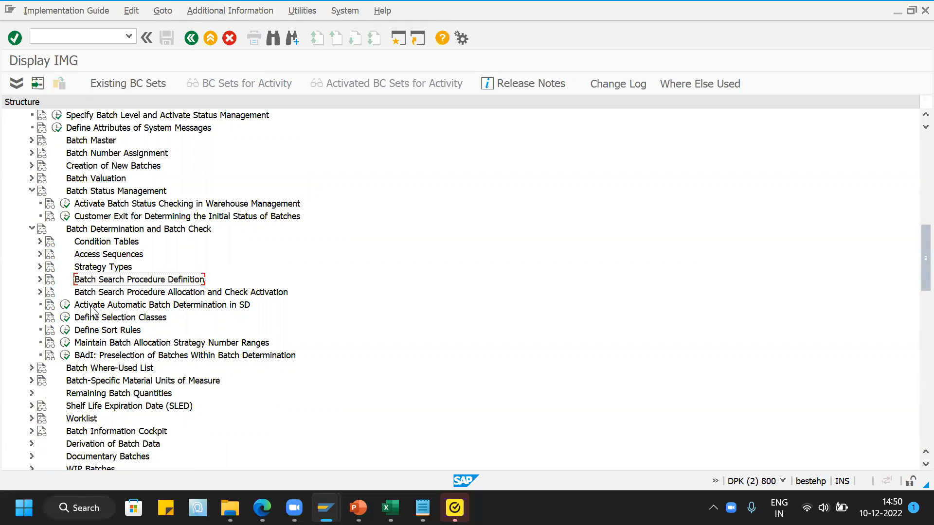
# - Open the control data of search procedure SD0001, Standard SD Search Procedure, from the Sales and Distribution search procedure customizing
pyautogui.scroll(-1, 204, 262)
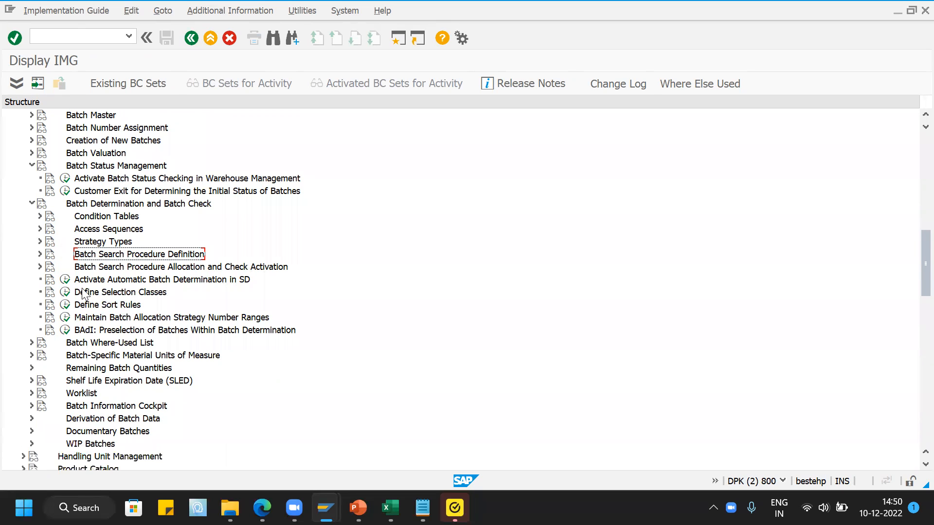
pyautogui.click(39, 255)
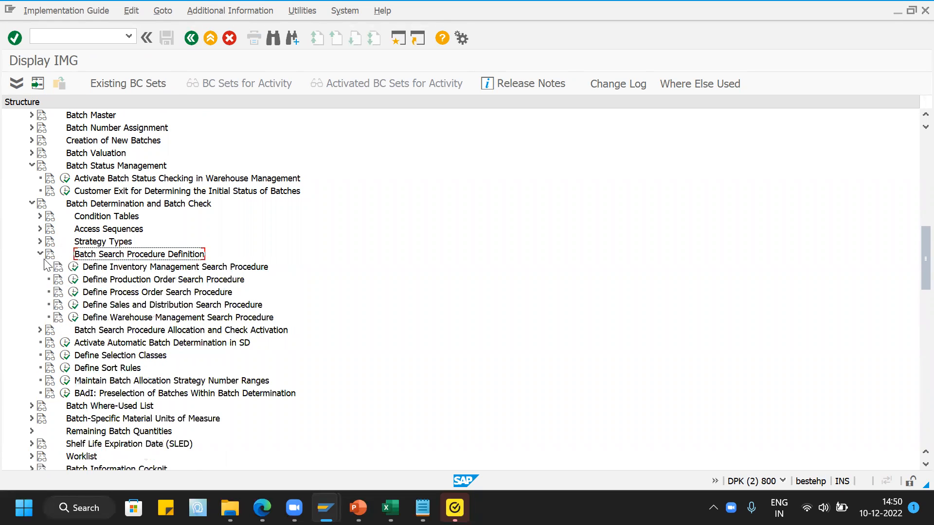
pyautogui.click(74, 307)
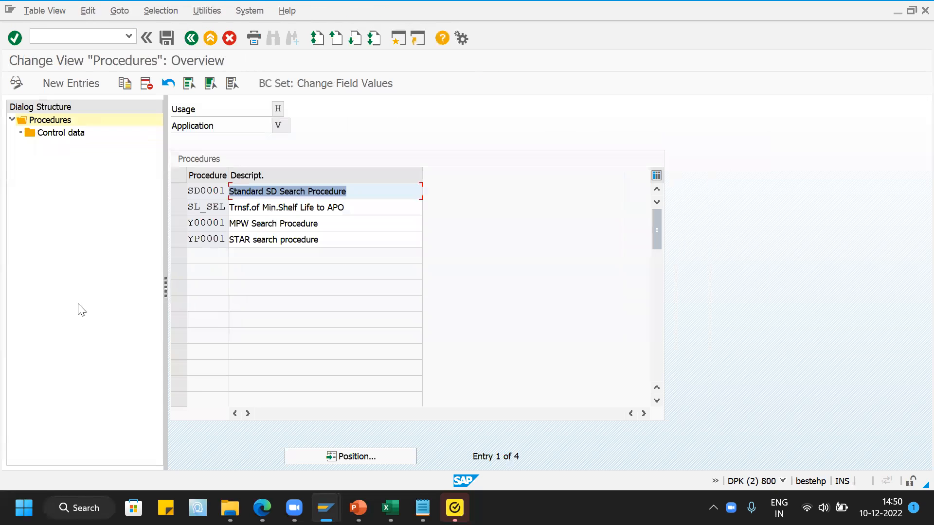
pyautogui.click(181, 194)
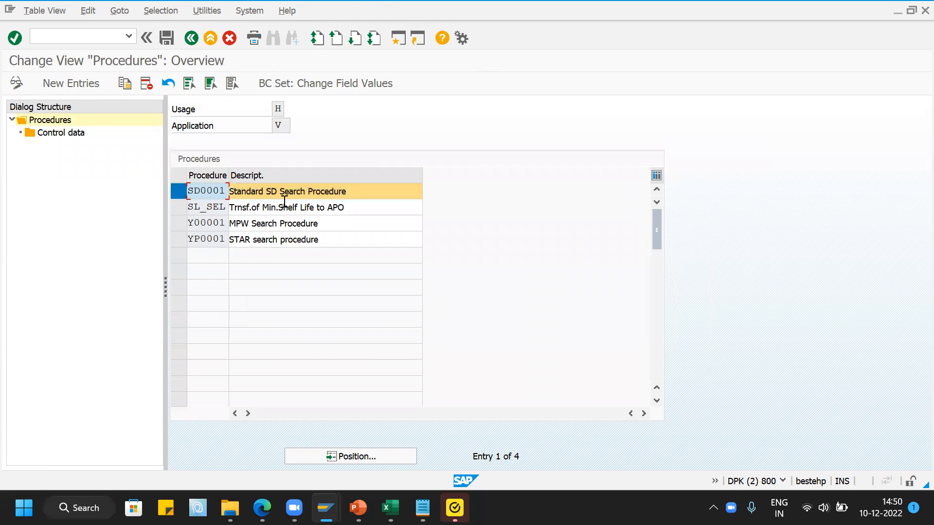
pyautogui.doubleClick(59, 134)
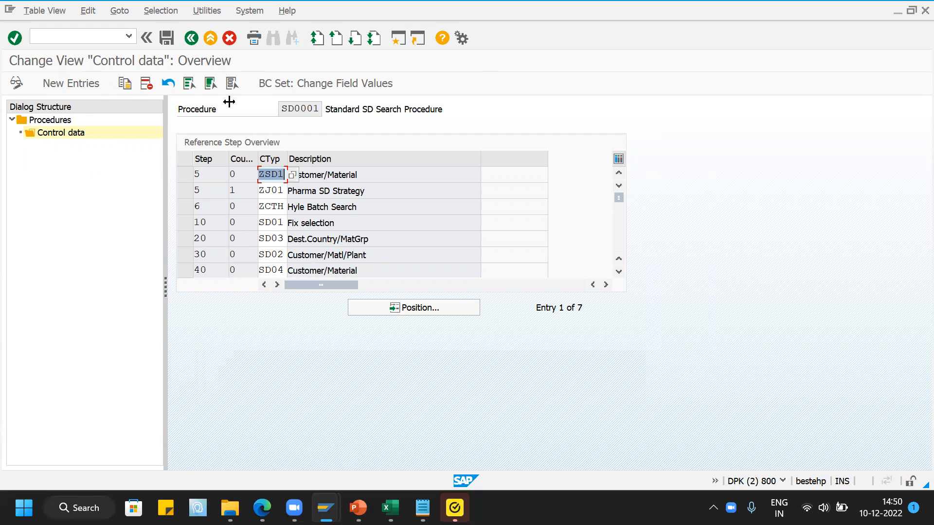
# - Leave the search procedure, return to the IMG structure and collapse the Batch Search Procedure Definition node
pyautogui.click(191, 39)
pyautogui.click(191, 39)
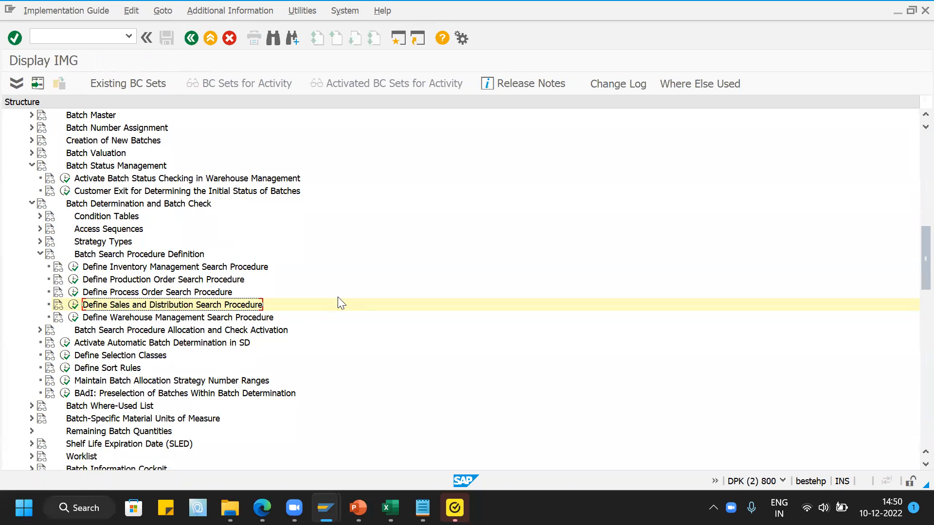
pyautogui.click(40, 254)
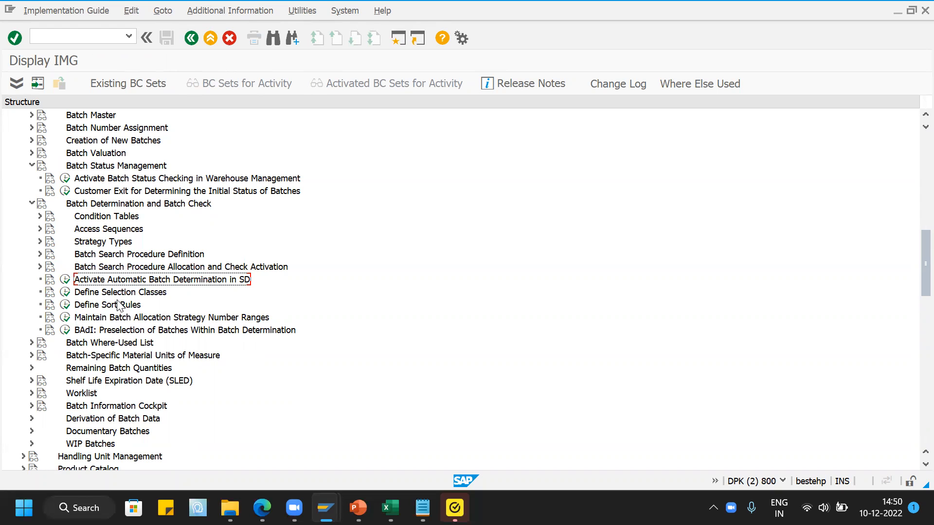
# - Expand Batch Search Procedure Allocation and Check Activation, and open the activity selection for Activate Automatic Batch Determination in SD
pyautogui.click(40, 267)
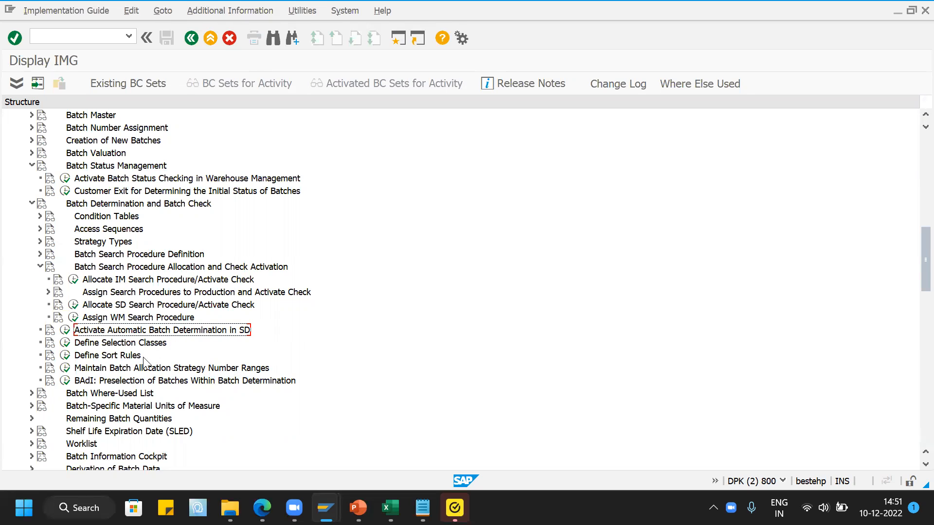
pyautogui.scroll(-1, 146, 341)
pyautogui.scroll(-1, 141, 305)
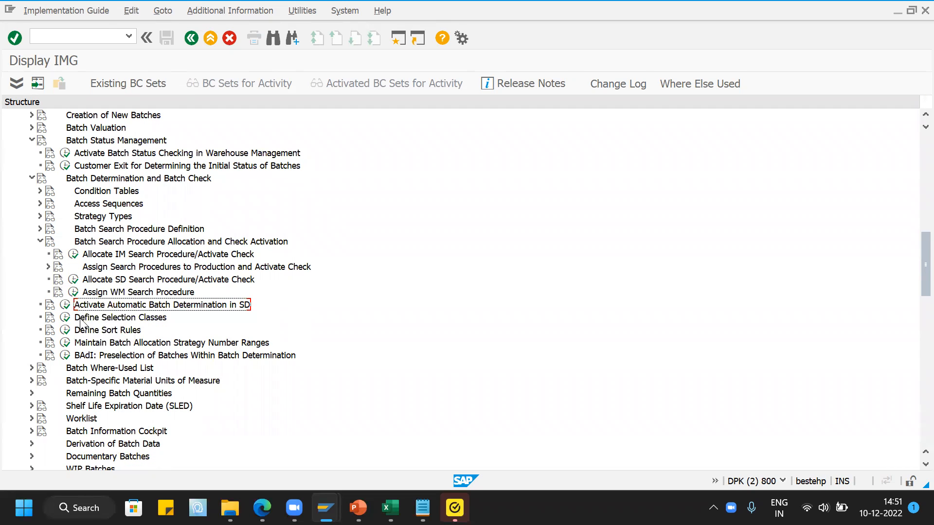
pyautogui.click(65, 305)
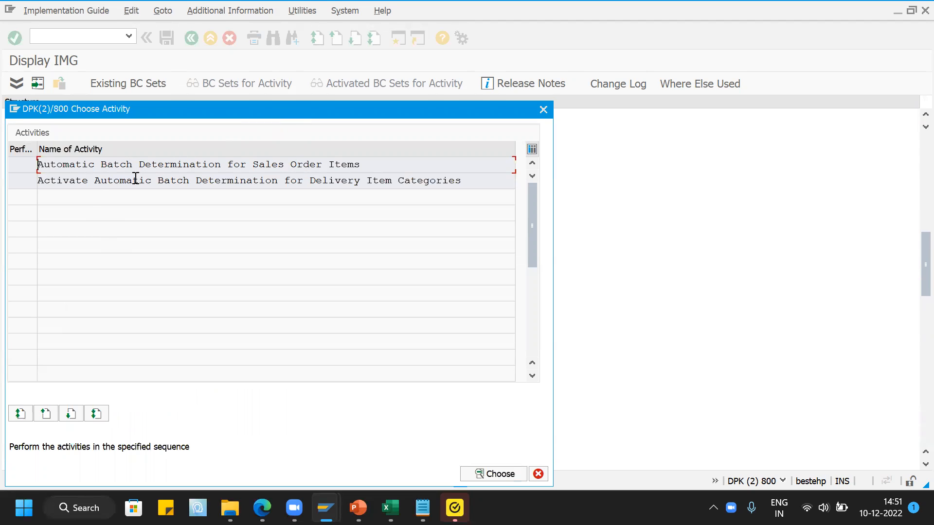
# - Look up item category TAN in the automatic batch determination settings for sales order items, then return to the activity selection
pyautogui.doubleClick(372, 164)
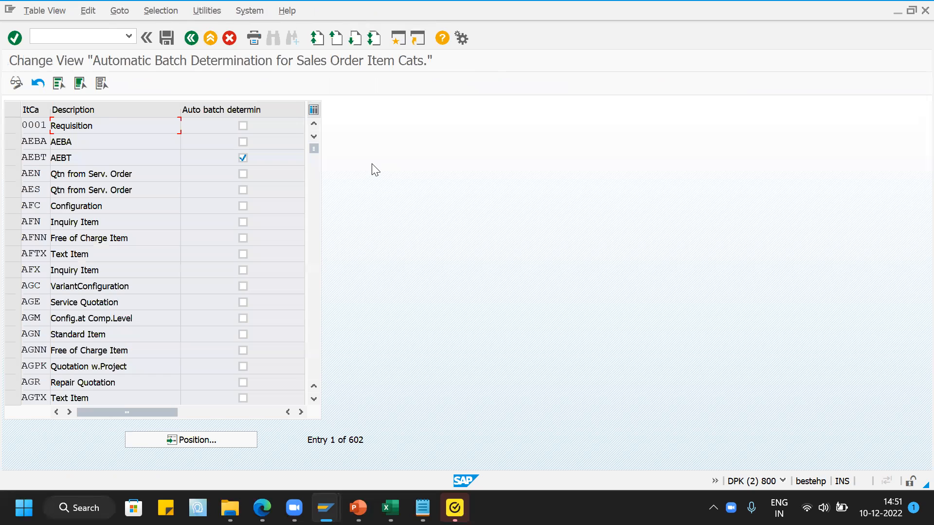
pyautogui.click(203, 440)
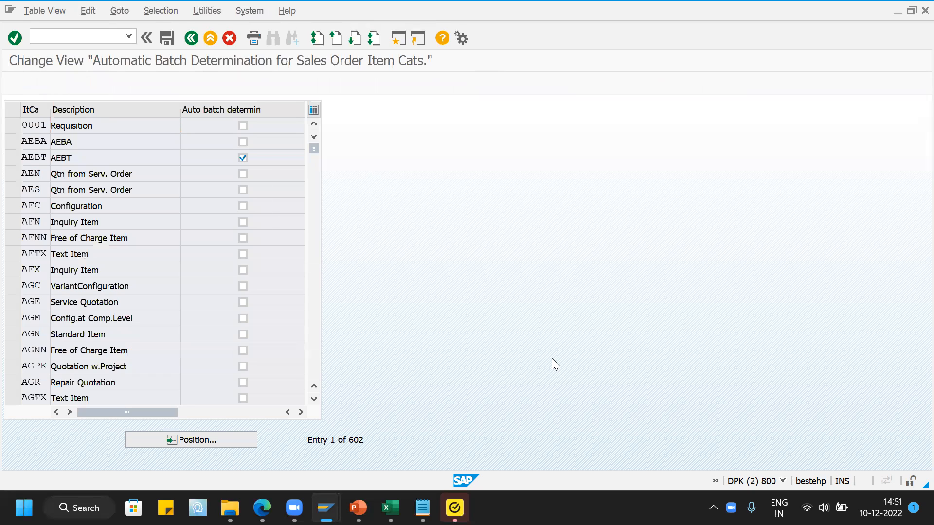
pyautogui.write('tan')
pyautogui.press('Return')
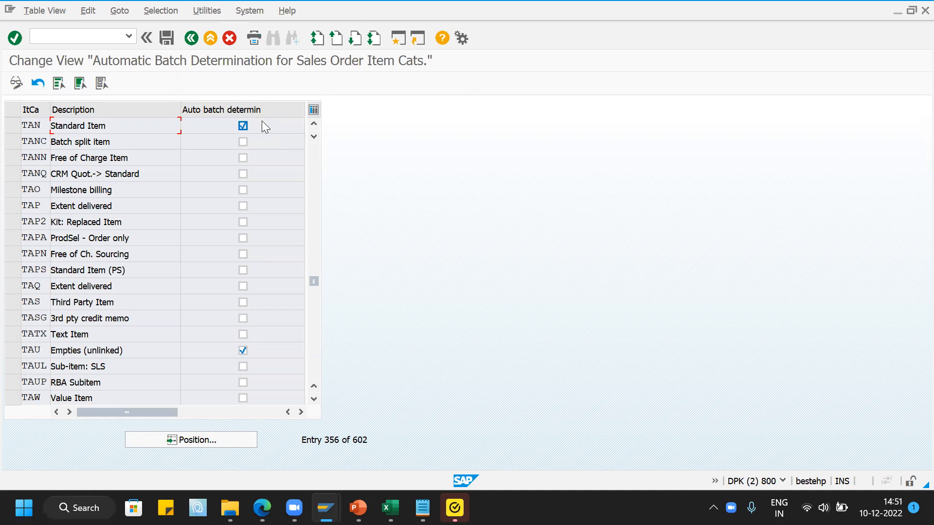
pyautogui.click(192, 38)
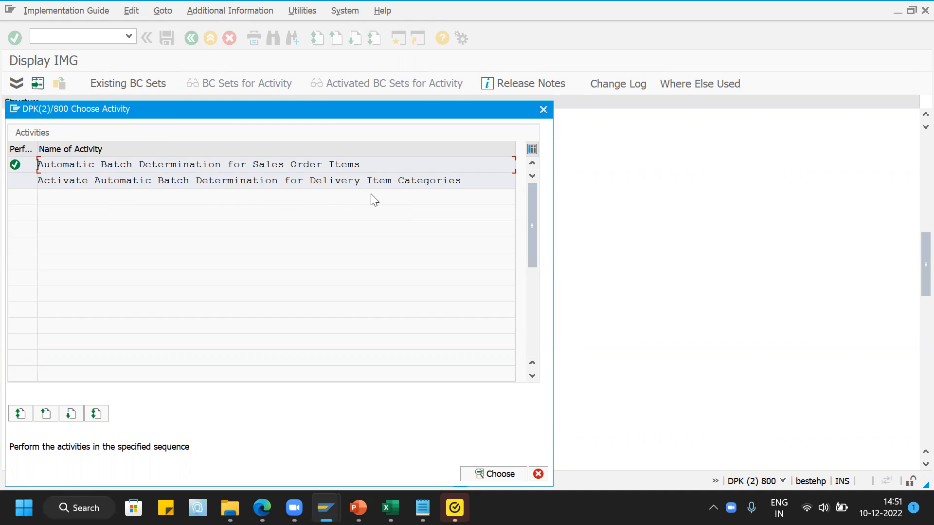
# - Look up item category TAN in the automatic batch determination settings for delivery item categories, and return to the IMG structure
pyautogui.doubleClick(401, 181)
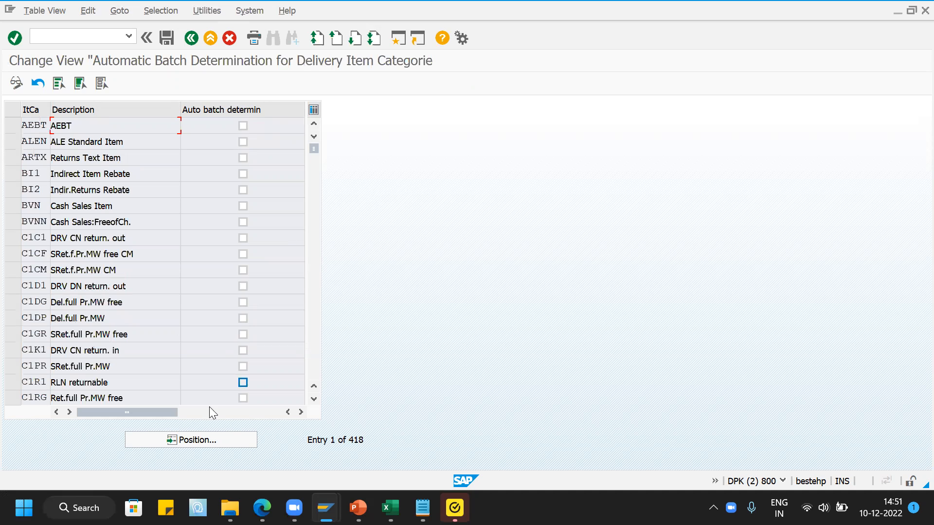
pyautogui.click(202, 440)
pyautogui.write('tan')
pyautogui.press('Return')
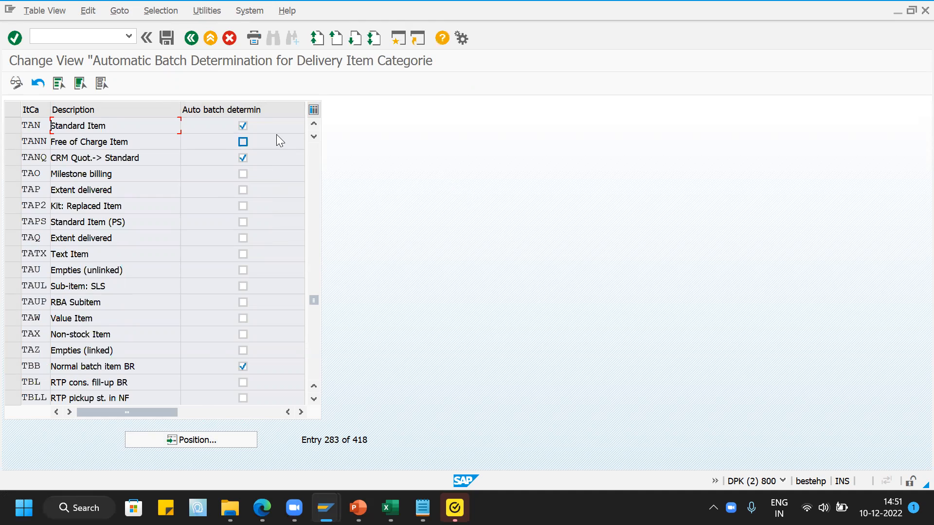
pyautogui.click(191, 38)
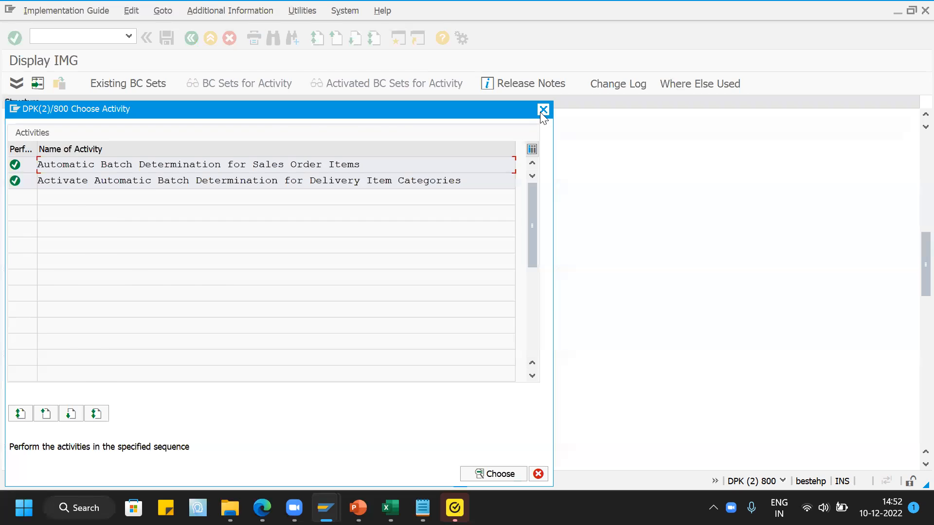
pyautogui.click(543, 110)
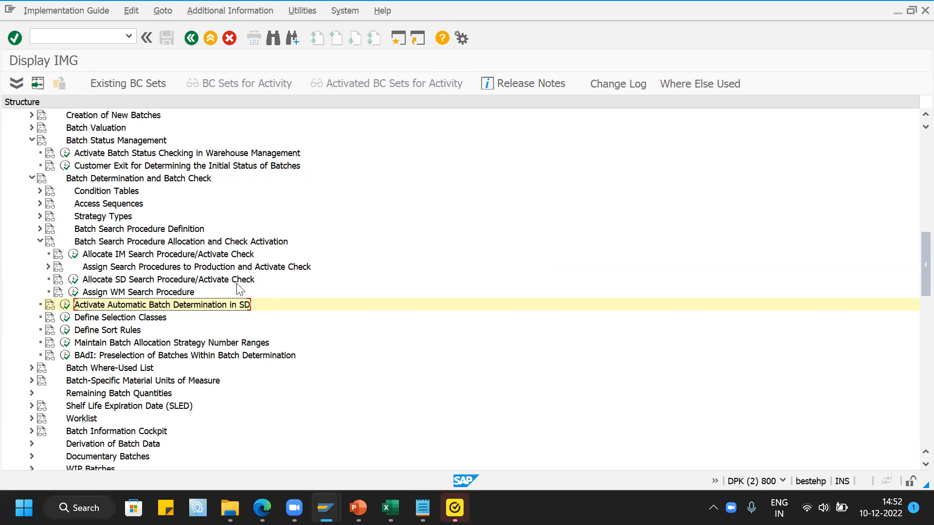
# - Open the SD search procedure allocation and position the list at sales organization JAVA, distribution channel JA and division JA
pyautogui.click(74, 281)
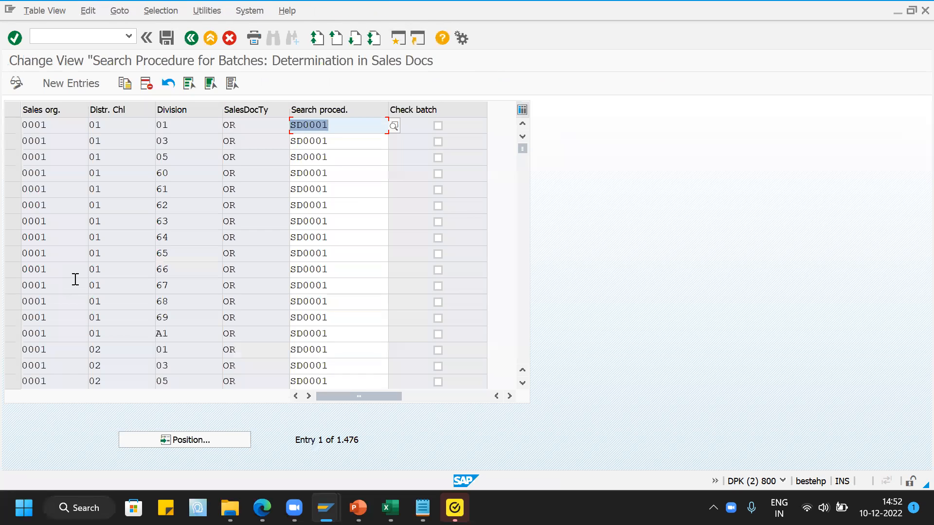
pyautogui.click(207, 442)
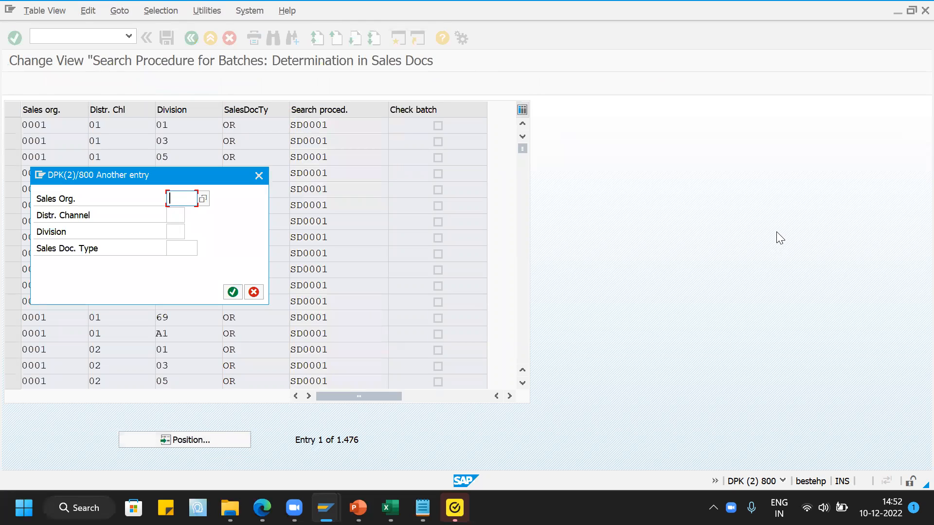
pyautogui.write('JAVA')
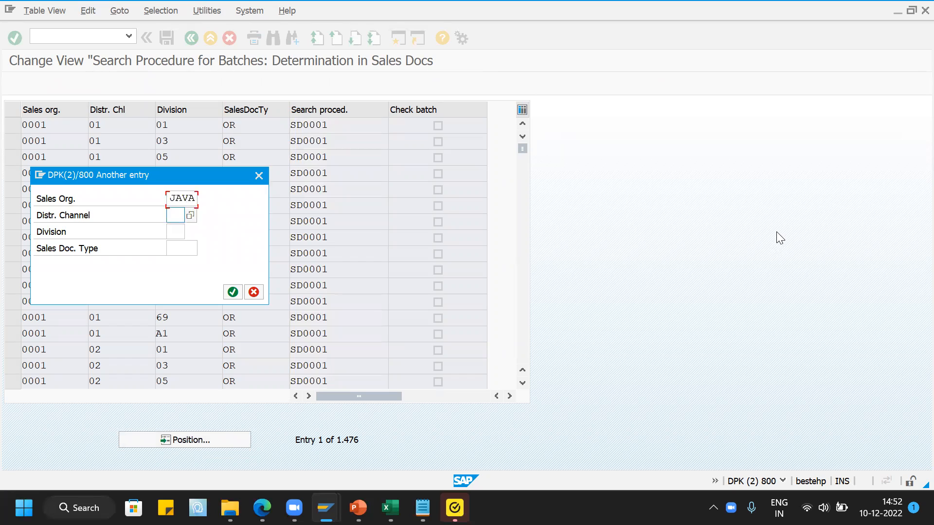
pyautogui.write('JAJA')
pyautogui.press('Return')
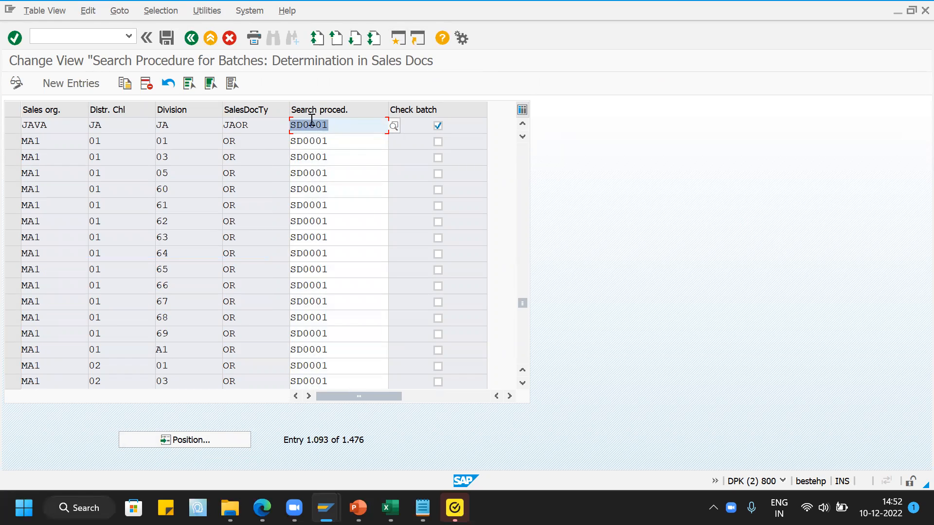
# - Examine the search procedure assigned to the JAVA sales area, return to the IMG and collapse Batch Search Procedure Allocation and Check Activation
pyautogui.click(339, 126)
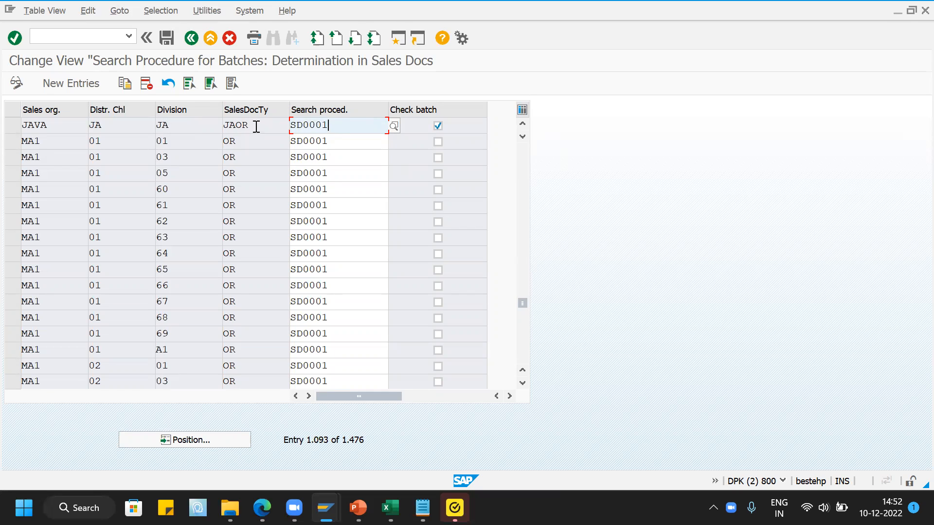
pyautogui.moveTo(340, 127); pyautogui.dragTo(288, 127)
pyautogui.click(287, 126)
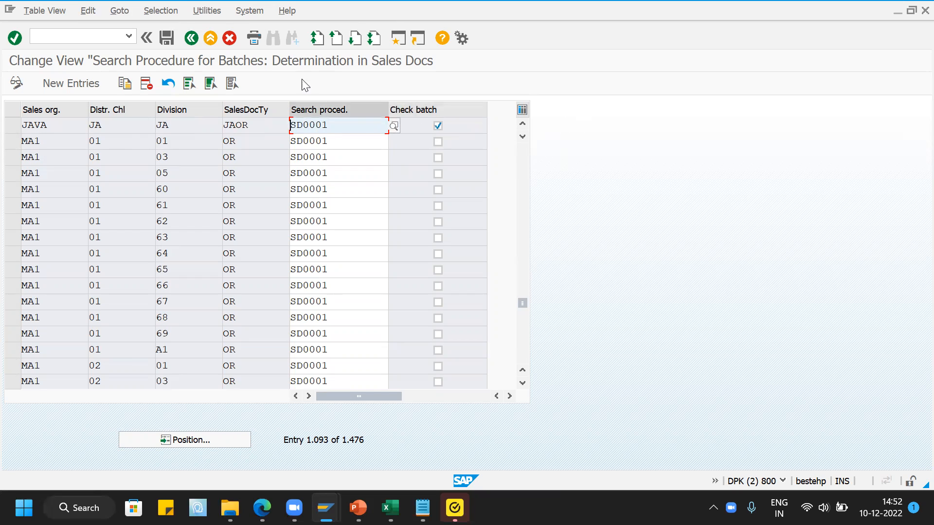
pyautogui.click(192, 39)
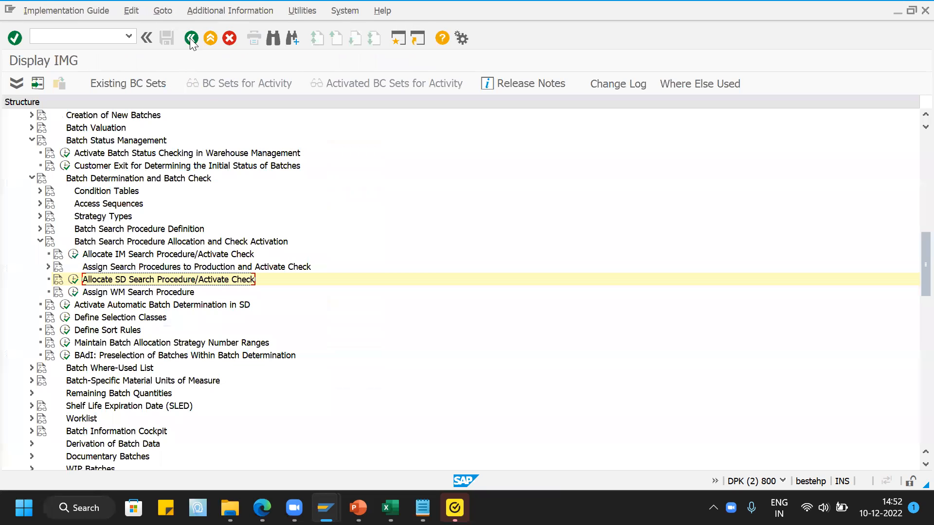
pyautogui.click(40, 242)
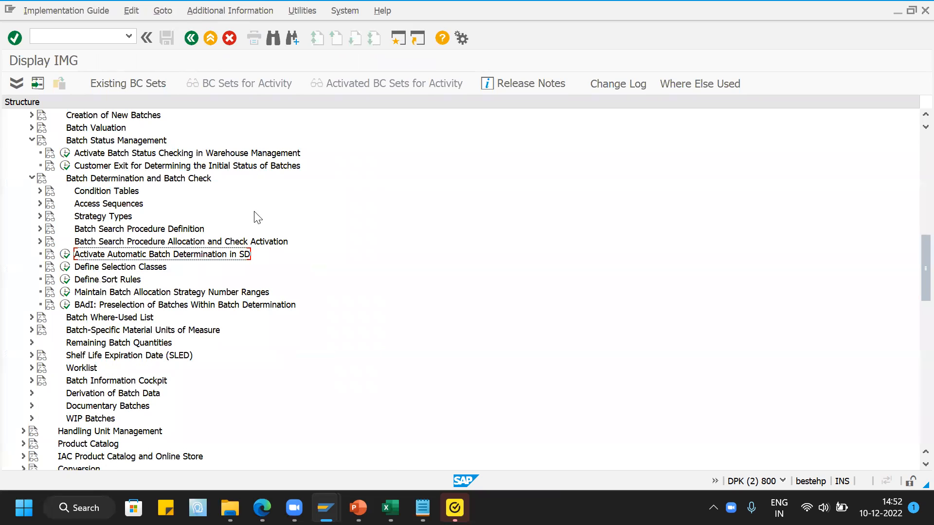
# - Leave the IMG and return to the SAP Easy Access menu in the same session
pyautogui.moveTo(326, 508)
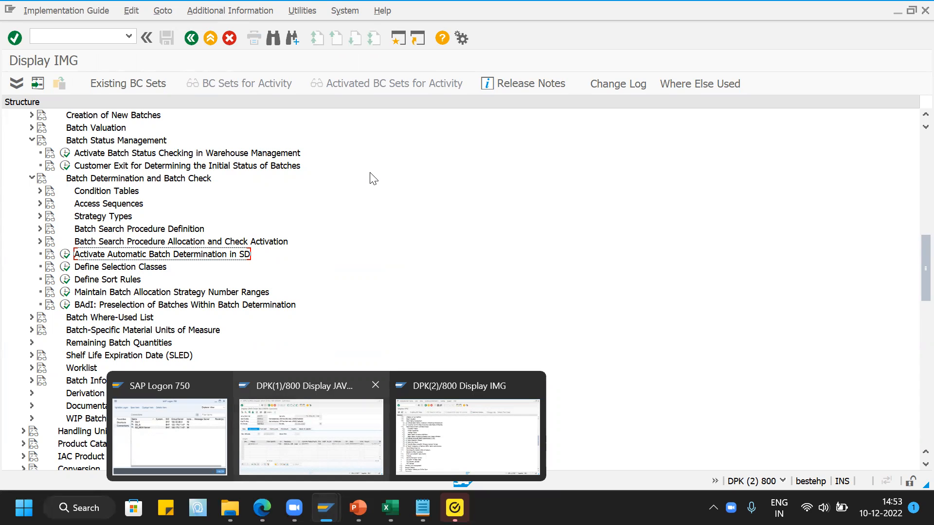
pyautogui.click(105, 37)
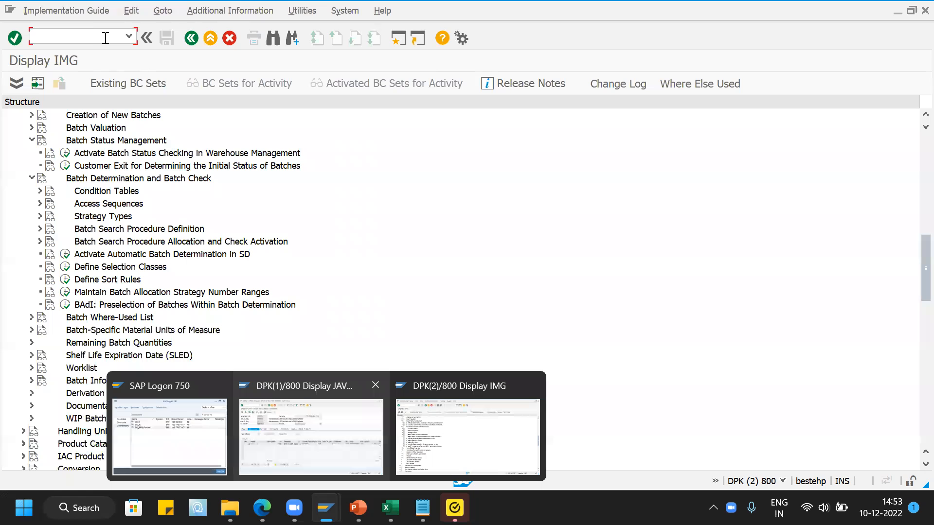
pyautogui.write('/n')
pyautogui.press('Return')
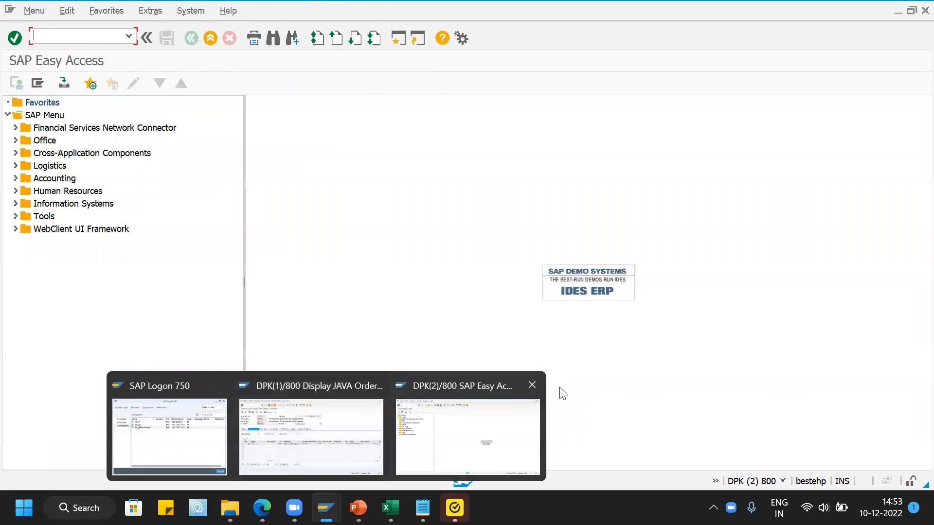
pyautogui.press('super+d')
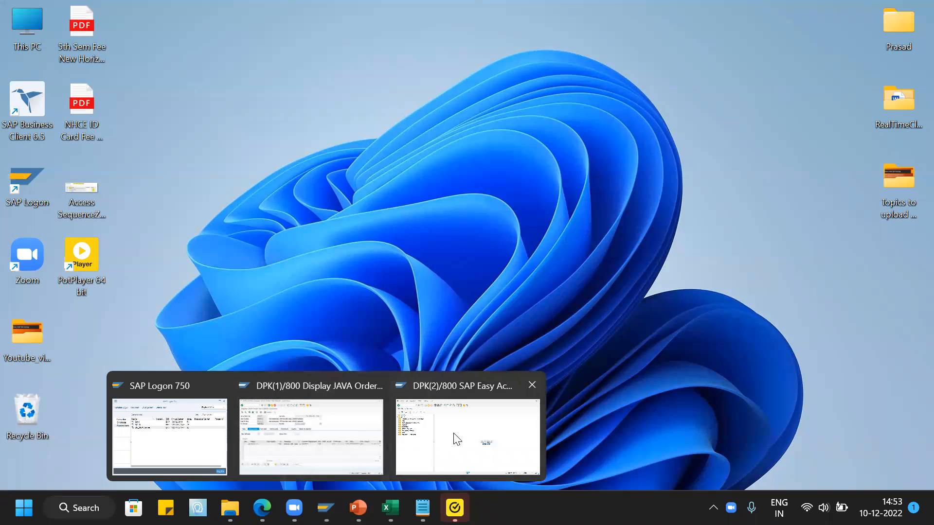
pyautogui.press('super+d')
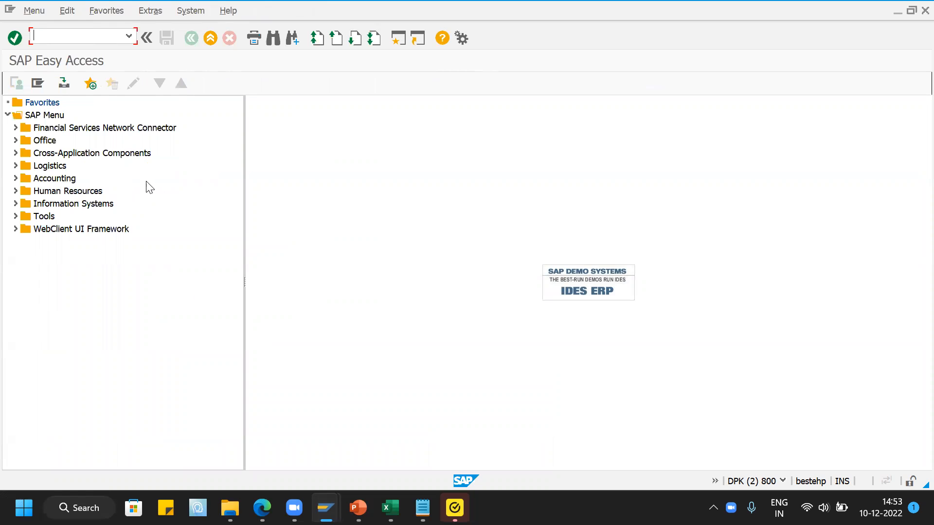
# - Open the batch creation transaction MSC1N from the Batch folder under Logistics, Central Functions, Batch Management
pyautogui.click(15, 166)
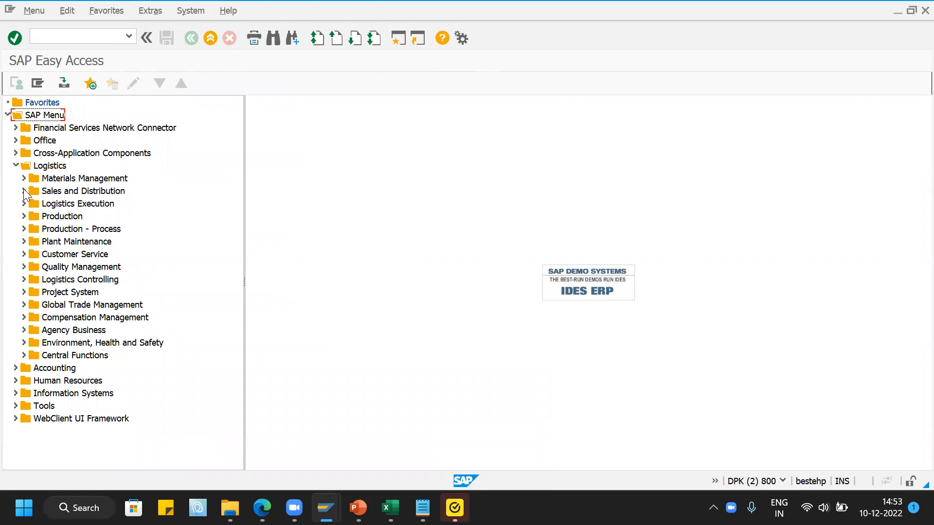
pyautogui.click(24, 191)
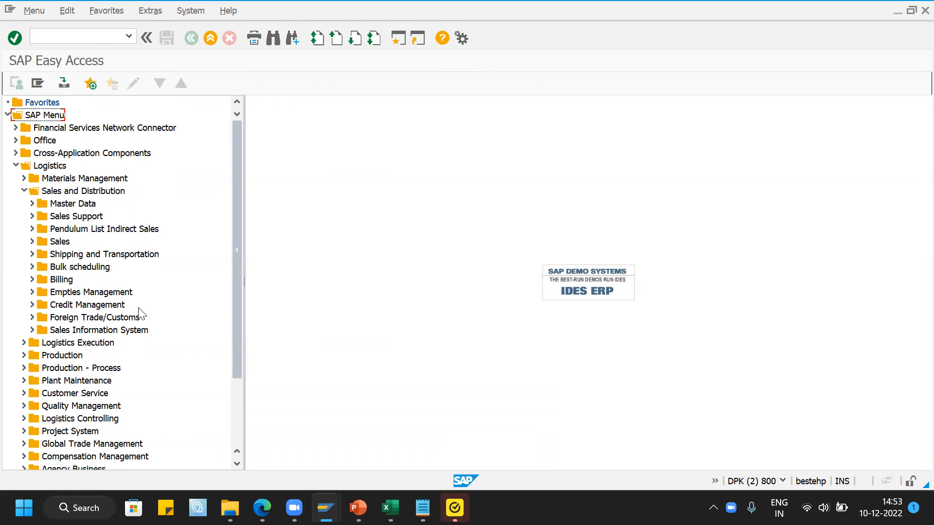
pyautogui.scroll(-1, 161, 337)
pyautogui.scroll(-3, 162, 335)
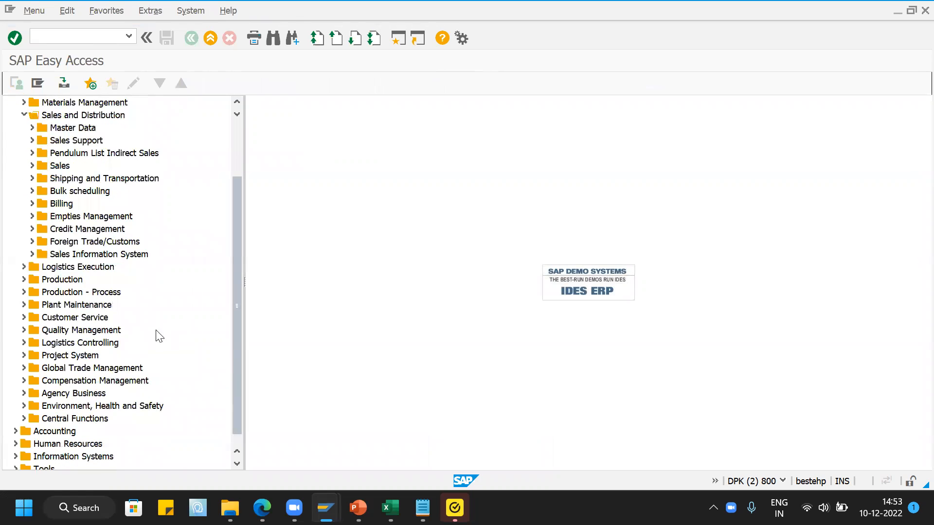
pyautogui.scroll(-1, 107, 343)
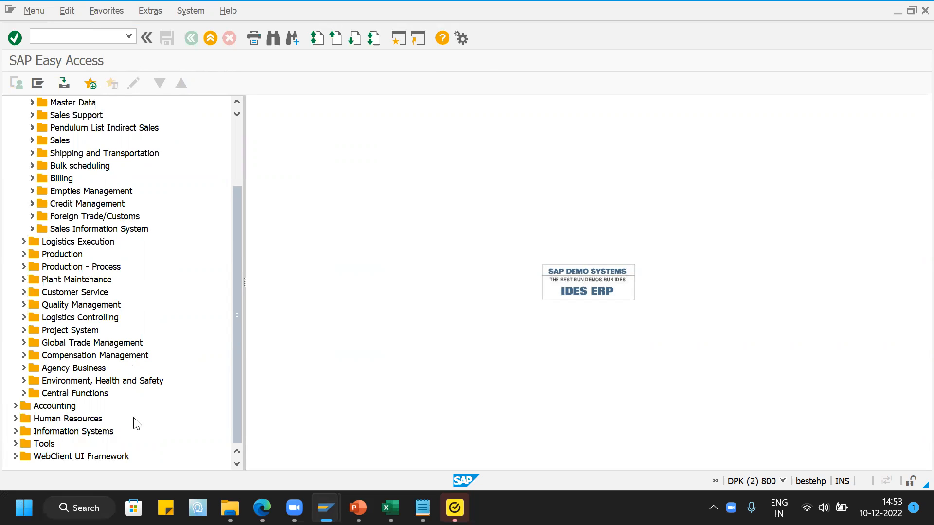
pyautogui.click(25, 394)
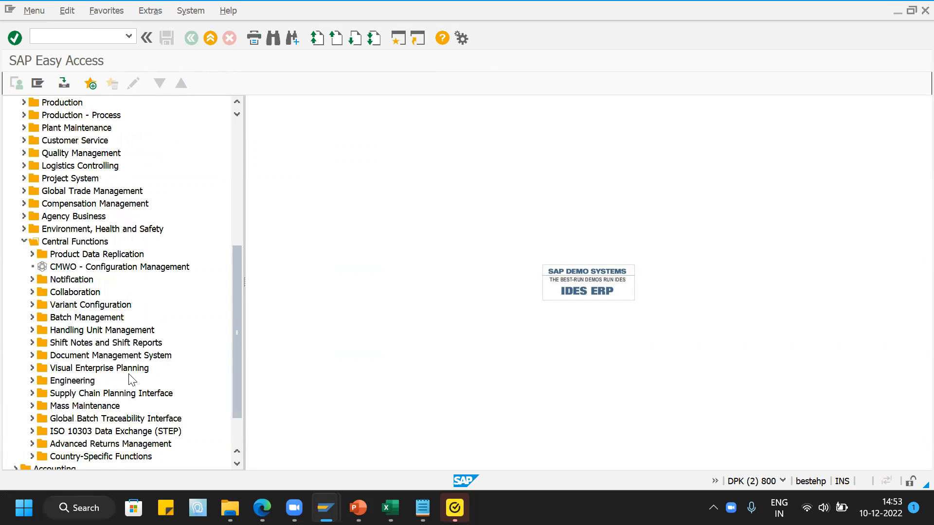
pyautogui.scroll(-1, 190, 329)
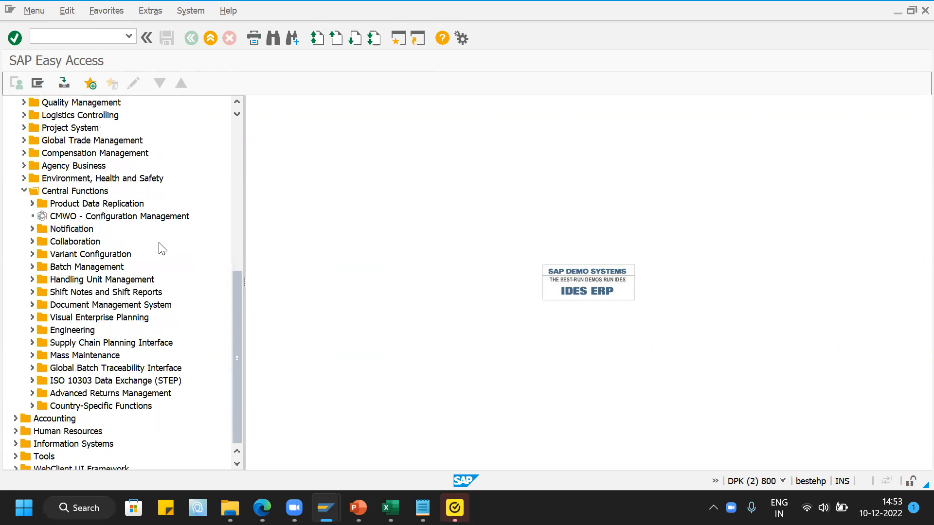
pyautogui.click(31, 267)
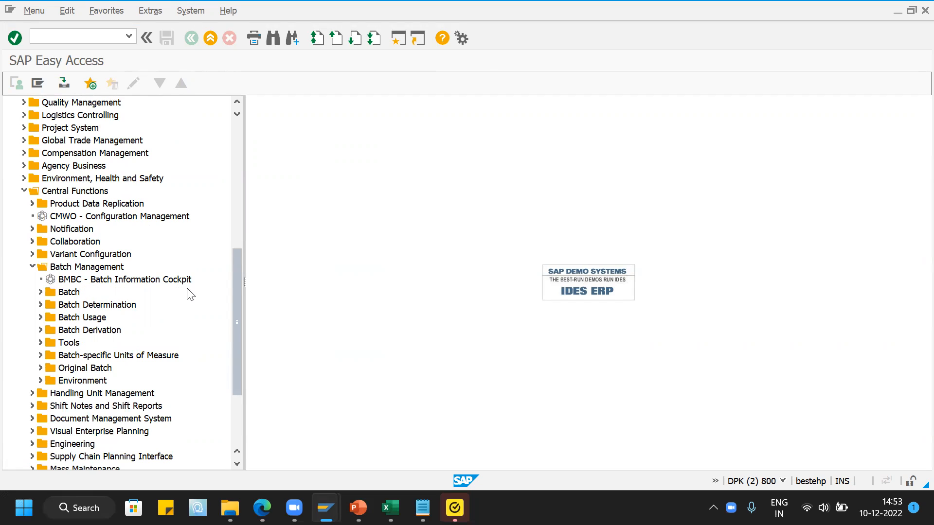
pyautogui.click(40, 292)
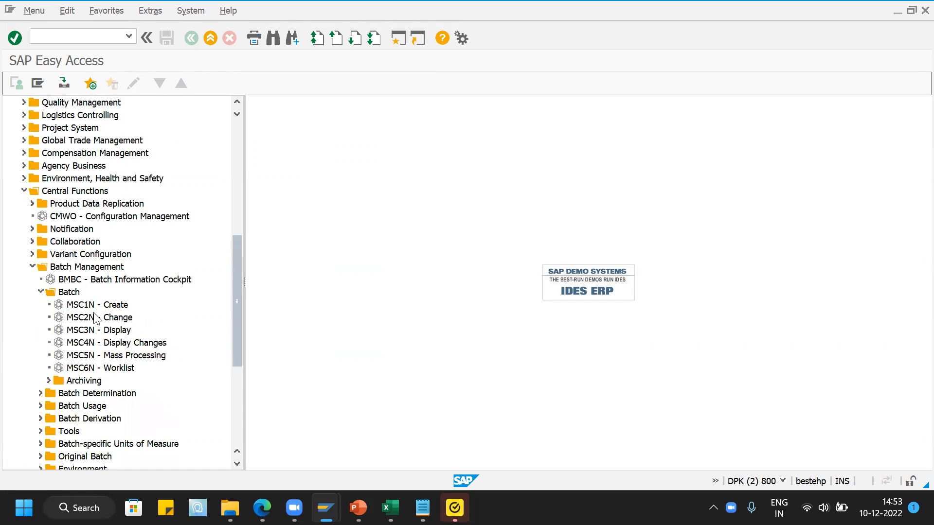
pyautogui.doubleClick(58, 305)
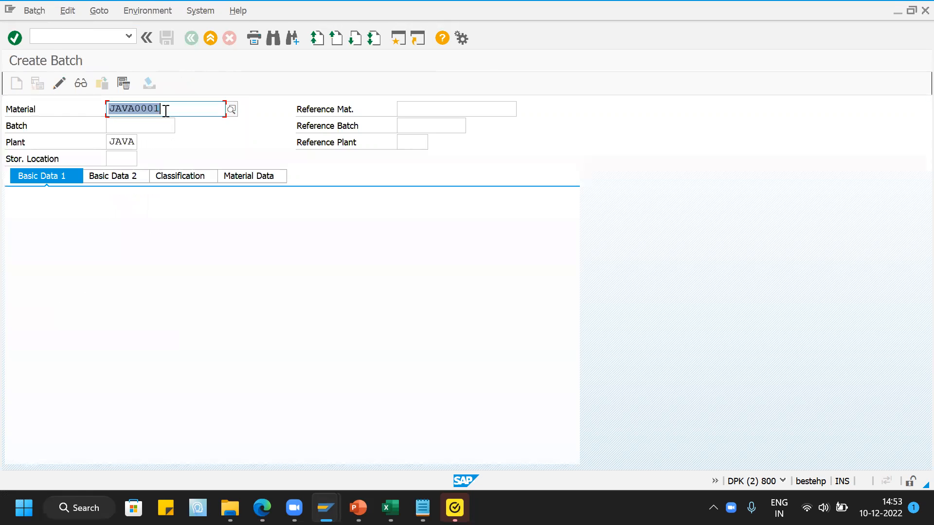
# - Start a batch for material JAVA0001 in plant JAVA, leaving the batch number empty and accepting internal number allocation
pyautogui.click(166, 111)
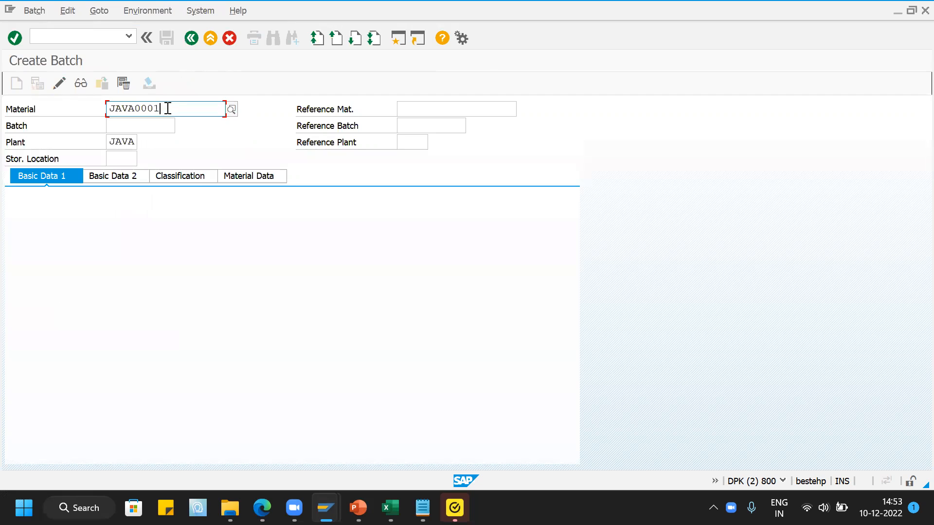
pyautogui.click(148, 129)
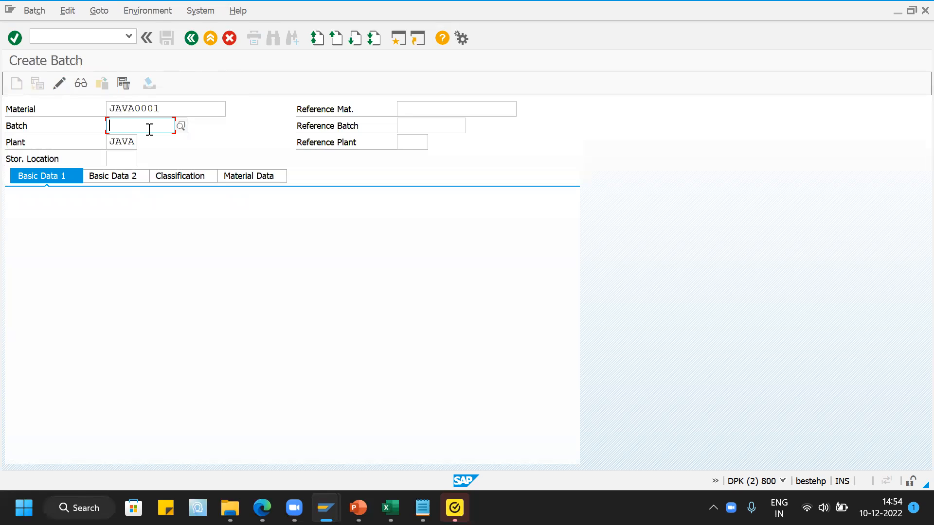
pyautogui.press('Return')
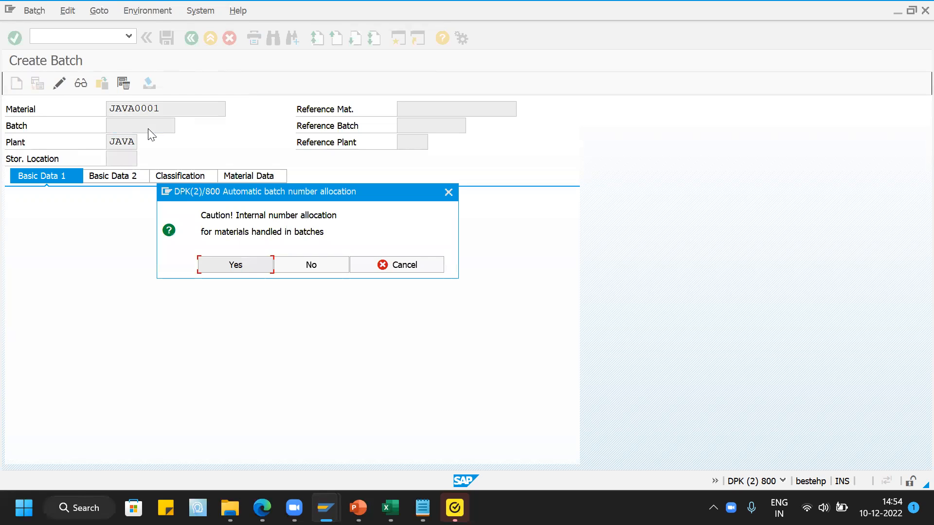
pyautogui.click(236, 265)
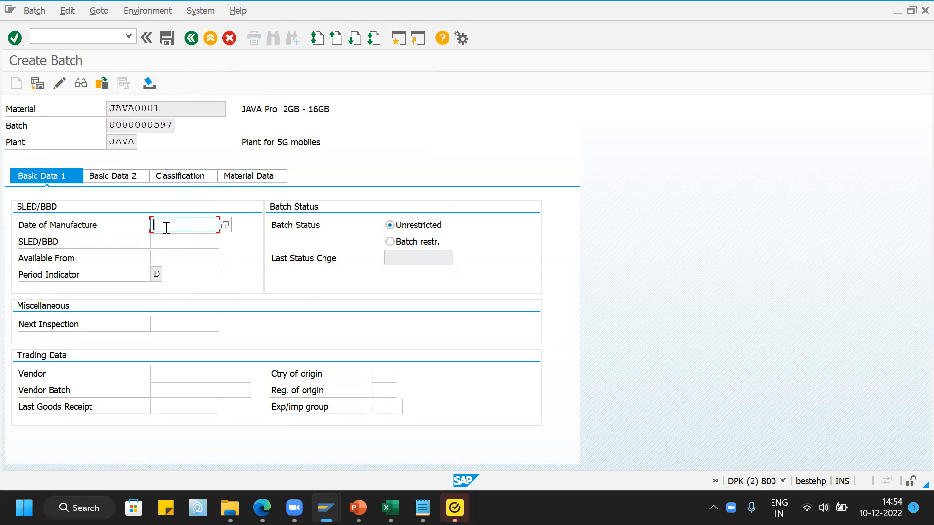
# - Set the batch's date of manufacture to 10.12.2022
pyautogui.click(226, 225)
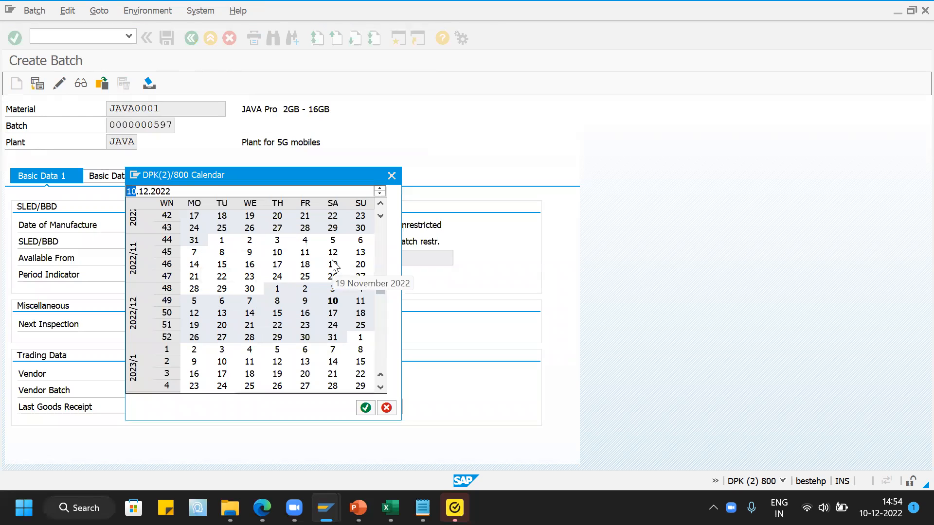
pyautogui.doubleClick(333, 300)
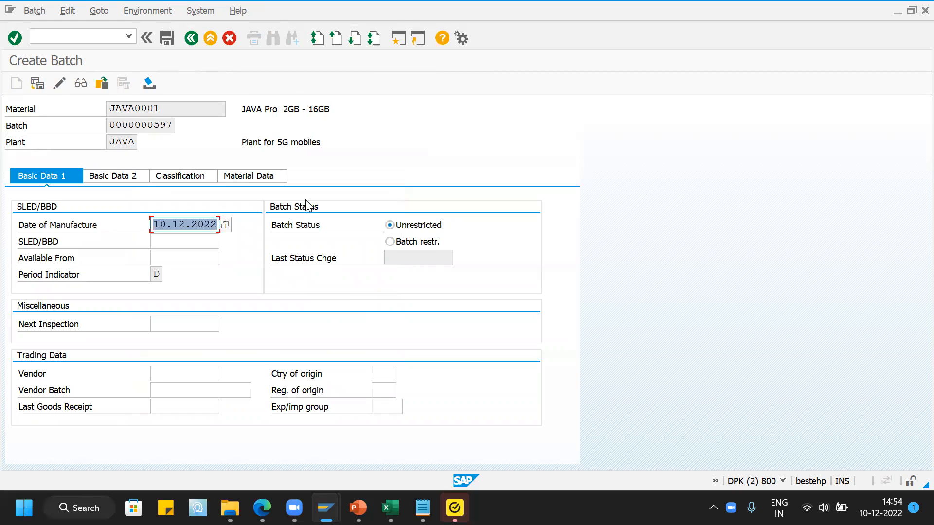
pyautogui.click(174, 240)
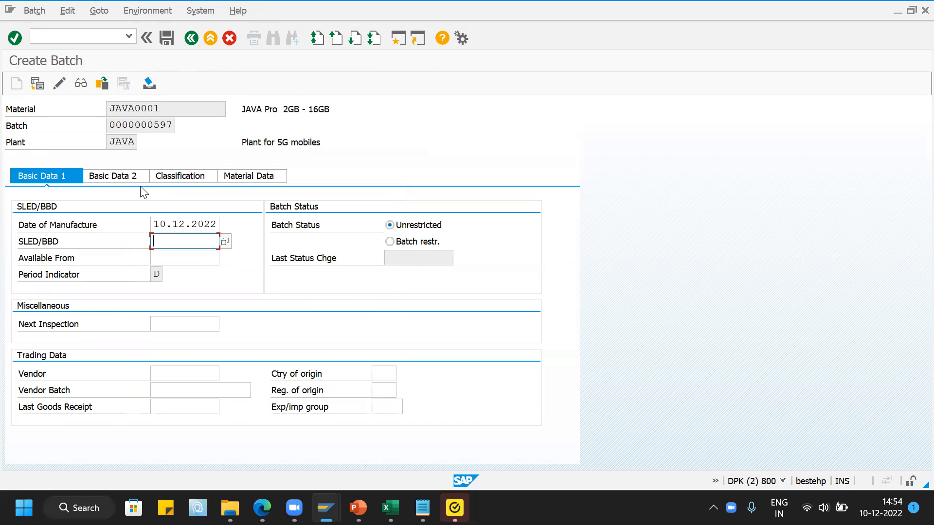
# - Look over the batch's second basic data view and enter class LOBM_VFDAT in its classification
pyautogui.click(127, 179)
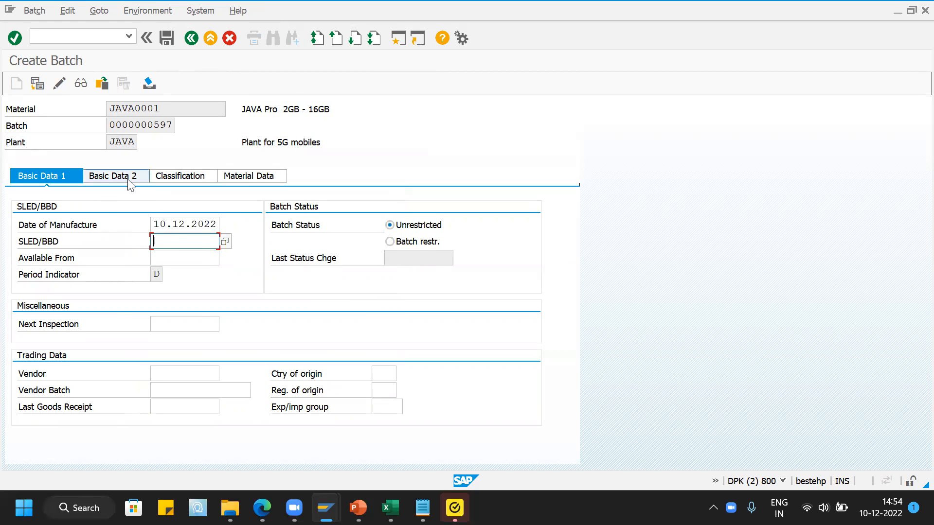
pyautogui.click(176, 178)
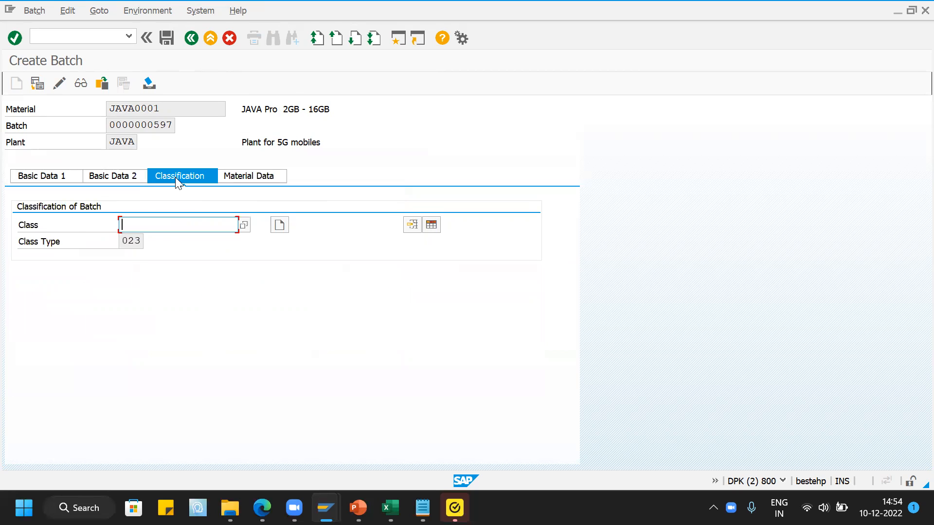
pyautogui.click(152, 223)
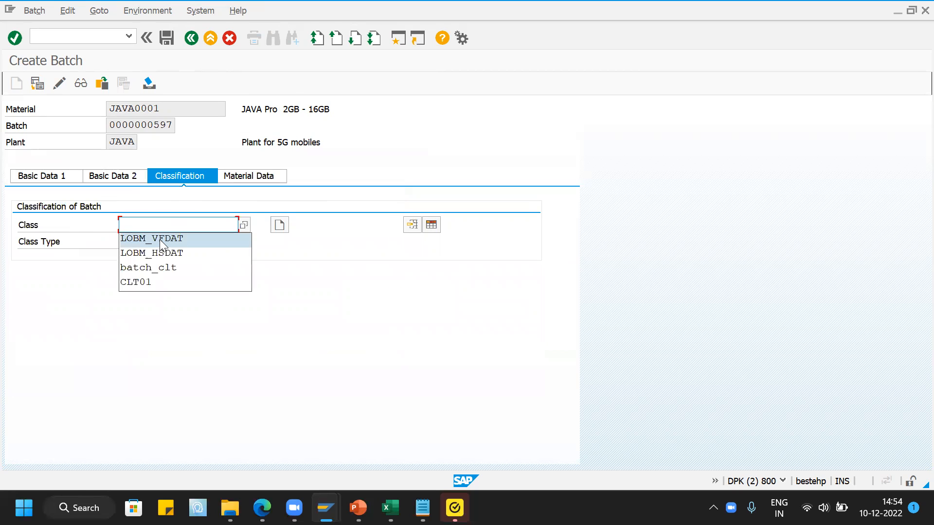
pyautogui.click(161, 240)
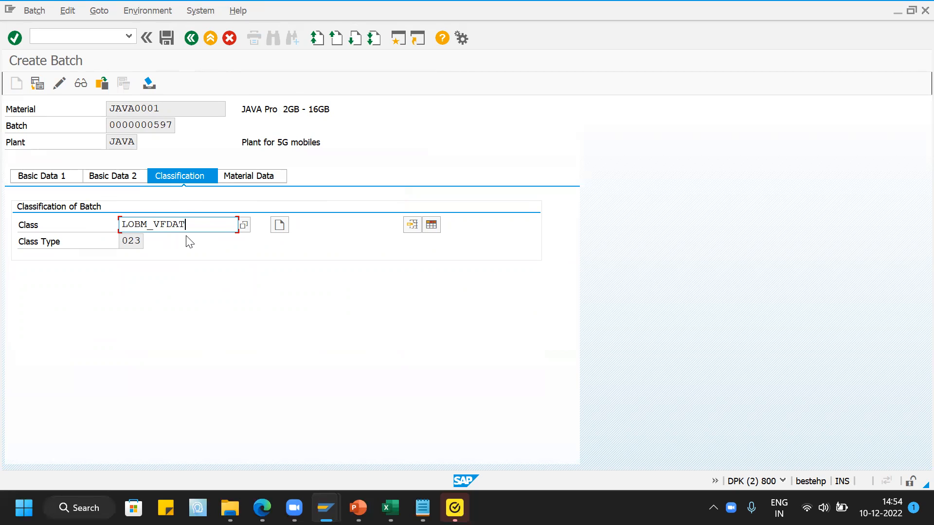
pyautogui.press('Return')
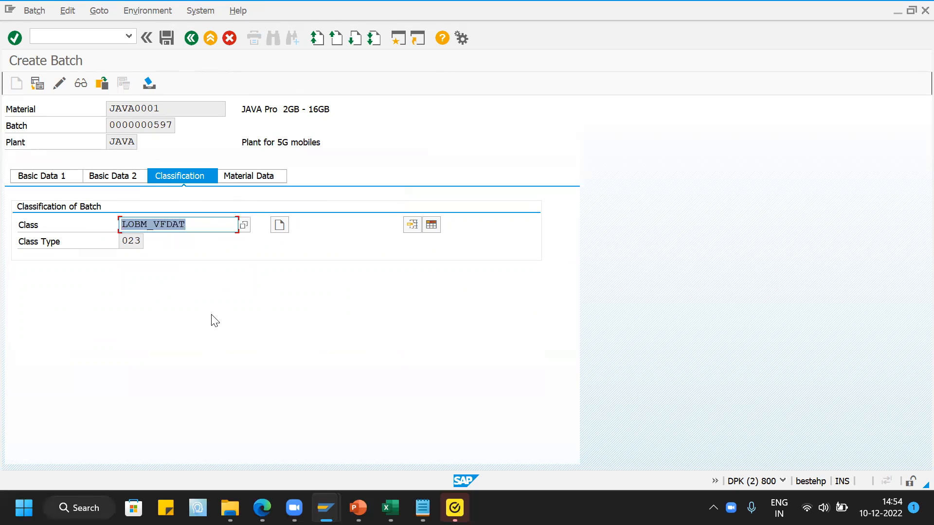
# - Review the batch's material data and allocated batch number, and save the batch
pyautogui.click(273, 178)
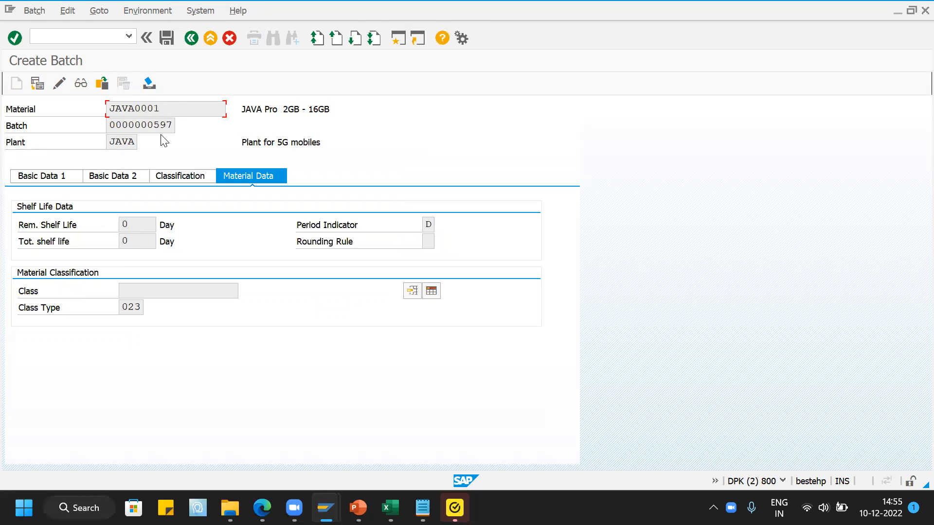
pyautogui.moveTo(108, 125); pyautogui.dragTo(176, 126)
pyautogui.click(184, 137)
pyautogui.moveTo(111, 125); pyautogui.dragTo(173, 125)
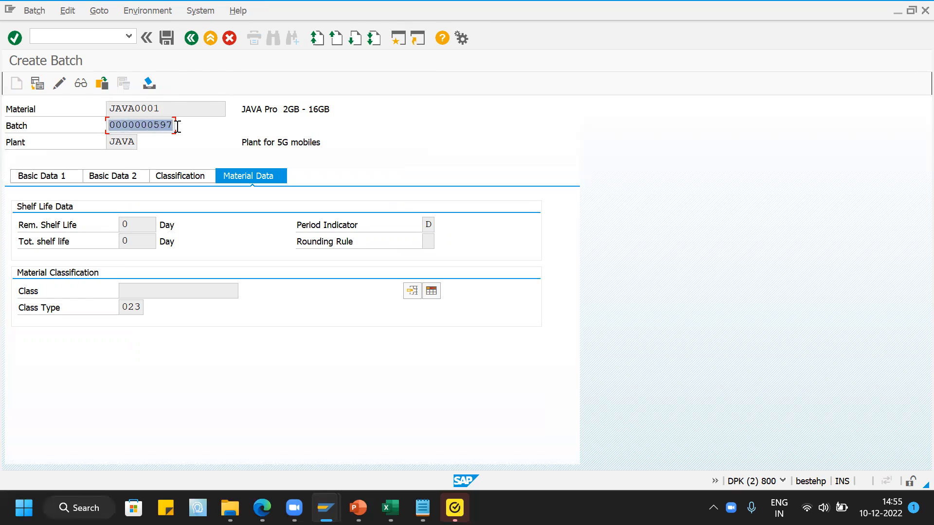
pyautogui.click(253, 145)
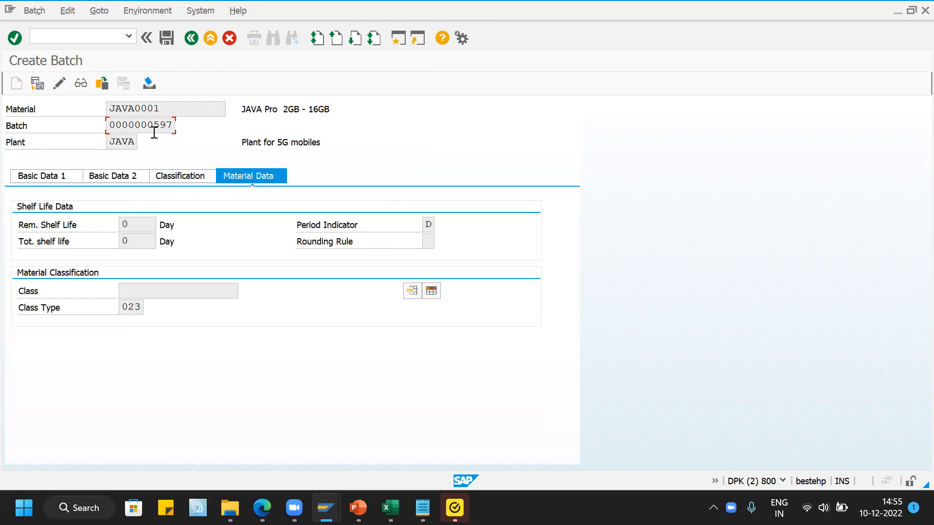
pyautogui.click(166, 40)
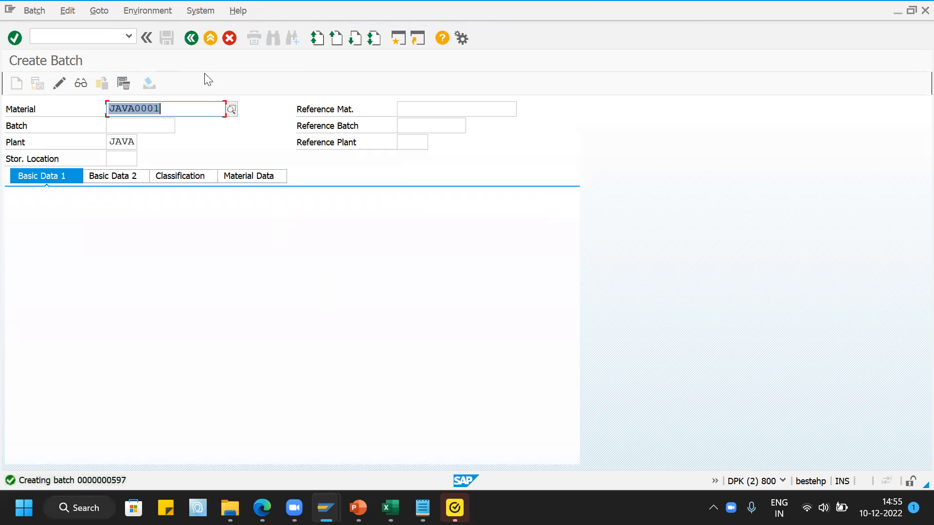
# - Return to the SAP Easy Access menu and open VCH1 to create a batch search strategy for Sales and Distribution
pyautogui.click(191, 38)
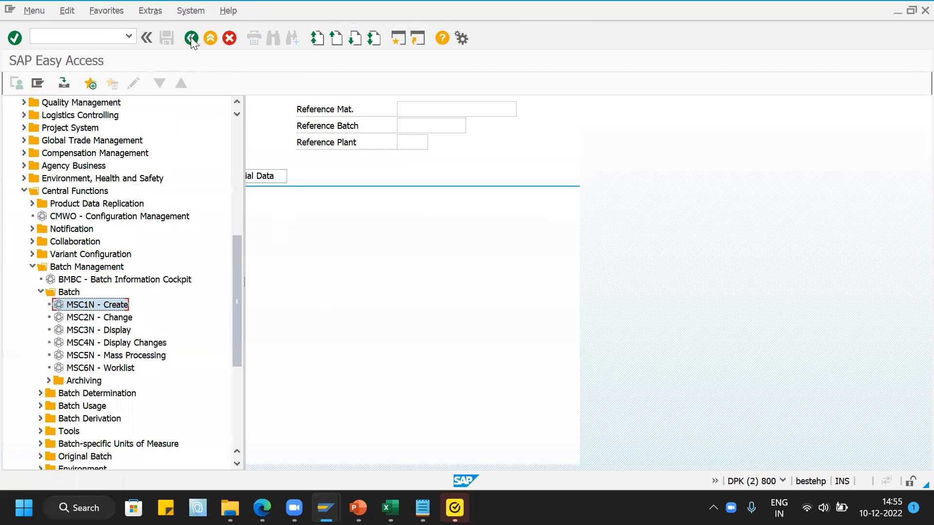
pyautogui.click(41, 292)
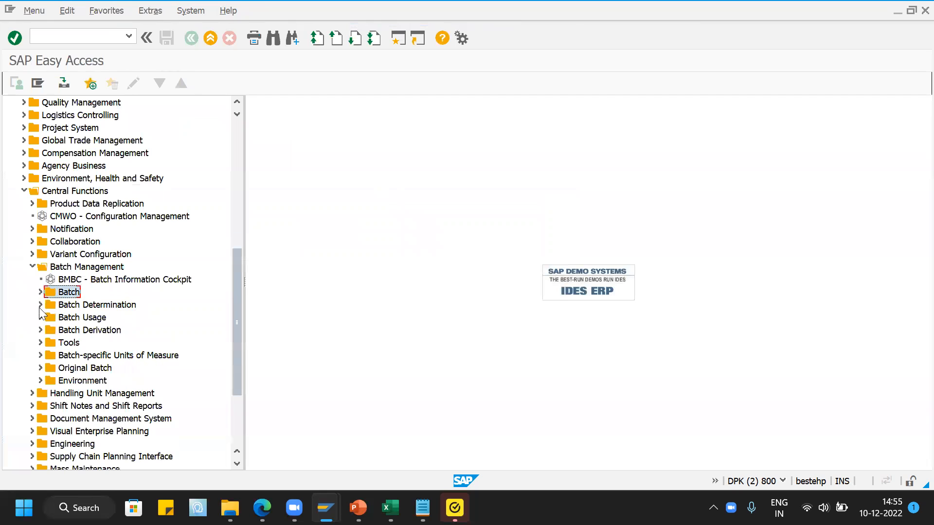
pyautogui.click(41, 305)
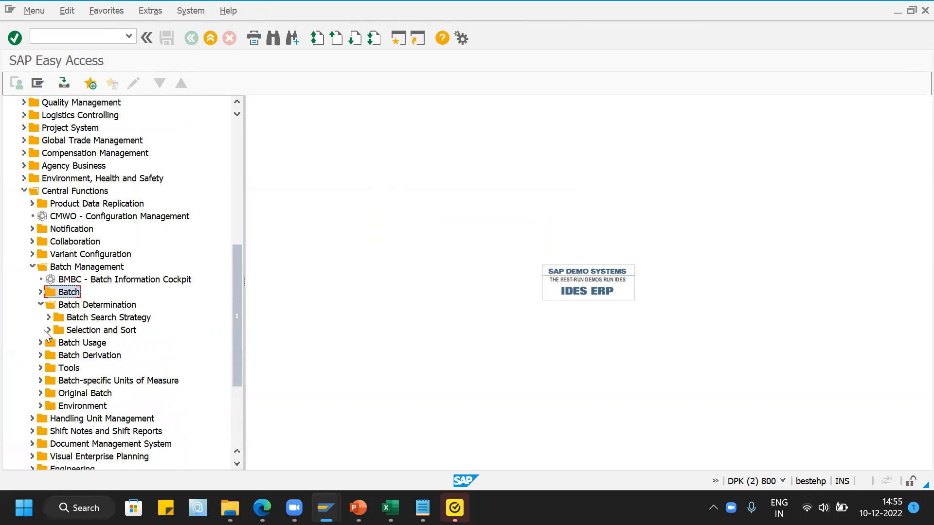
pyautogui.click(47, 317)
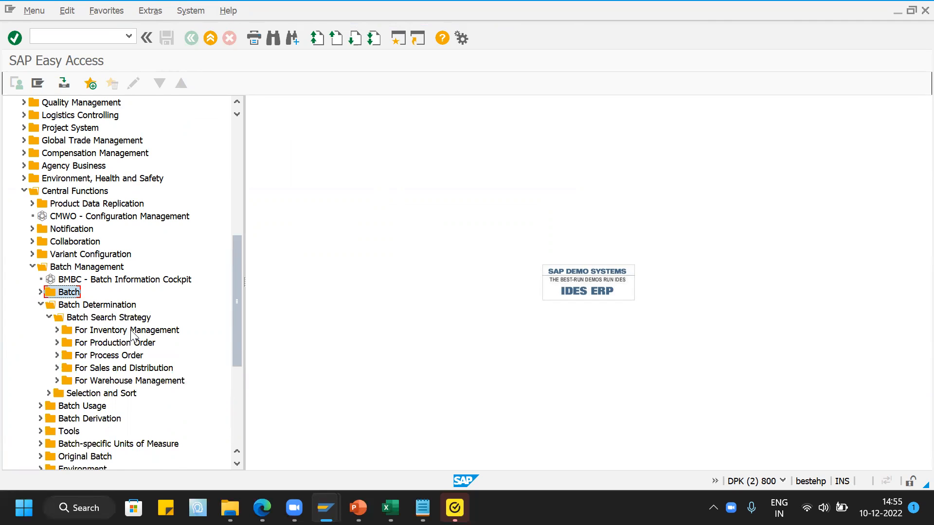
pyautogui.scroll(-1, 131, 331)
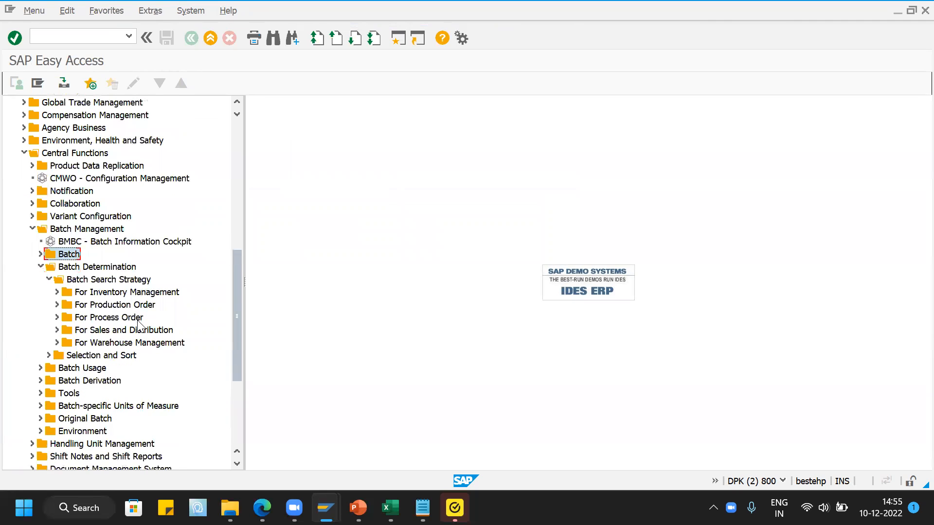
pyautogui.click(57, 330)
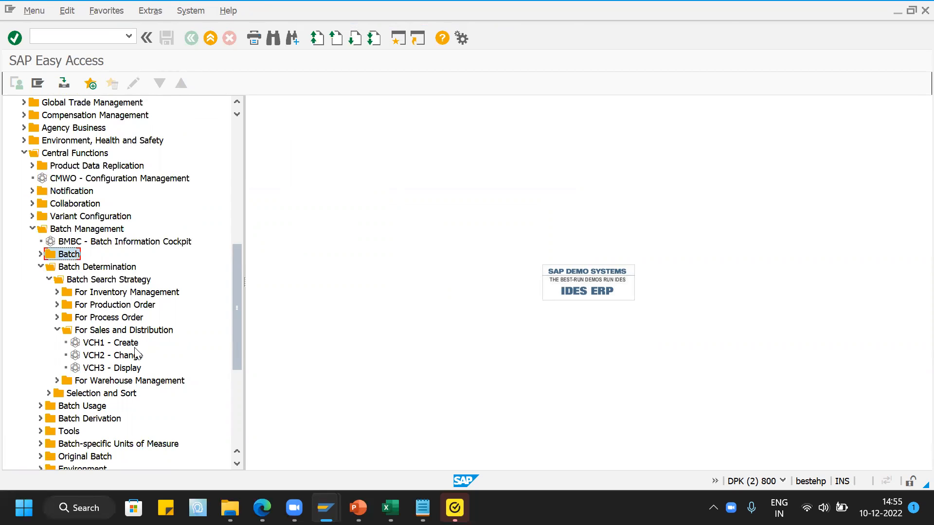
pyautogui.click(76, 344)
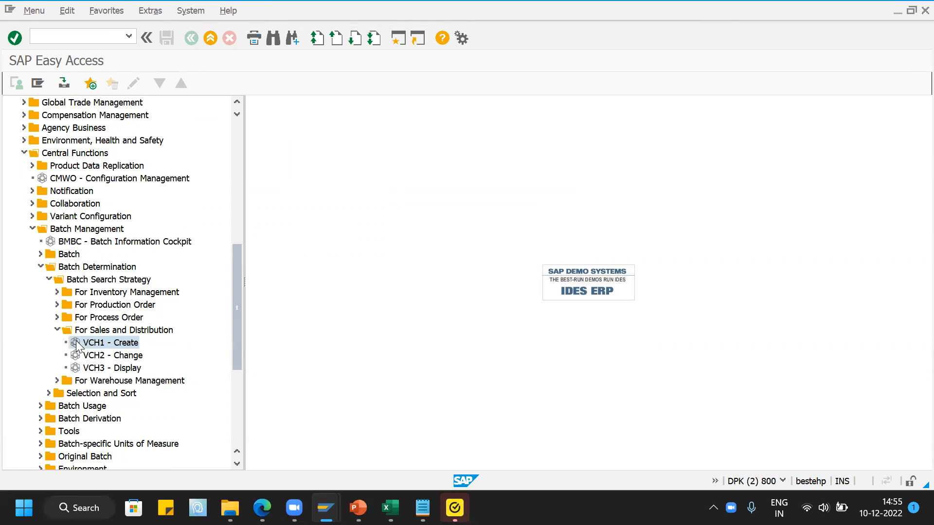
pyautogui.doubleClick(77, 343)
# - Choose the Customer/Plant/Material key combination for strategy type SD02
pyautogui.click(158, 143)
pyautogui.click(152, 156)
pyautogui.click(160, 88)
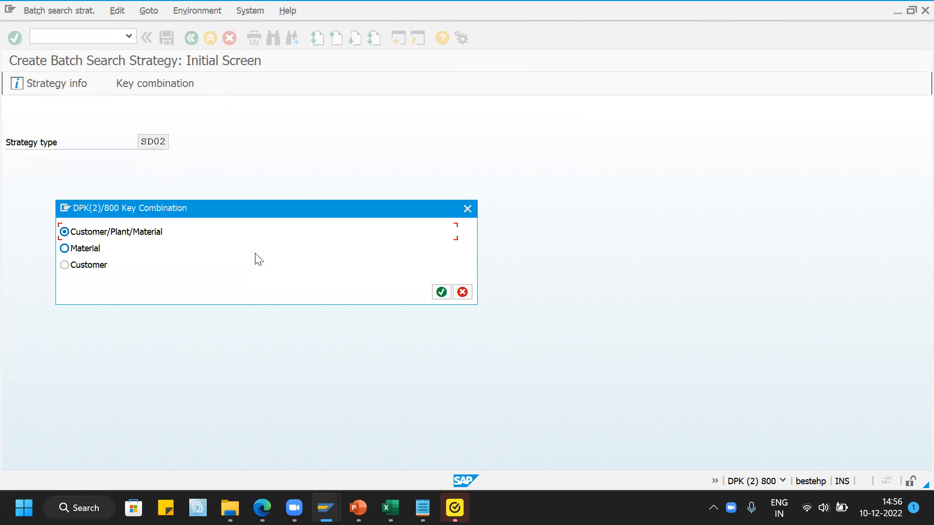
pyautogui.click(441, 293)
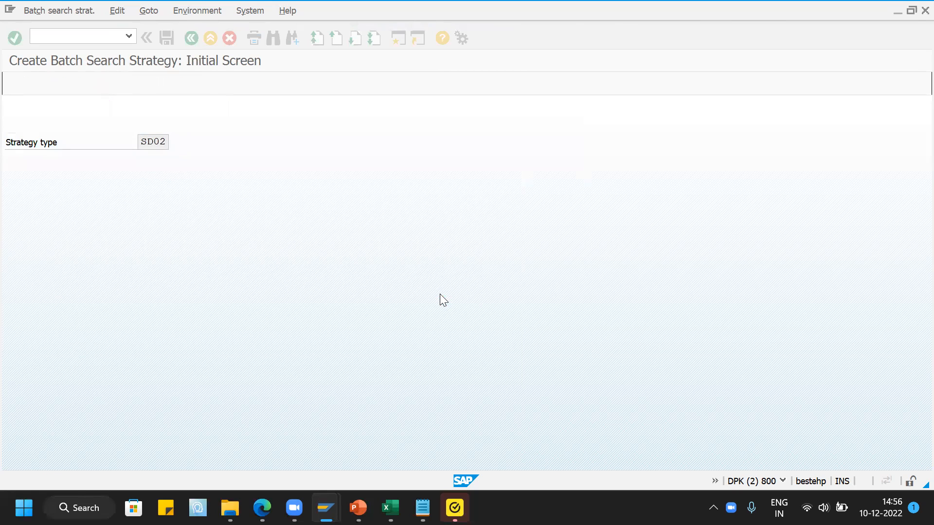
# - Enter material JAVA0001 in the fast entry for the customer and plant JAVA
pyautogui.click(70, 224)
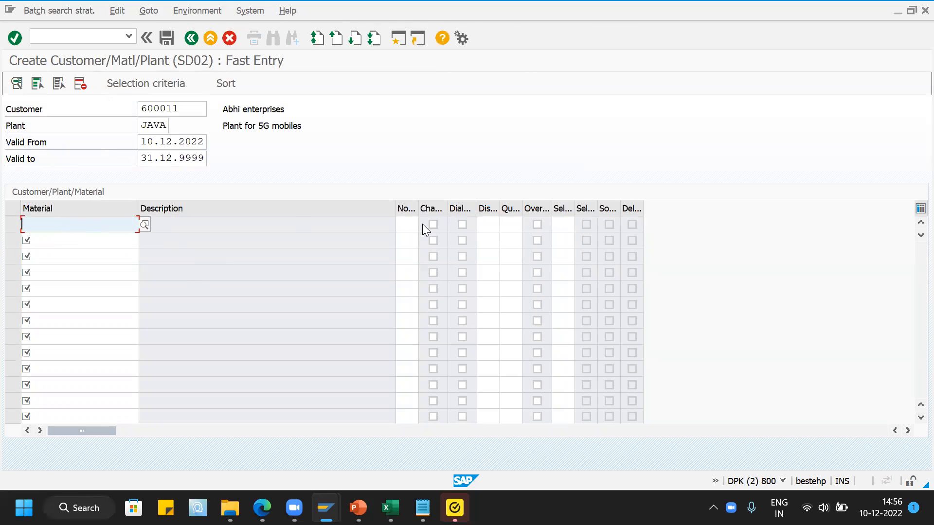
pyautogui.press('BackSpace')
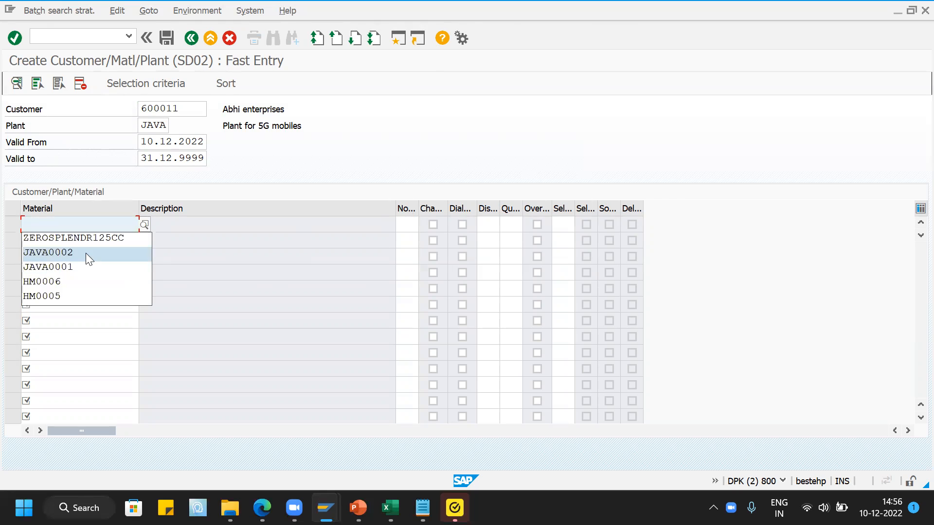
pyautogui.click(86, 261)
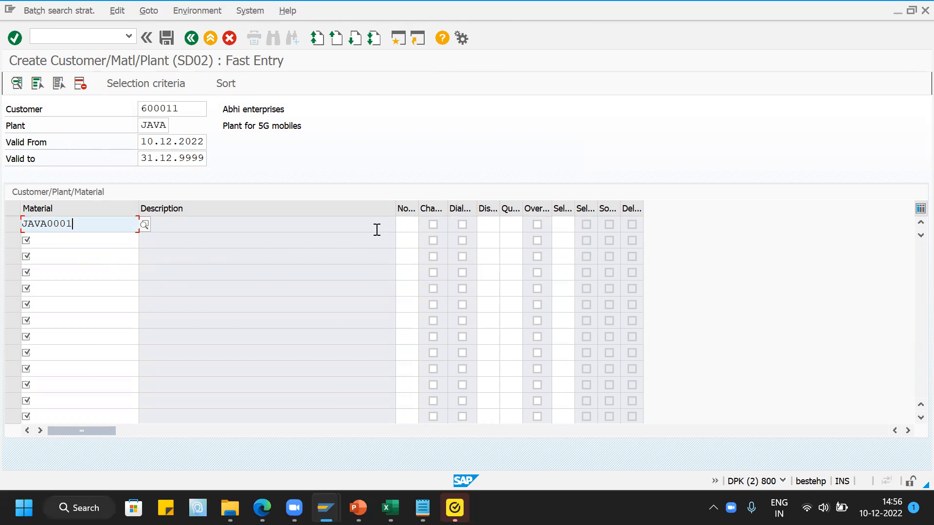
pyautogui.press('Return')
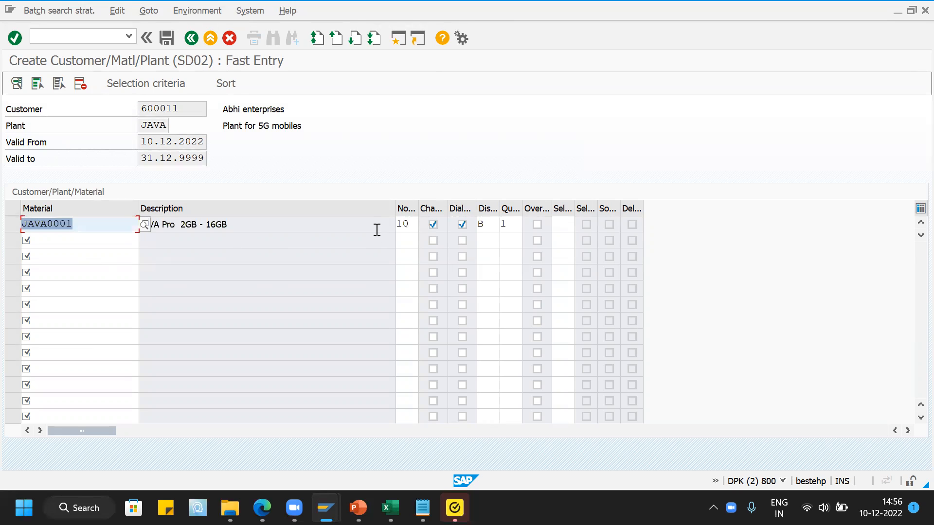
# - Set the selection type of the JAVA0001 strategy record to O, selection with no selection criteria
pyautogui.click(562, 225)
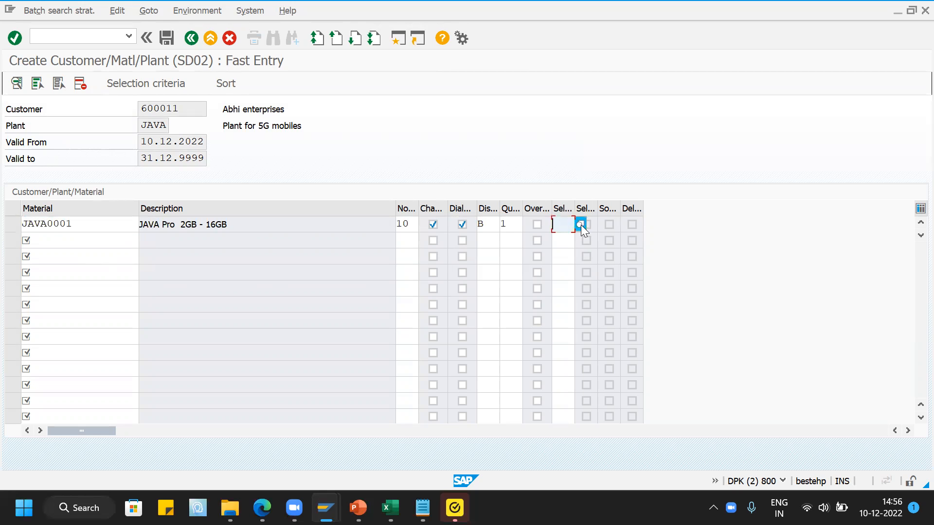
pyautogui.click(580, 225)
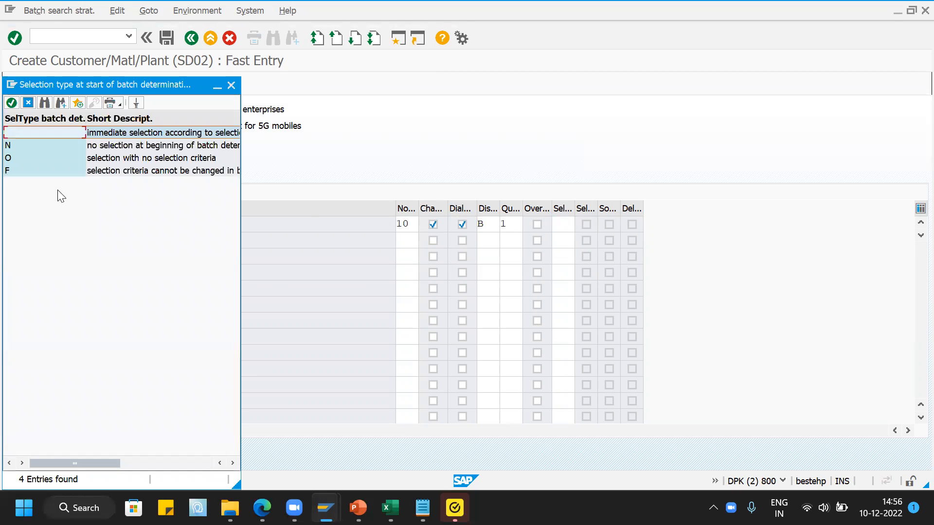
pyautogui.click(187, 159)
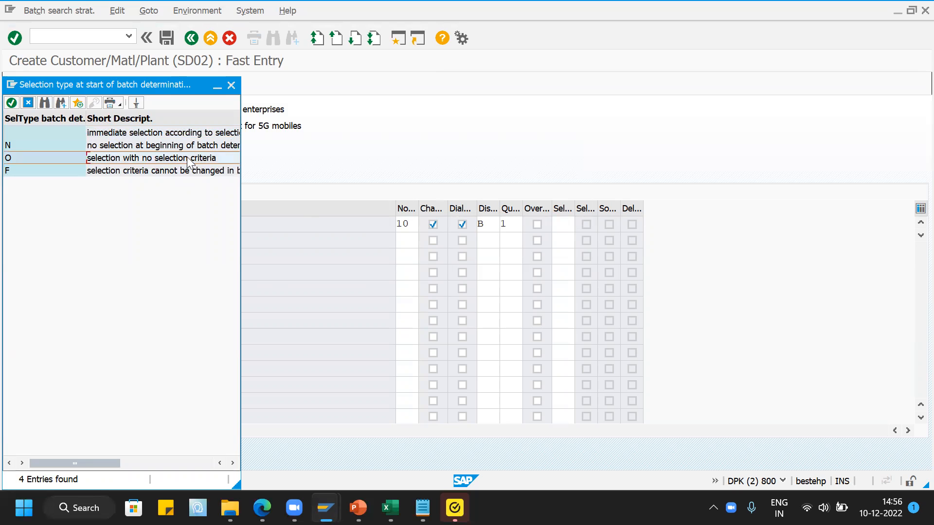
pyautogui.doubleClick(187, 157)
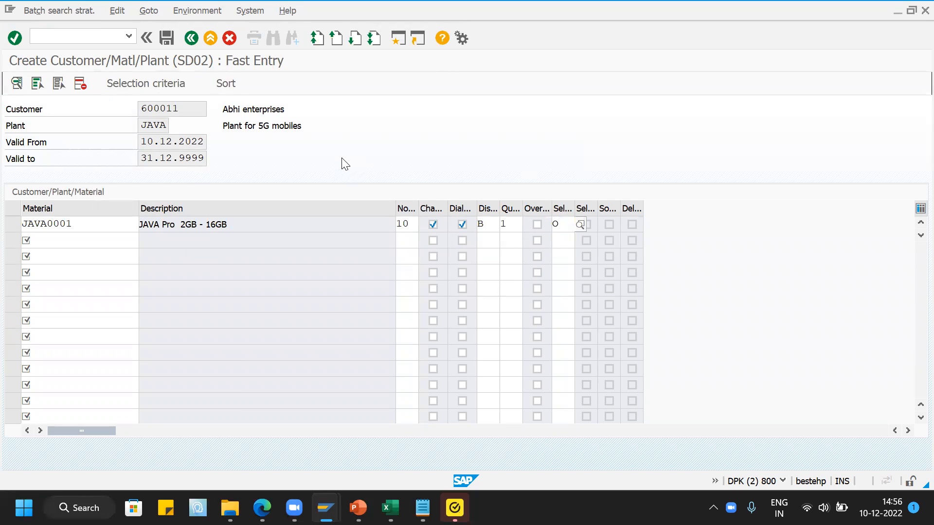
# - Exit the strategy creation and open VCH2 to change a Sales and Distribution batch search strategy
pyautogui.click(97, 36)
pyautogui.click(211, 39)
pyautogui.click(287, 296)
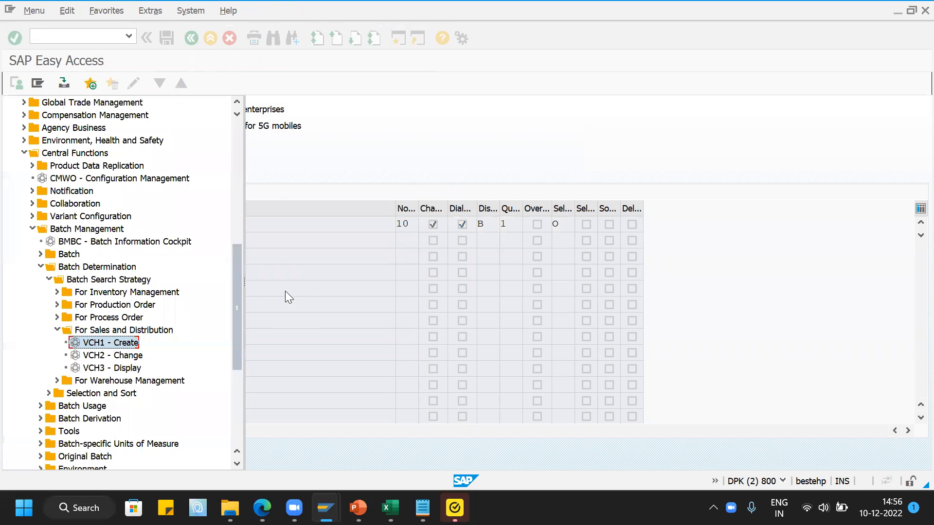
pyautogui.doubleClick(77, 355)
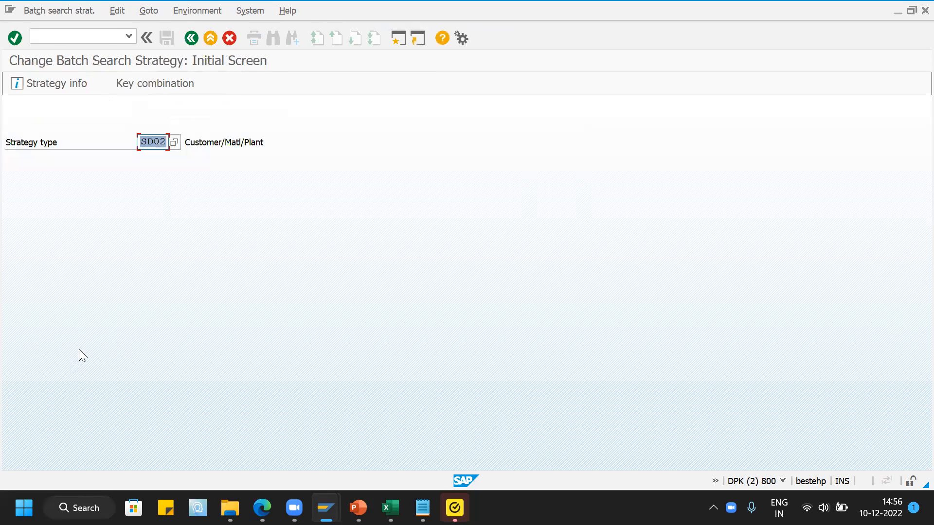
# - Open the SD02 search strategy for changes using the Customer/Plant/Material combination, plant JAVA and material JAVA0001
pyautogui.press('Return')
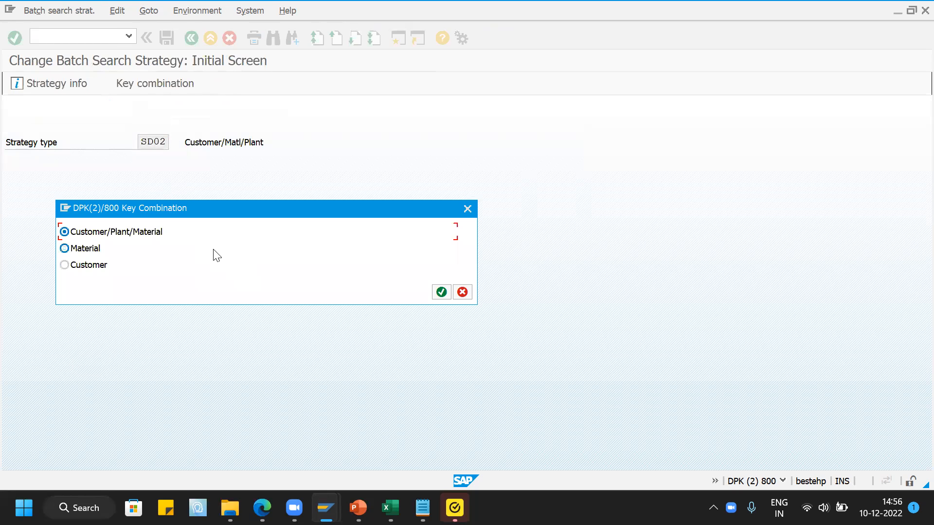
pyautogui.click(444, 293)
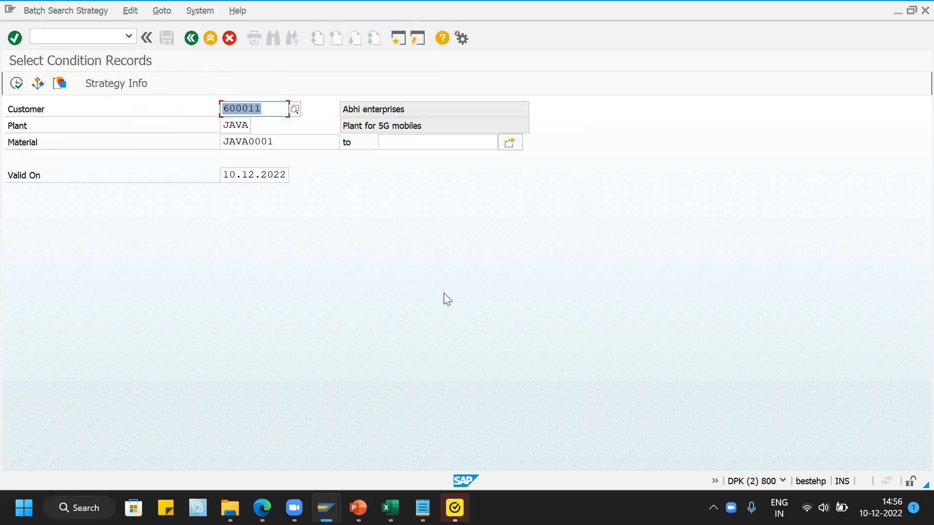
pyautogui.click(17, 83)
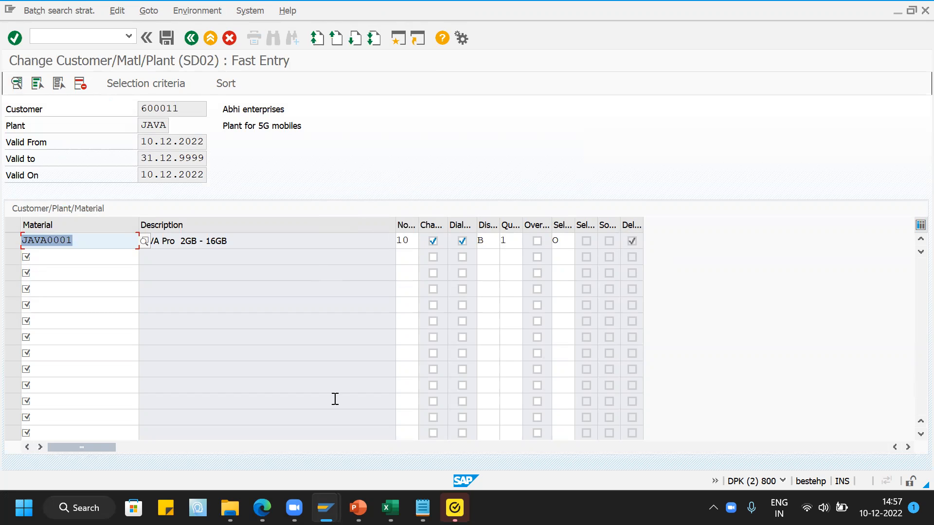
# - In the other SAP session, start a sales order with VA01 using order type JAOR, sales organization JAVA, distribution channel JA and division JA
pyautogui.moveTo(325, 508)
pyautogui.click(100, 32)
pyautogui.write('/nva01')
pyautogui.press('Return')
pyautogui.write('JAOR')
pyautogui.press('Tab')
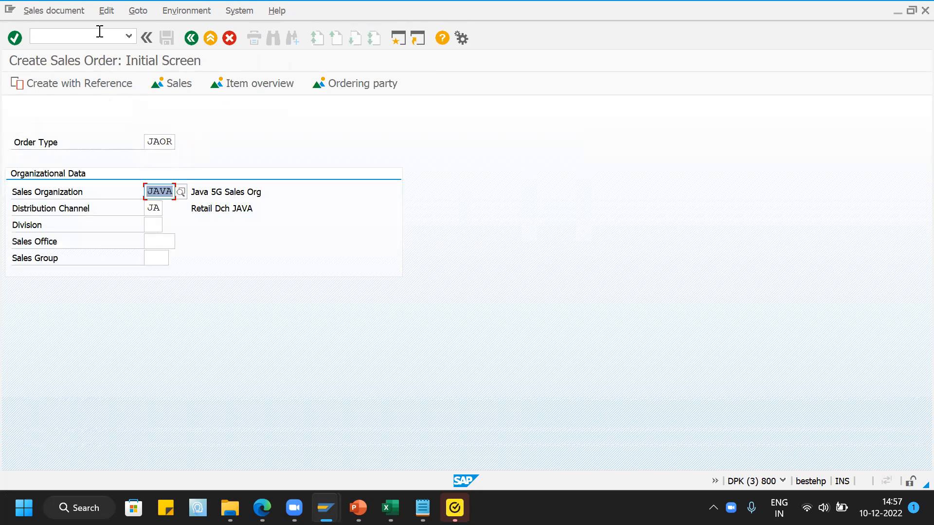
pyautogui.press('Tab')
pyautogui.press('Tab')
pyautogui.write('JA')
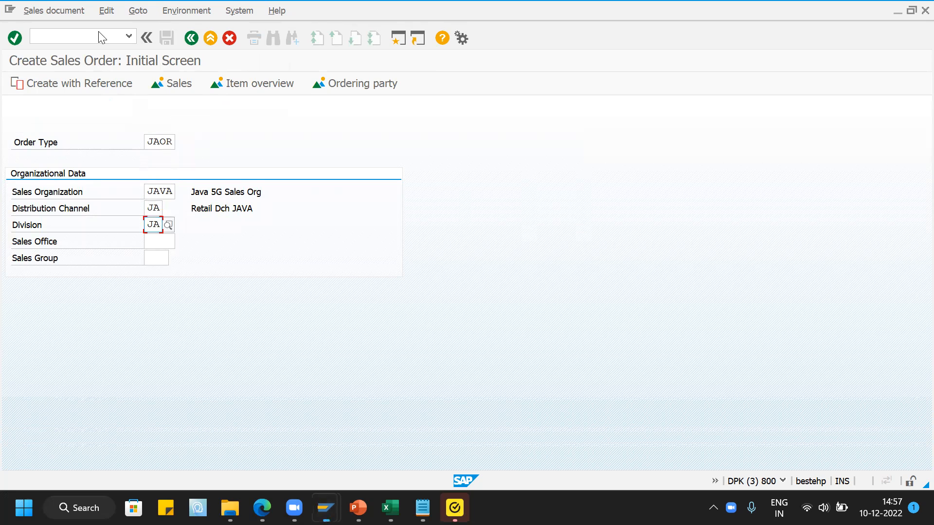
pyautogui.press('Return')
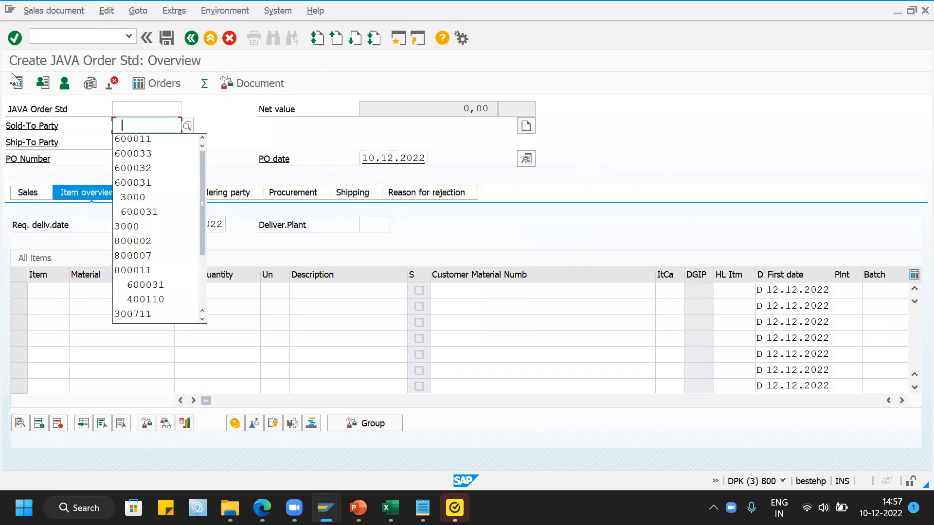
# - Fill in the sold-to party with the customer number and enter the PO number in the order header
pyautogui.click(153, 145)
pyautogui.click(152, 159)
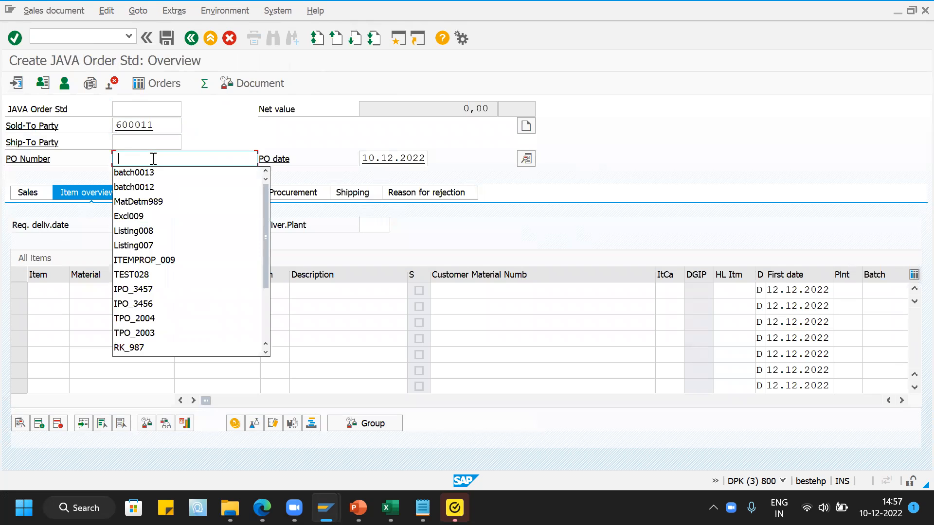
pyautogui.click(159, 178)
pyautogui.press('BackSpace')
pyautogui.write('4')
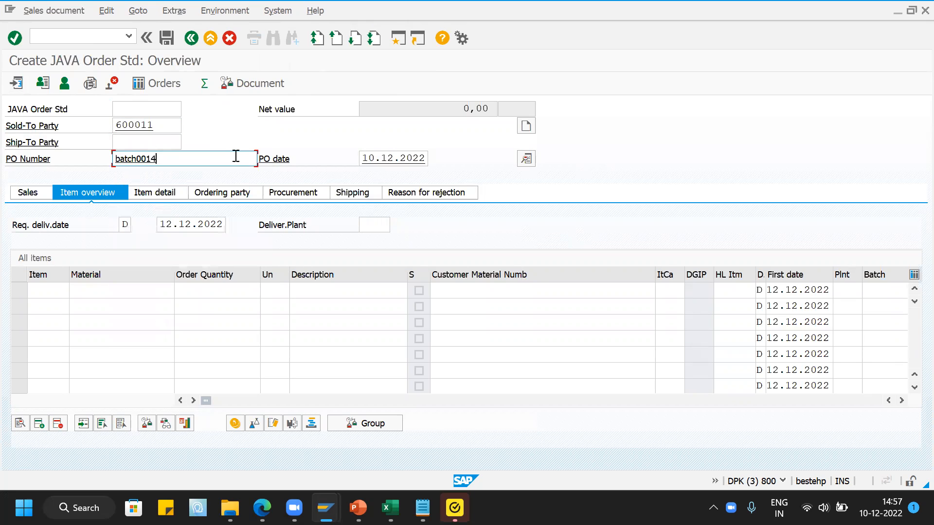
# - Add an order item for material JAVA0001 with quantity 10 EA and check its batch field
pyautogui.click(125, 289)
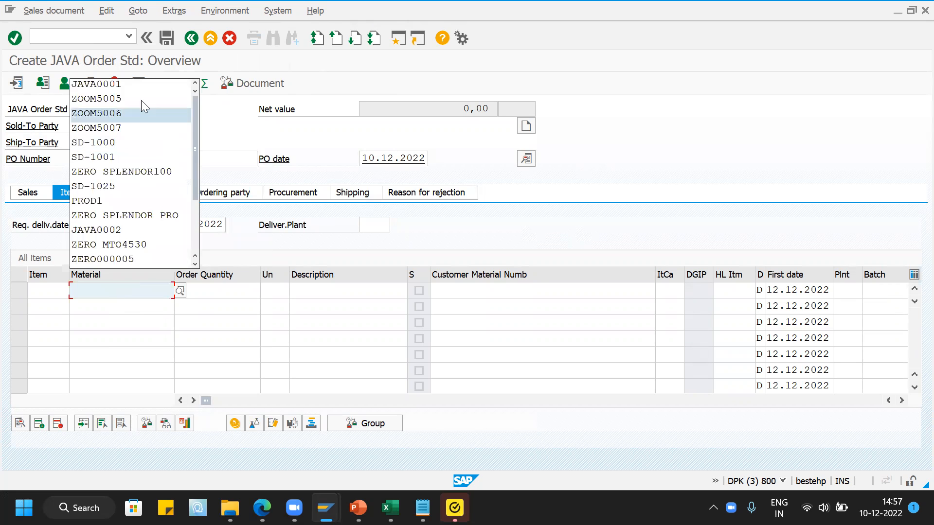
pyautogui.click(141, 83)
pyautogui.click(228, 291)
pyautogui.write('10')
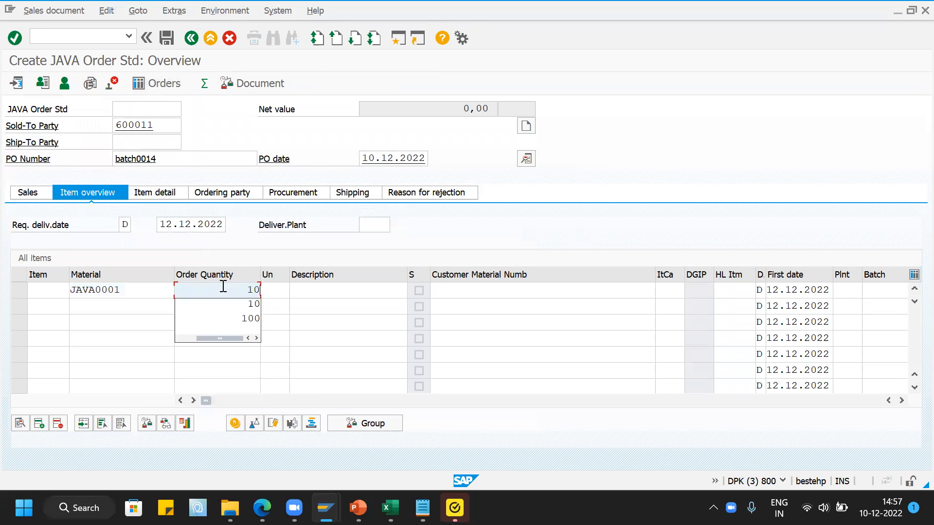
pyautogui.press('Tab')
pyautogui.write('EA')
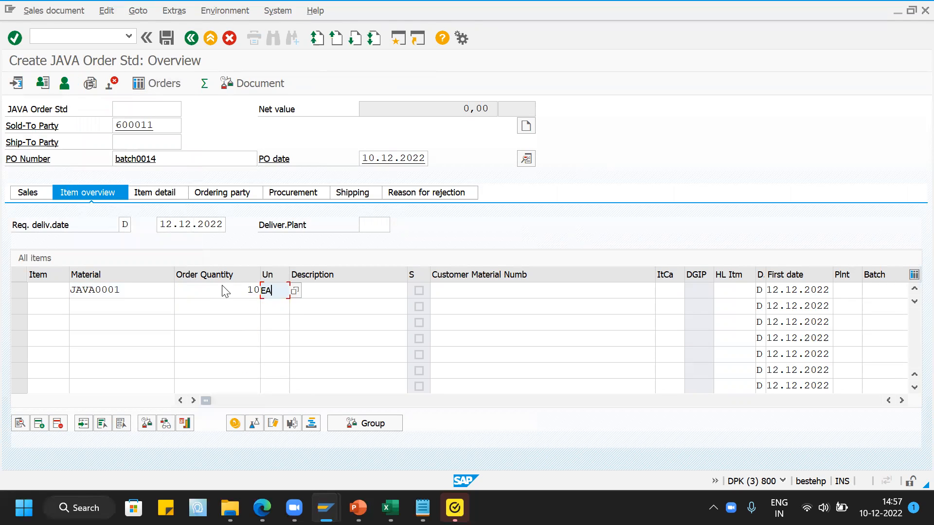
pyautogui.press('Return')
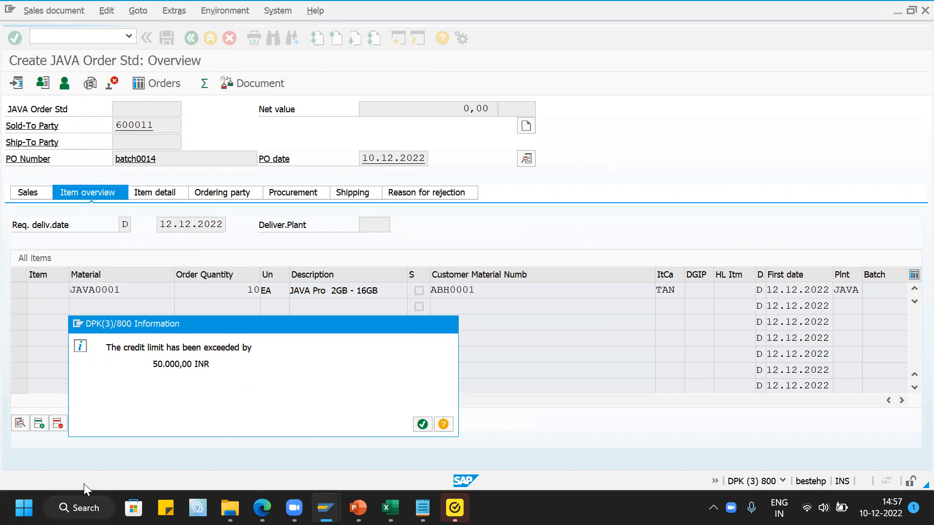
pyautogui.press('Return')
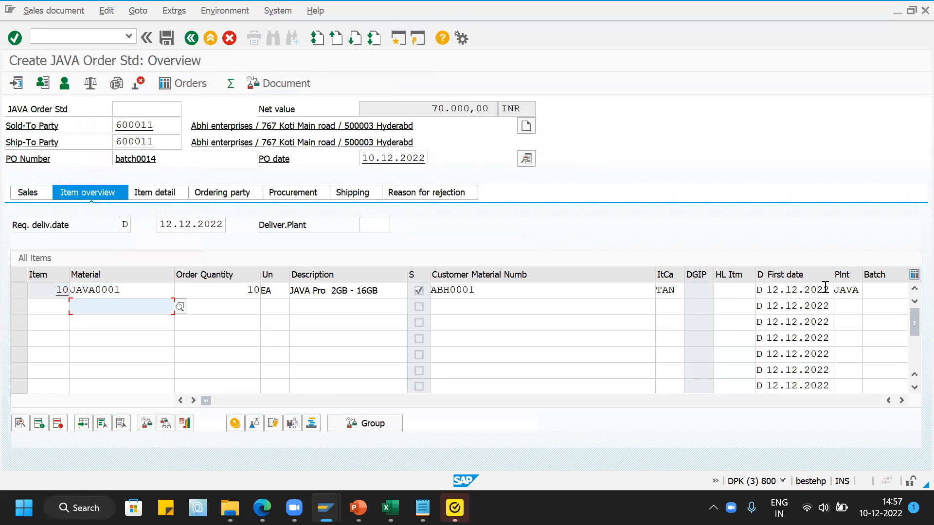
pyautogui.moveTo(655, 278); pyautogui.dragTo(536, 278)
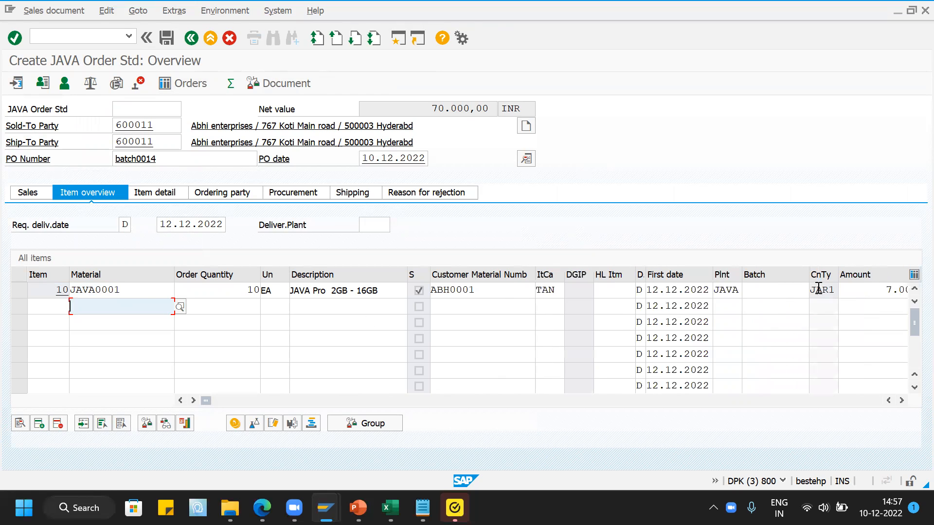
pyautogui.click(786, 291)
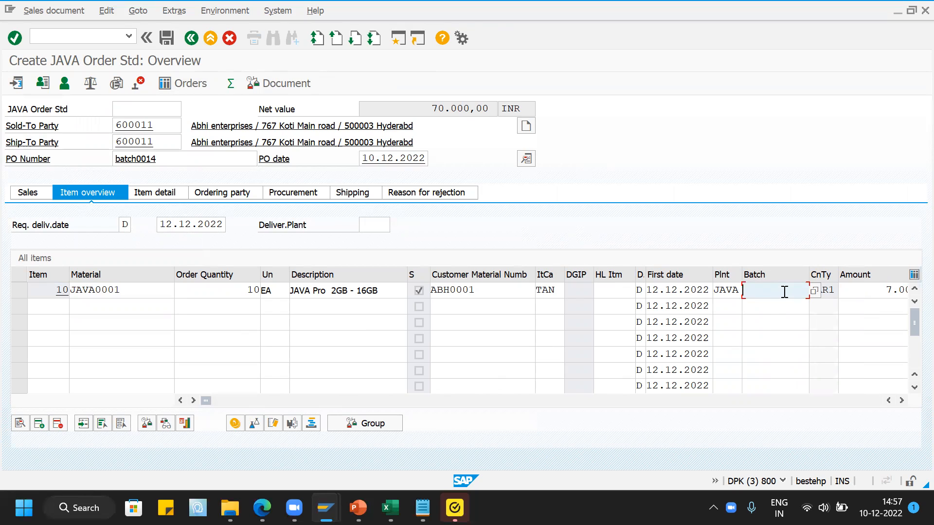
# - Switch back to the SD02 strategy session, clear the deletion indicator in the JAVA0001 record's details and save
pyautogui.moveTo(326, 506)
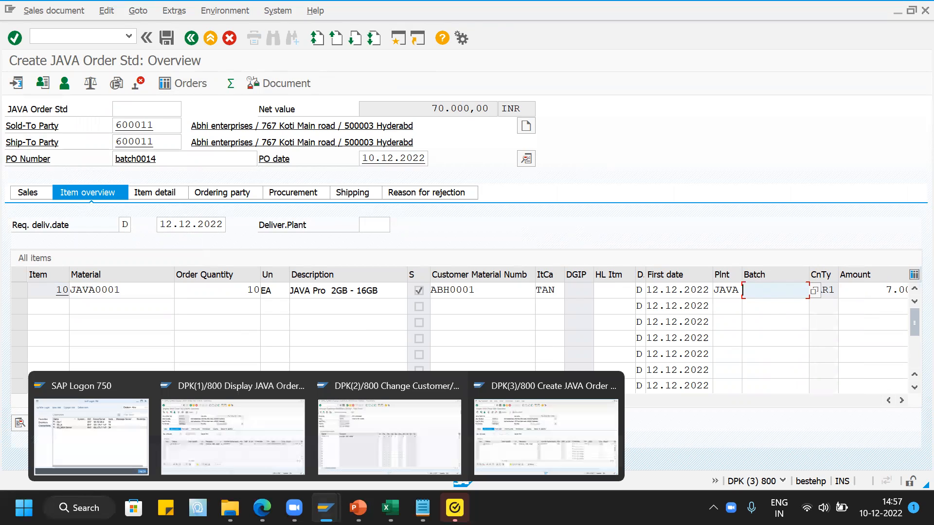
pyautogui.click(346, 458)
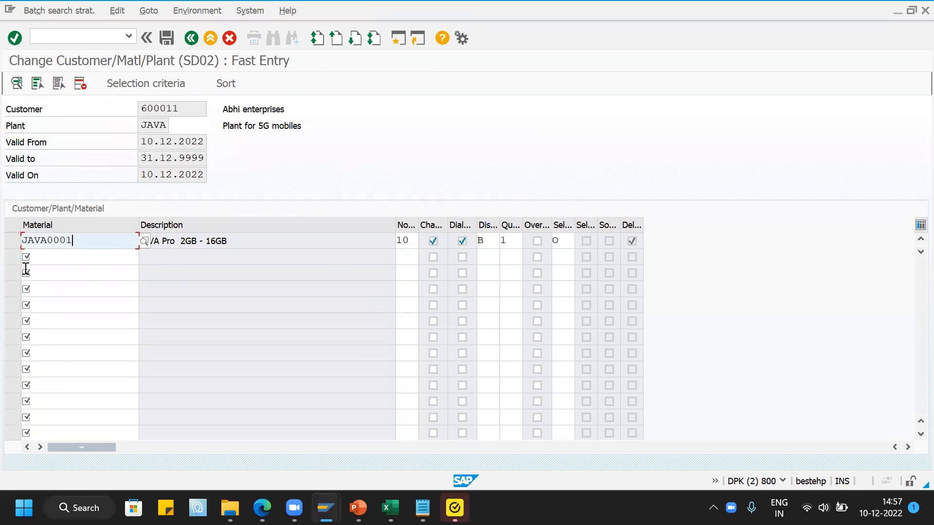
pyautogui.click(12, 240)
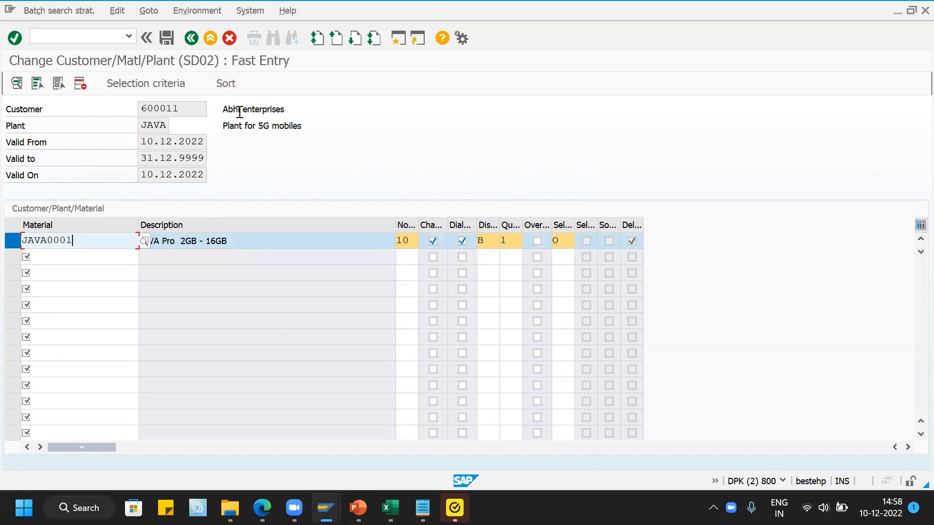
pyautogui.click(17, 83)
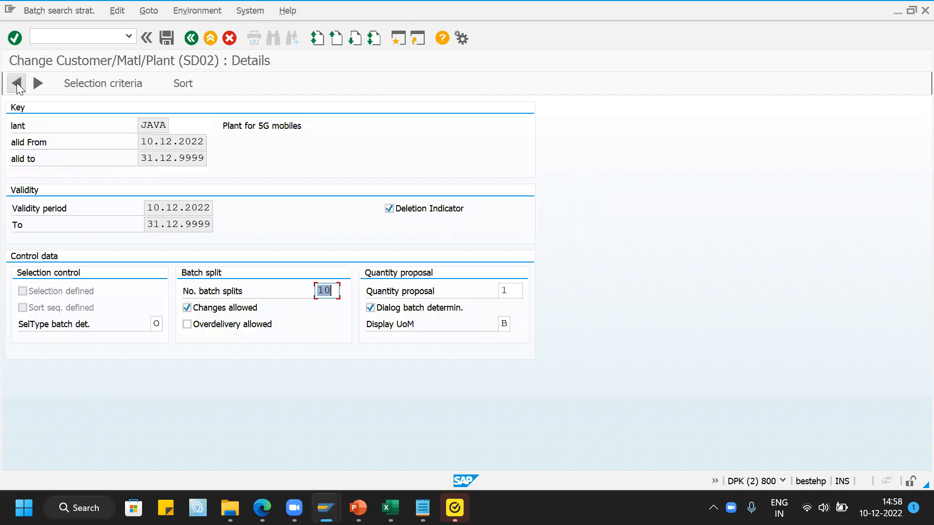
pyautogui.click(390, 209)
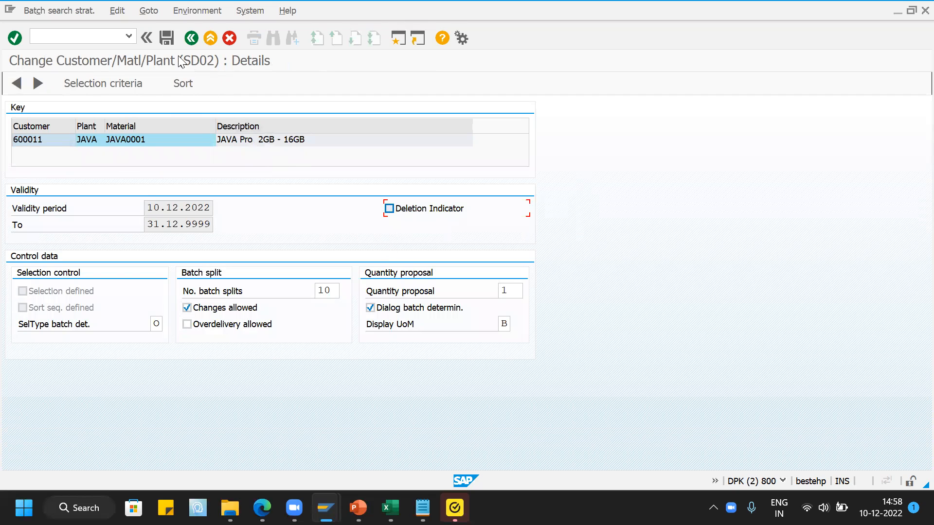
pyautogui.click(167, 37)
# - Return to the sales order session, discard the draft order and start a new one with VA01
pyautogui.moveTo(326, 508)
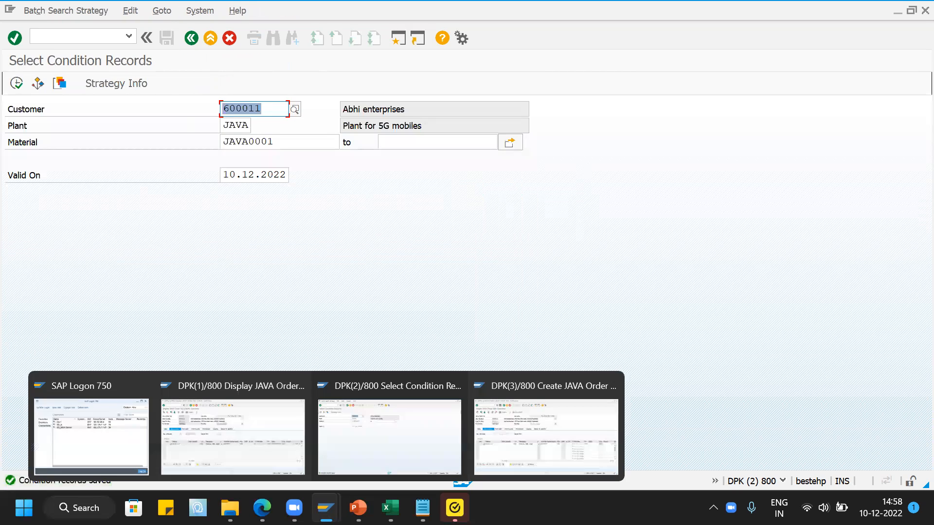
pyautogui.click(573, 432)
pyautogui.click(88, 37)
pyautogui.write('/NVA01')
pyautogui.press('Return')
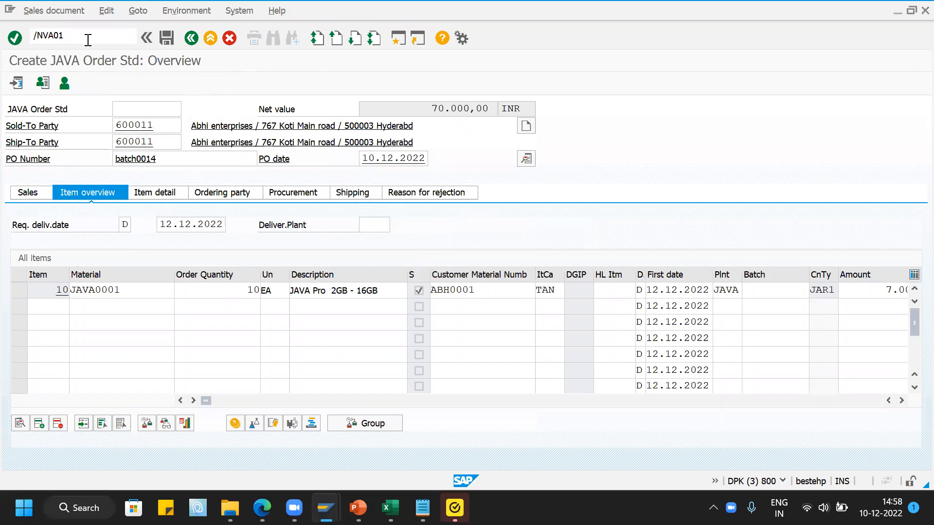
pyautogui.press('Return')
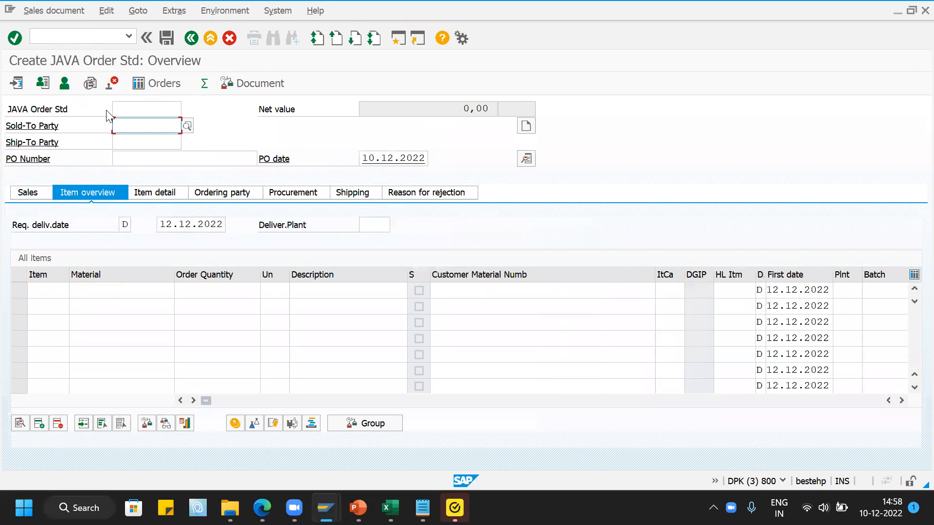
# - Fill in the new order's sold-to party with the customer number and enter the PO number
pyautogui.click(148, 140)
pyautogui.click(115, 158)
pyautogui.click(132, 173)
# - Add an item for material JAVA0001 with quantity 10 EA to run batch determination, and accept the credit limit information
pyautogui.click(107, 292)
pyautogui.click(127, 84)
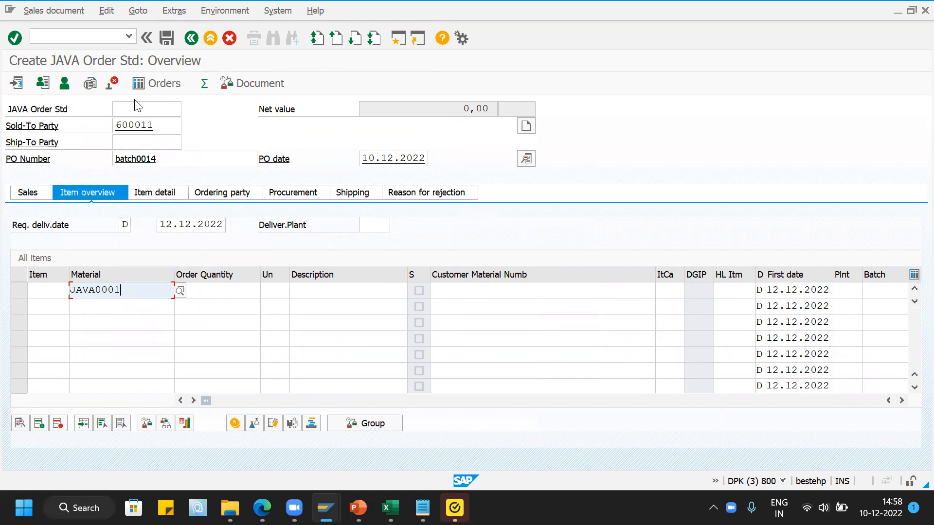
pyautogui.click(213, 291)
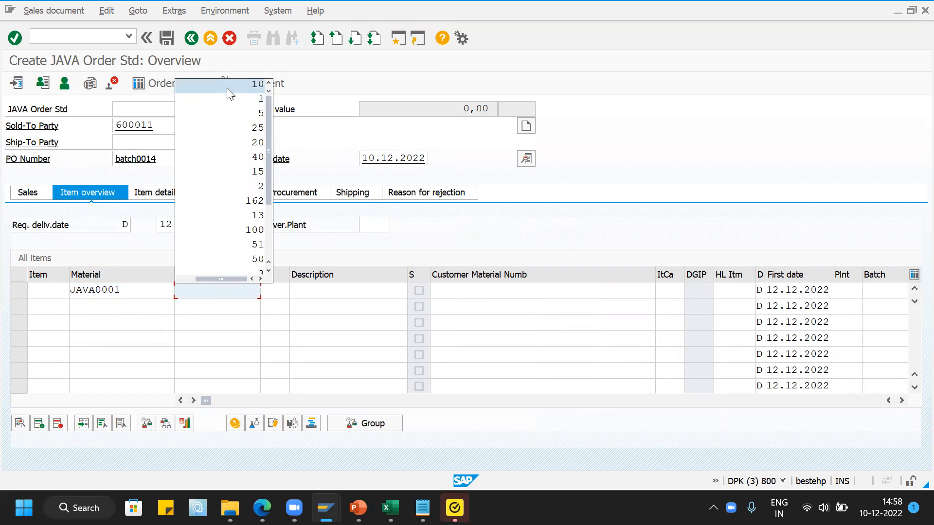
pyautogui.click(227, 87)
pyautogui.click(271, 291)
pyautogui.write('EA')
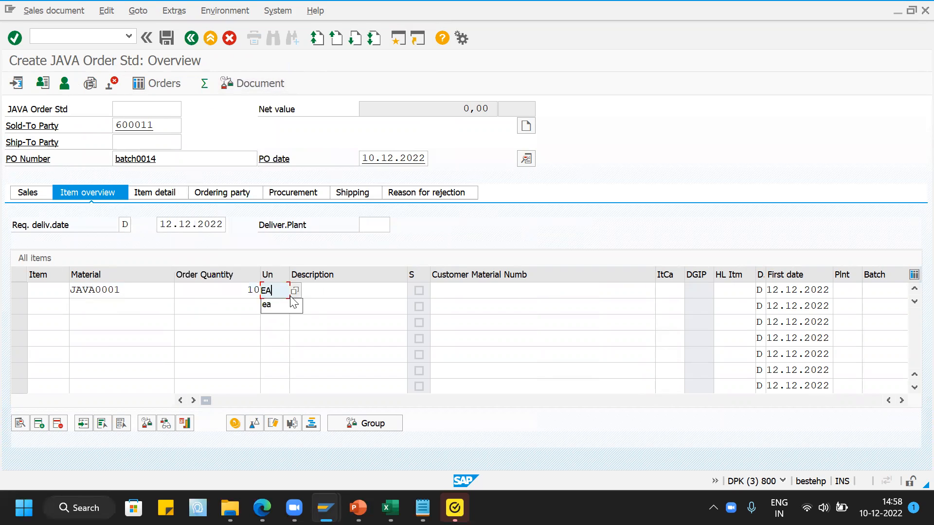
pyautogui.press('Tab')
pyautogui.press('Return')
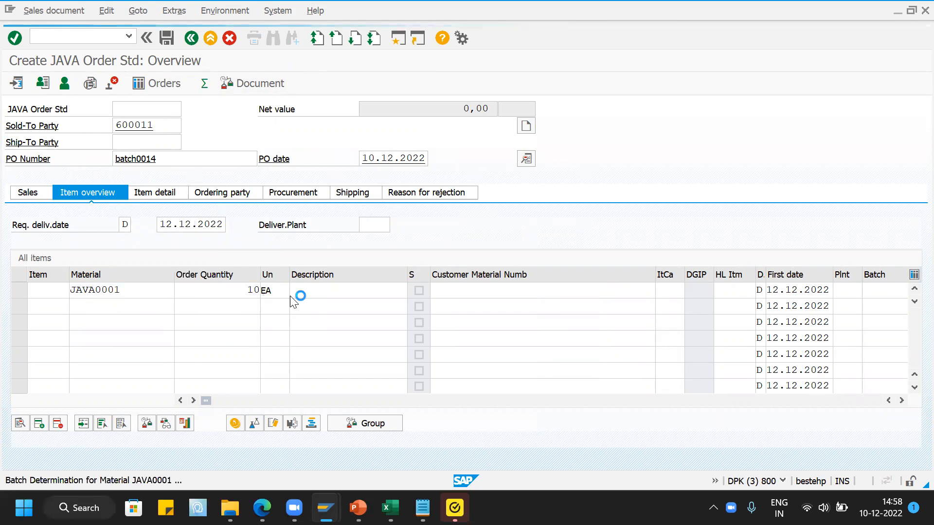
pyautogui.click(422, 425)
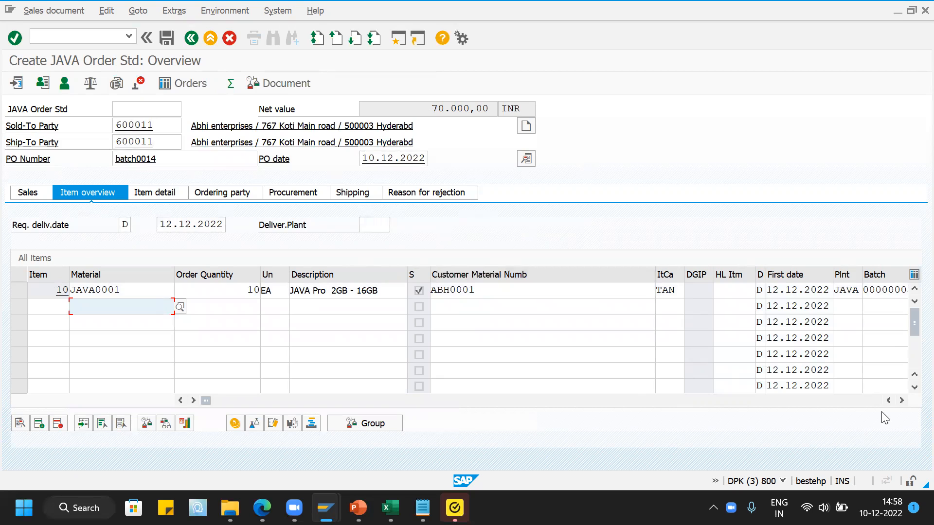
# - Narrow the customer material and material columns and examine the batch assigned to the JAVA0001 item
pyautogui.moveTo(653, 275); pyautogui.dragTo(537, 275)
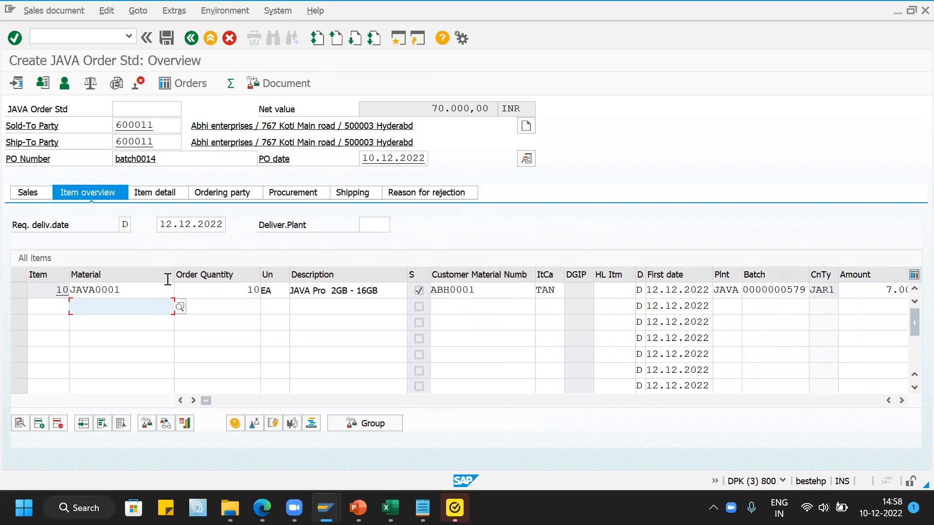
pyautogui.moveTo(165, 276); pyautogui.dragTo(137, 275)
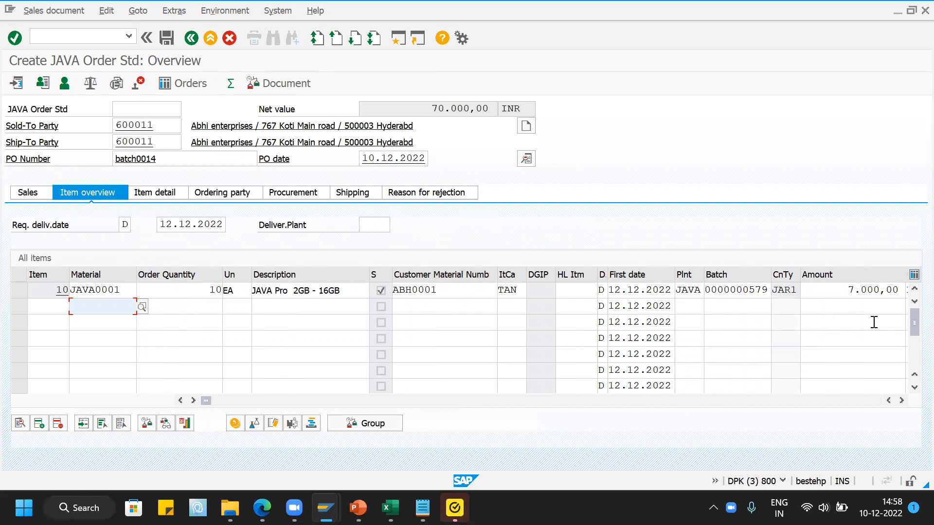
pyautogui.click(750, 291)
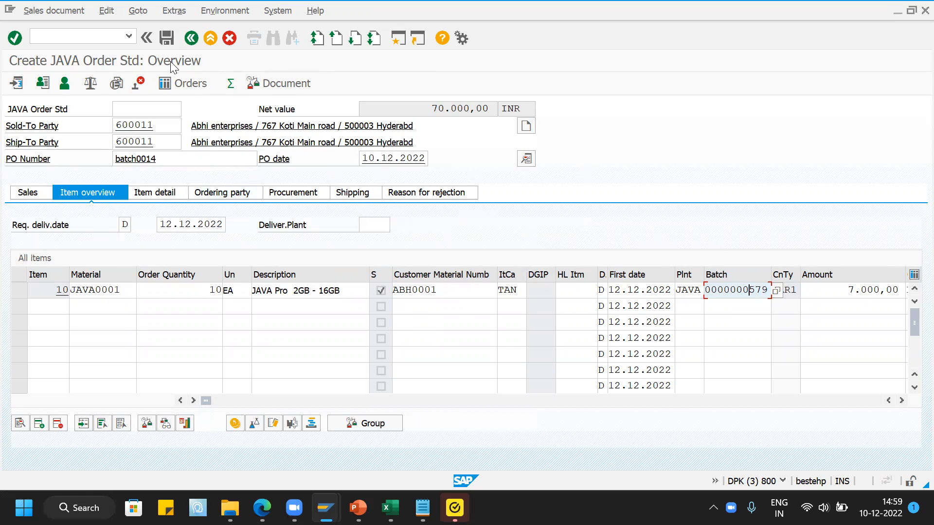
# - Save the JAVA standard order and accept the credit limit information
pyautogui.click(165, 37)
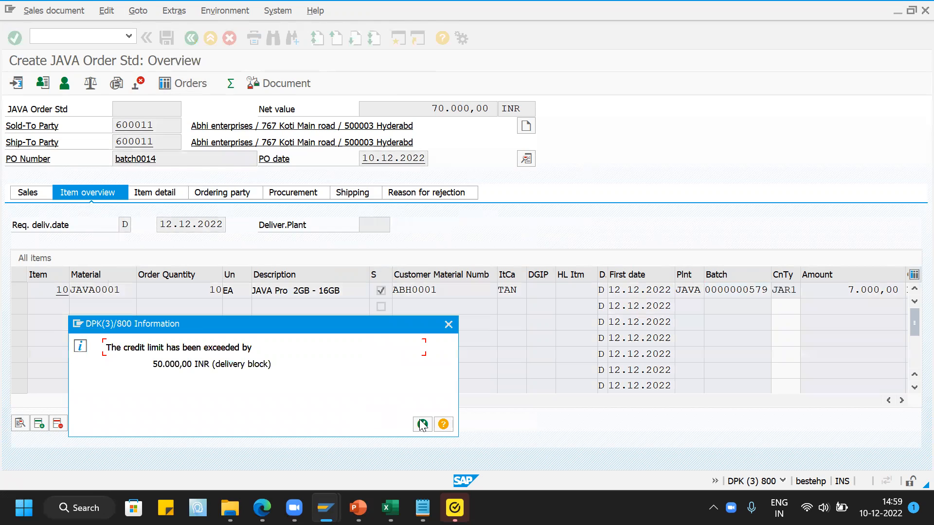
pyautogui.moveTo(199, 319); pyautogui.dragTo(204, 308)
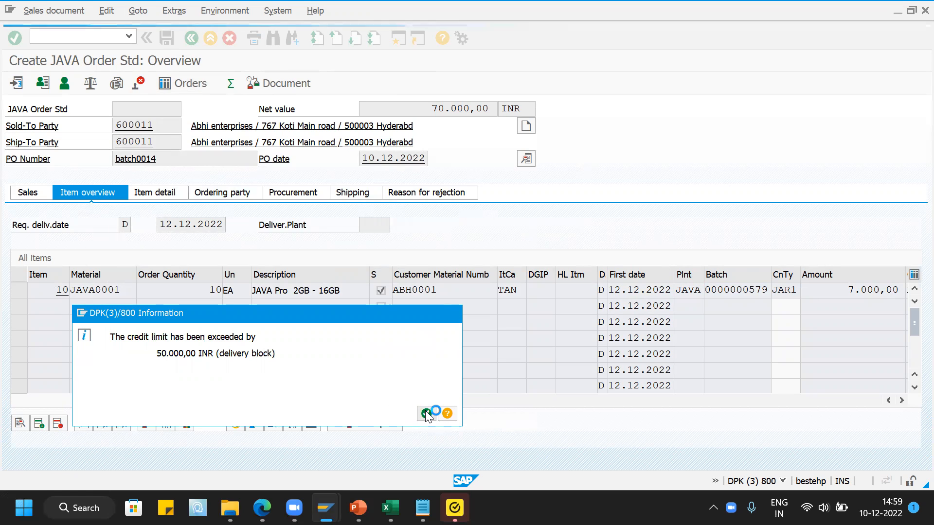
pyautogui.click(426, 414)
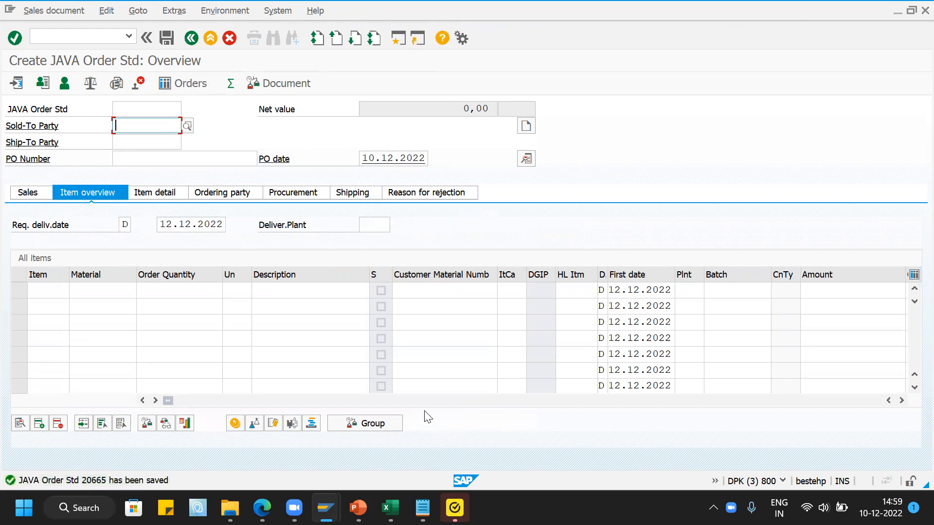
# - Display the saved JAVA standard order, narrow the customer material column and examine the batch assigned to the JAVA0001 item
pyautogui.click(54, 10)
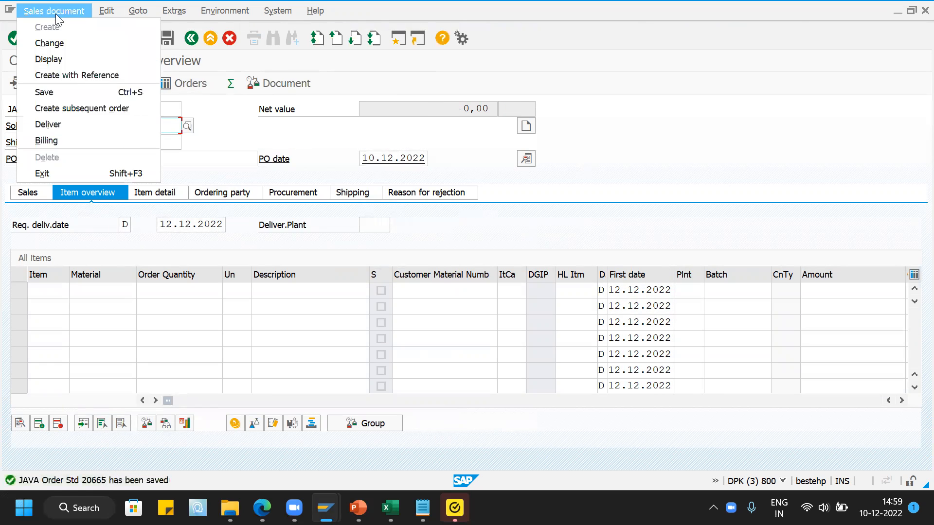
pyautogui.click(61, 59)
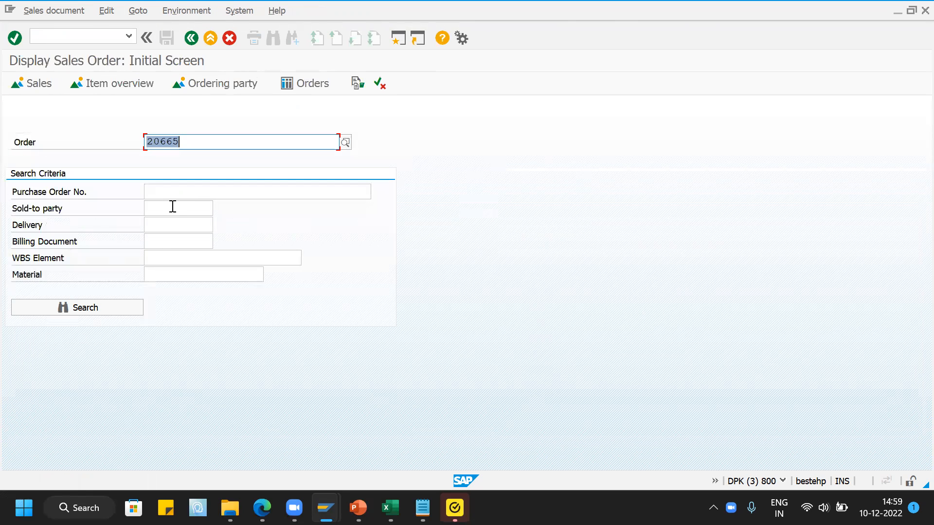
pyautogui.press('Return')
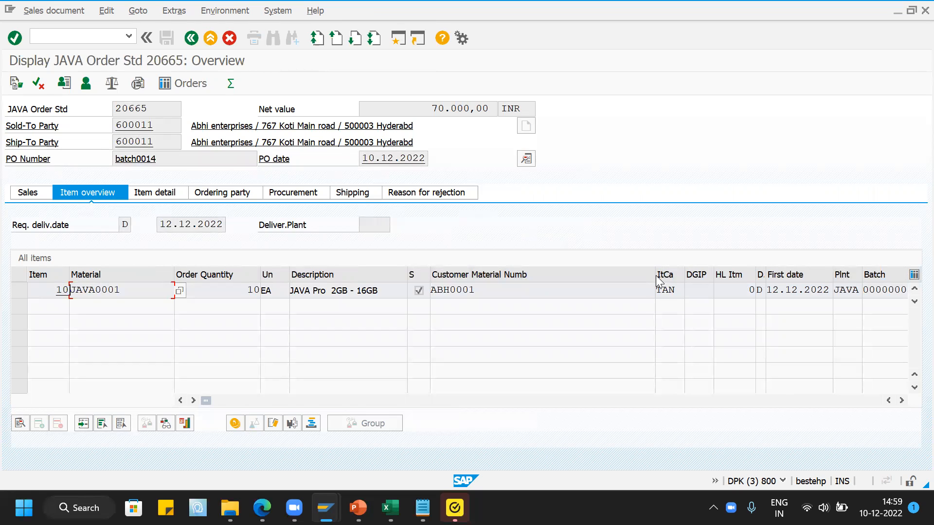
pyautogui.moveTo(655, 274); pyautogui.dragTo(535, 277)
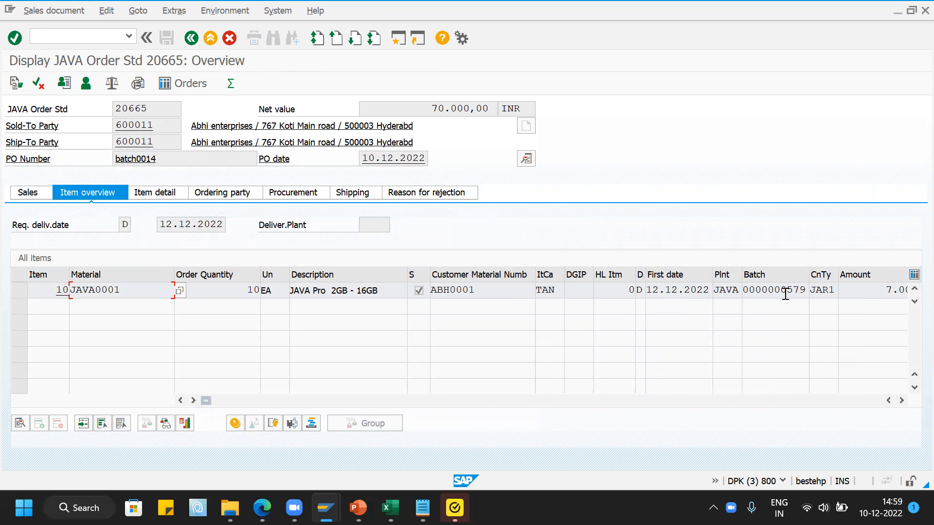
pyautogui.moveTo(746, 290); pyautogui.dragTo(805, 291)
pyautogui.click(806, 291)
# - Switch to the session with the SD02 condition records and leave it with /n for the SAP Easy Access menu
pyautogui.click(326, 507)
pyautogui.click(365, 447)
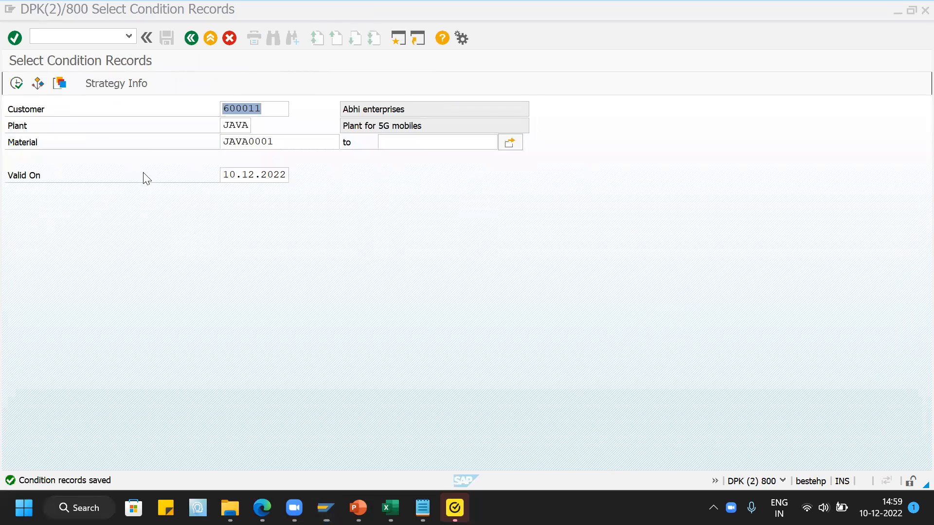
pyautogui.click(190, 39)
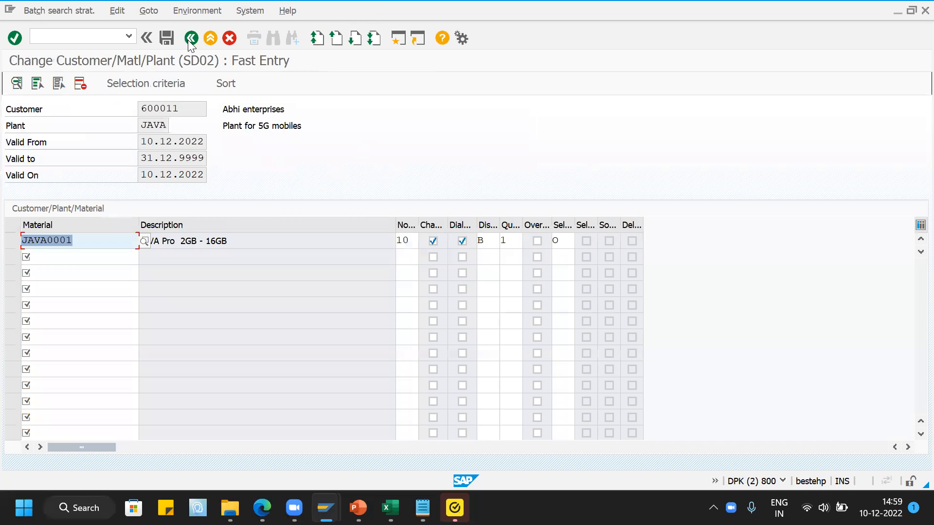
pyautogui.click(191, 39)
pyautogui.click(190, 39)
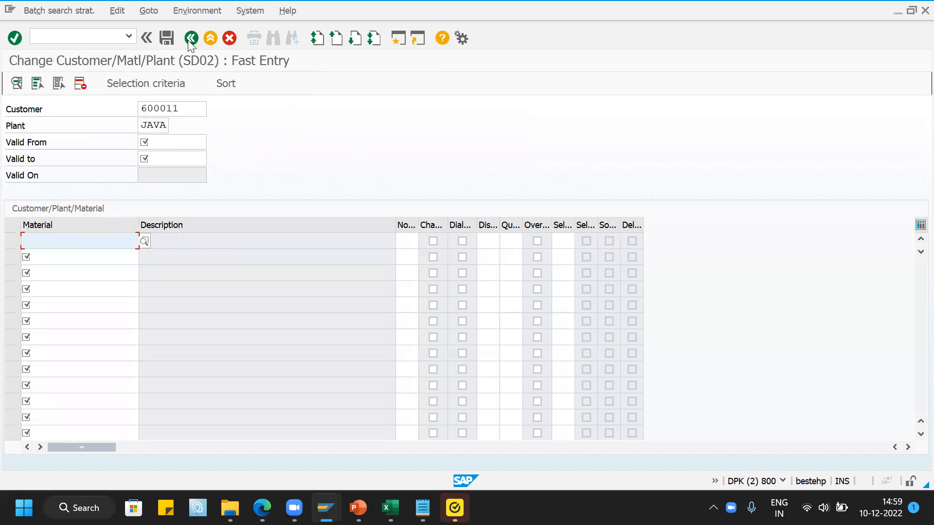
pyautogui.click(191, 39)
pyautogui.click(111, 34)
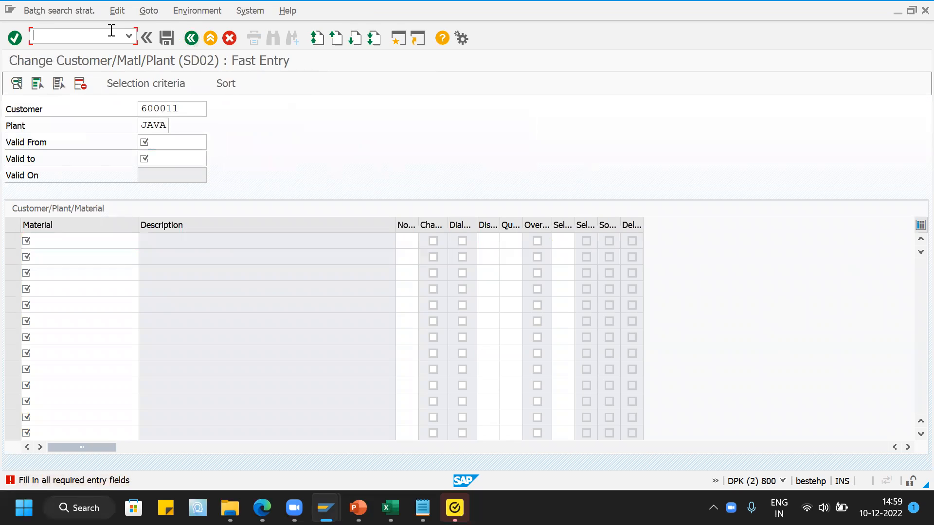
pyautogui.write('/n')
pyautogui.press('Return')
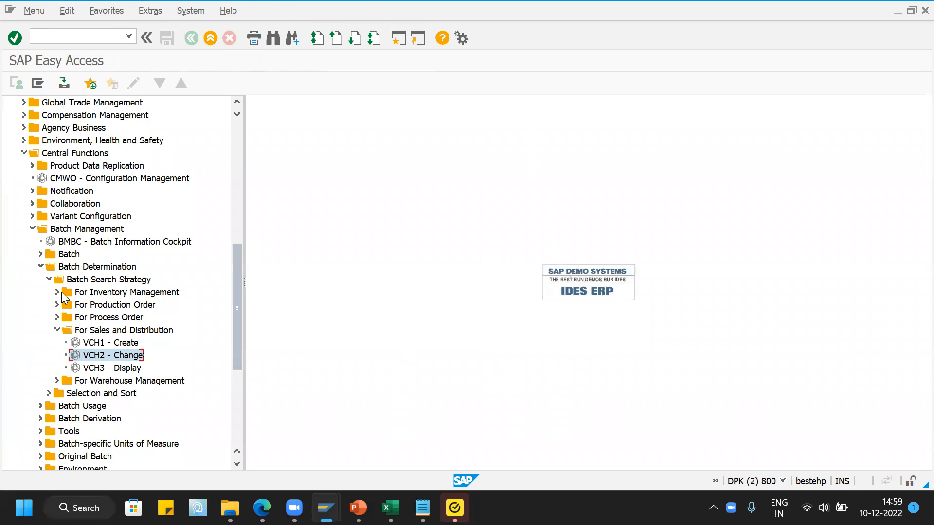
pyautogui.doubleClick(50, 244)
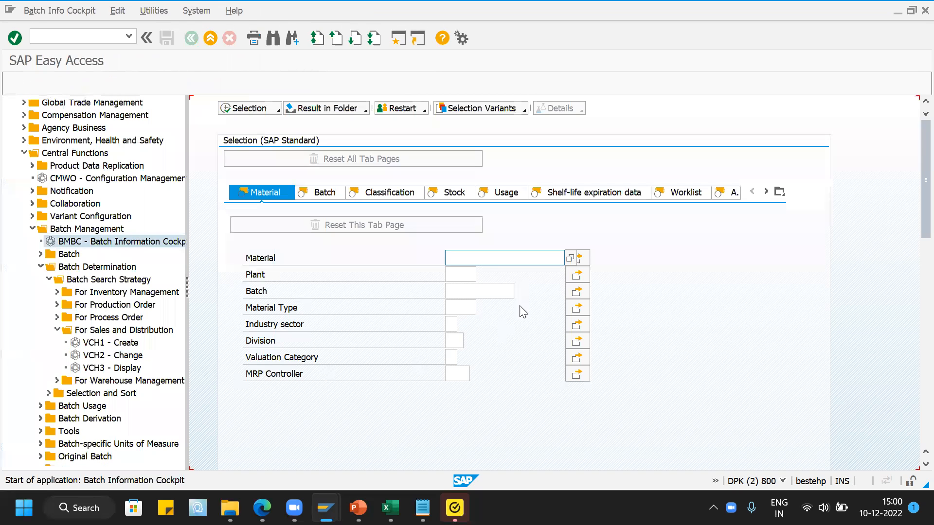
pyautogui.click(469, 263)
pyautogui.click(479, 271)
pyautogui.click(464, 274)
pyautogui.click(470, 292)
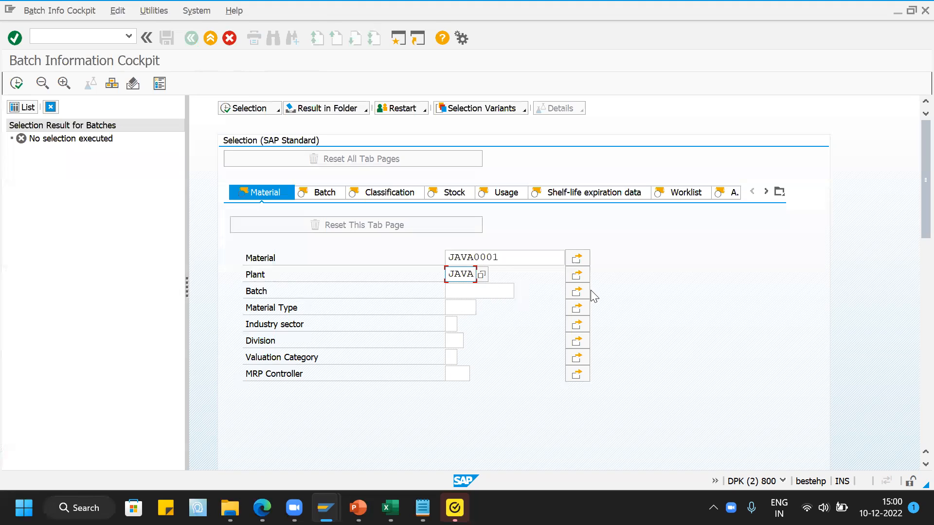
pyautogui.press('Return')
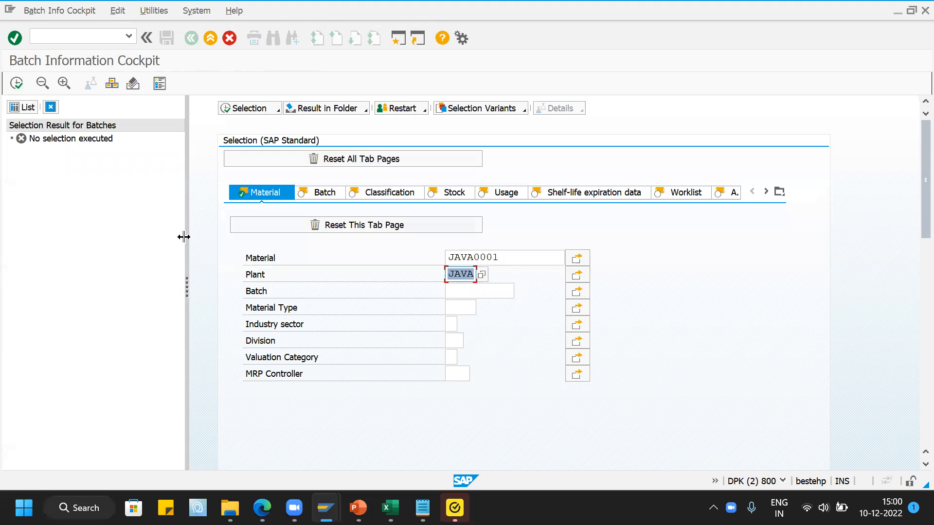
pyautogui.click(17, 85)
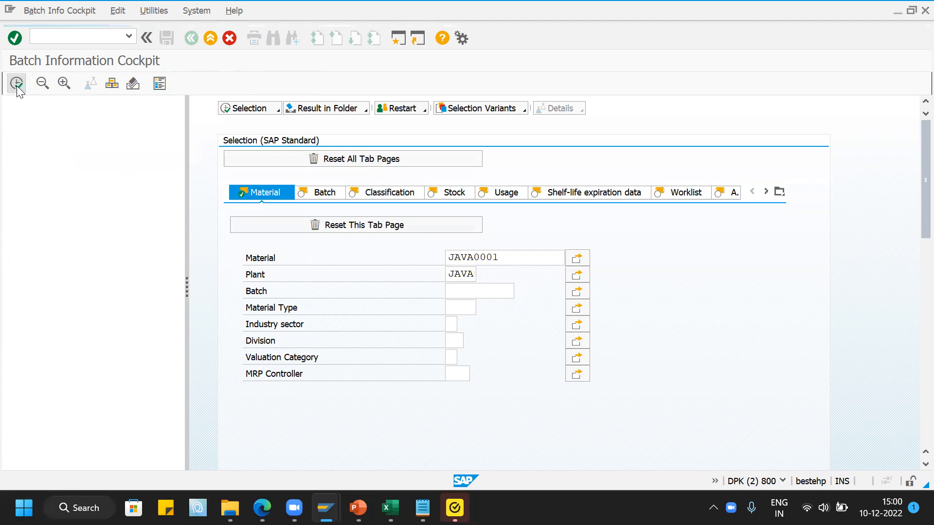
pyautogui.click(19, 151)
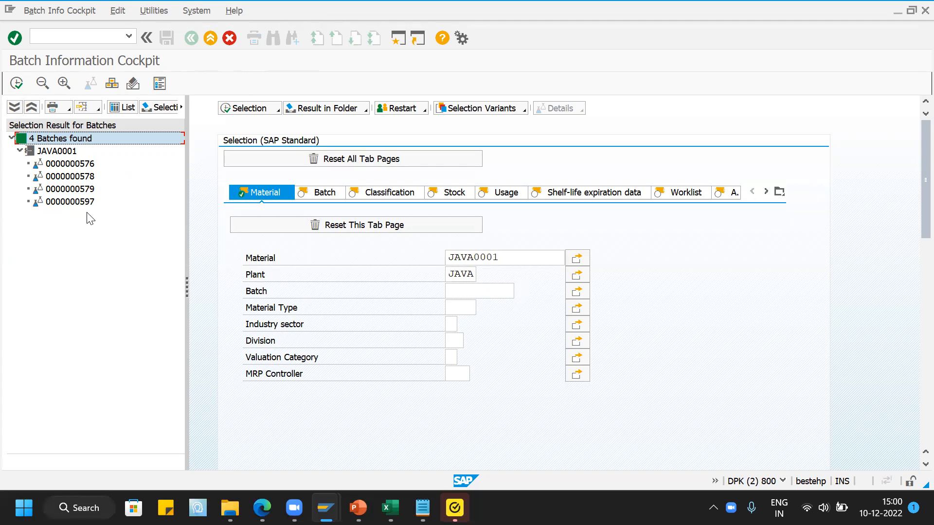
pyautogui.click(59, 205)
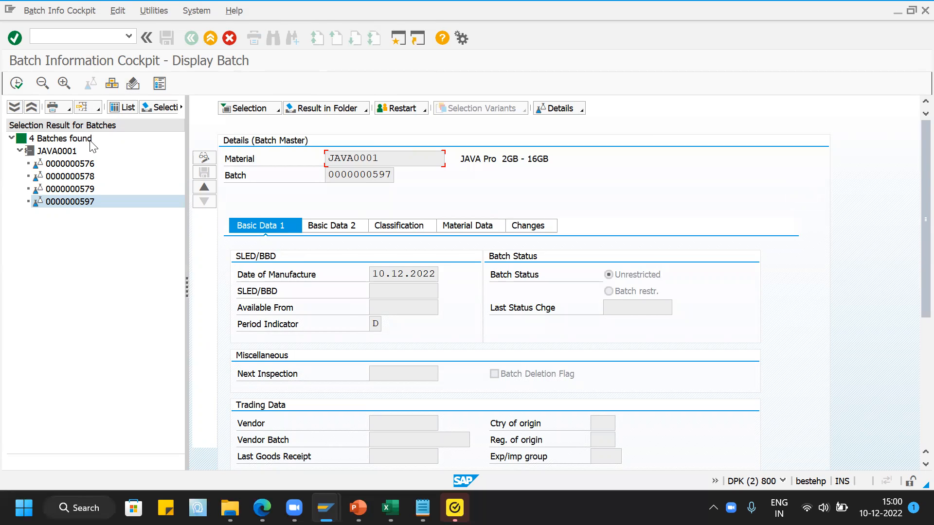
# - Open General Table Display (SE16N) in a new session, consult the table list in the PowerPoint slides, and load table MCH1
pyautogui.write('/OSE16N')
pyautogui.press('Return')
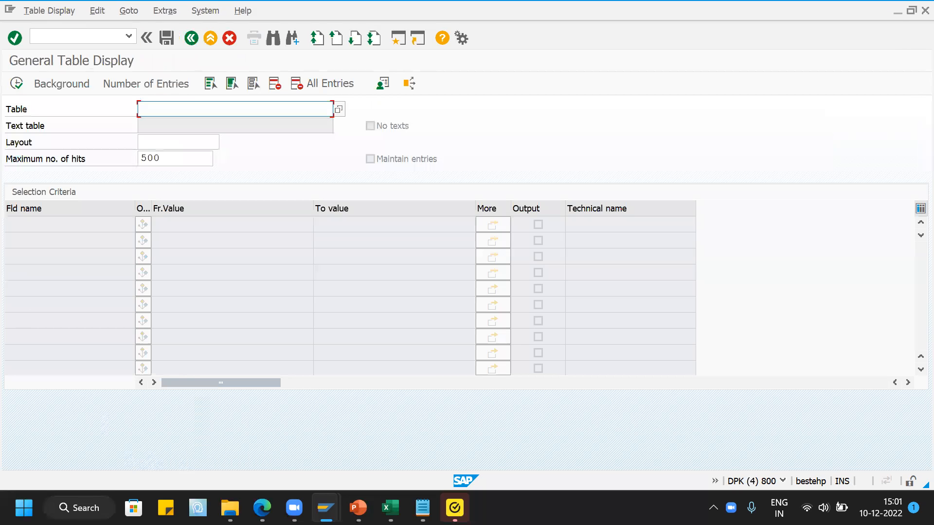
pyautogui.click(358, 508)
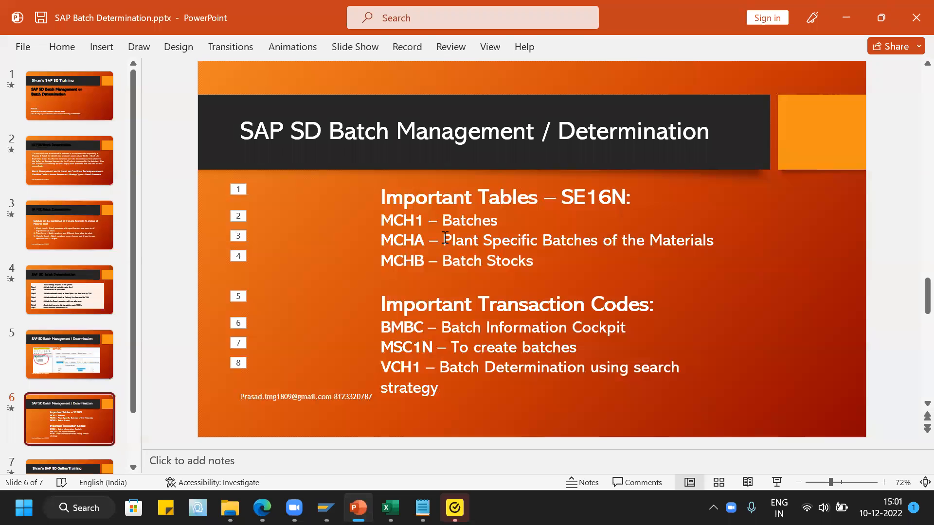
pyautogui.hotkey('alt', 'Tab')
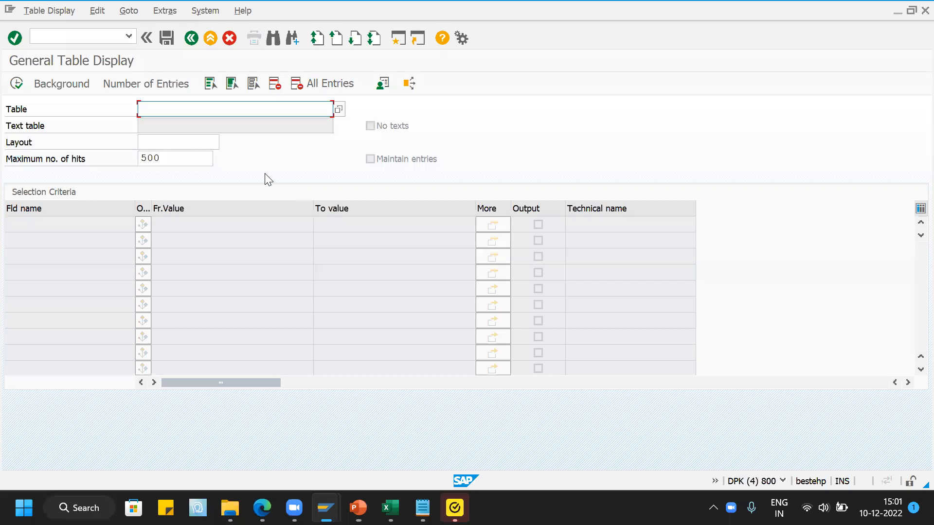
pyautogui.write('MCH1')
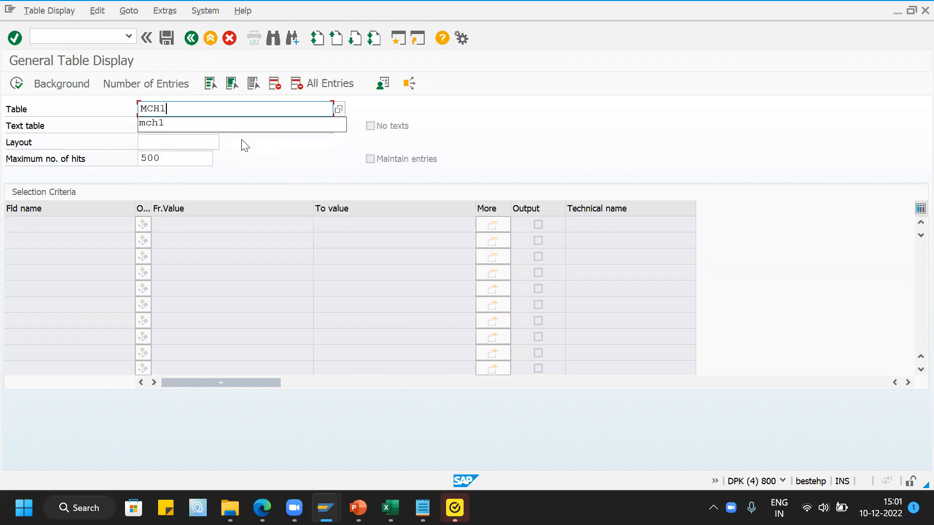
pyautogui.press('Return')
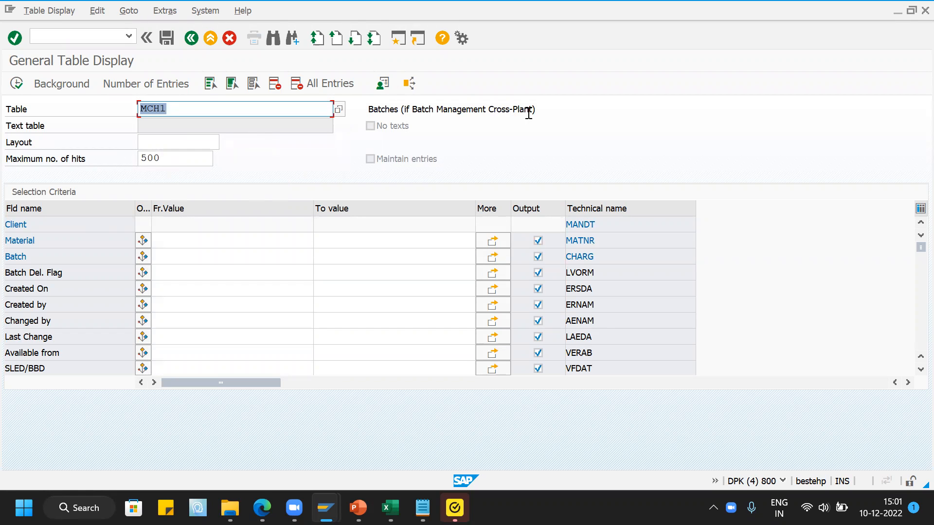
# - Restrict the MCH1 selection to material java0001, review the other selection fields and list the matching batch entries
pyautogui.click(177, 235)
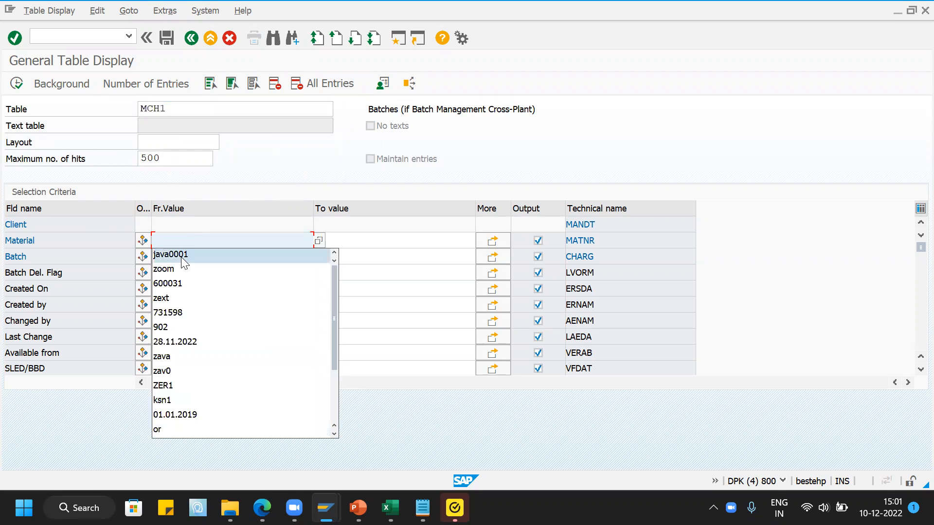
pyautogui.click(182, 257)
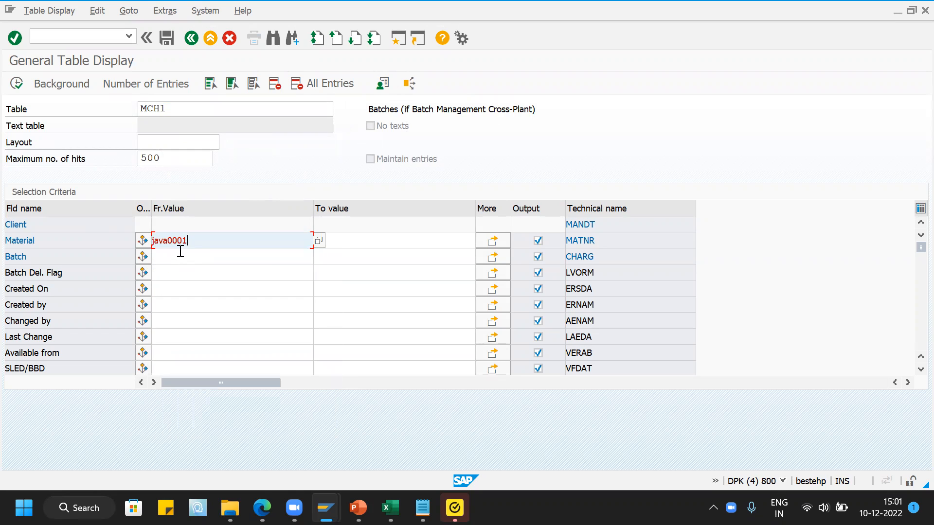
pyautogui.click(598, 257)
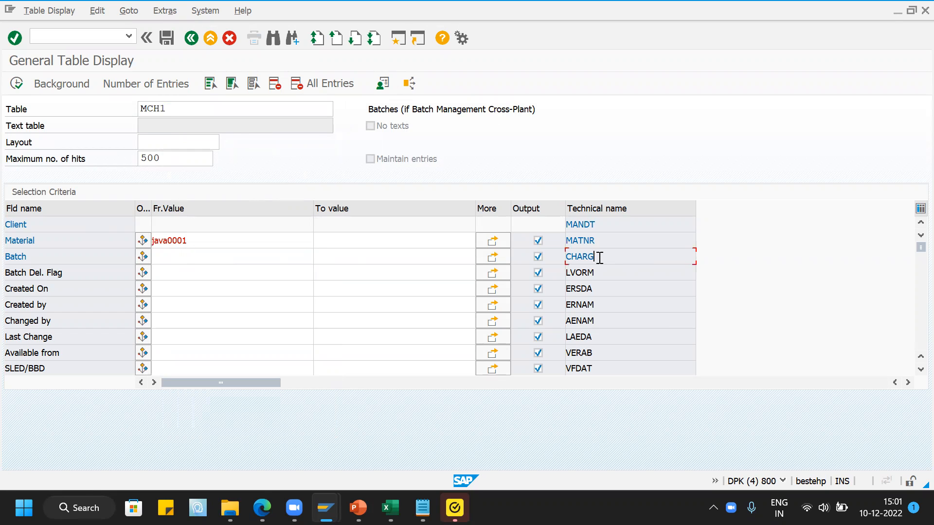
pyautogui.click(206, 289)
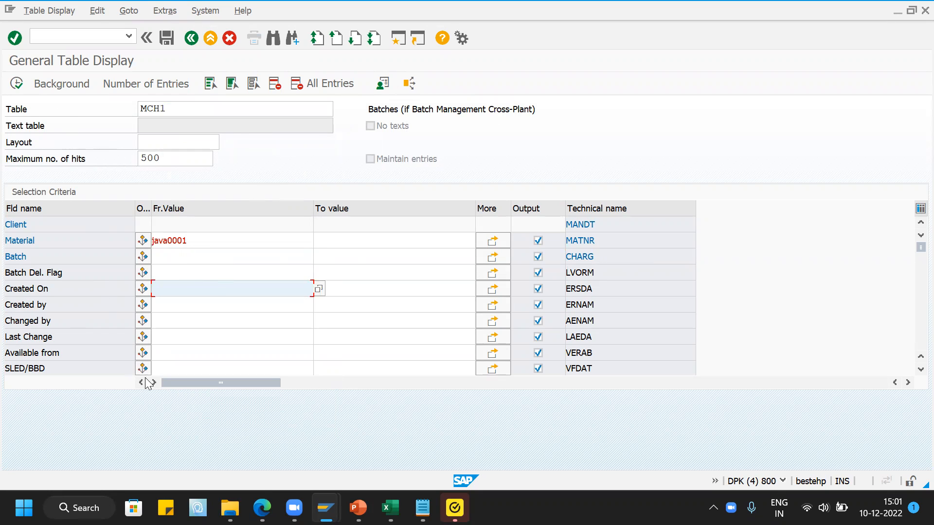
pyautogui.click(199, 369)
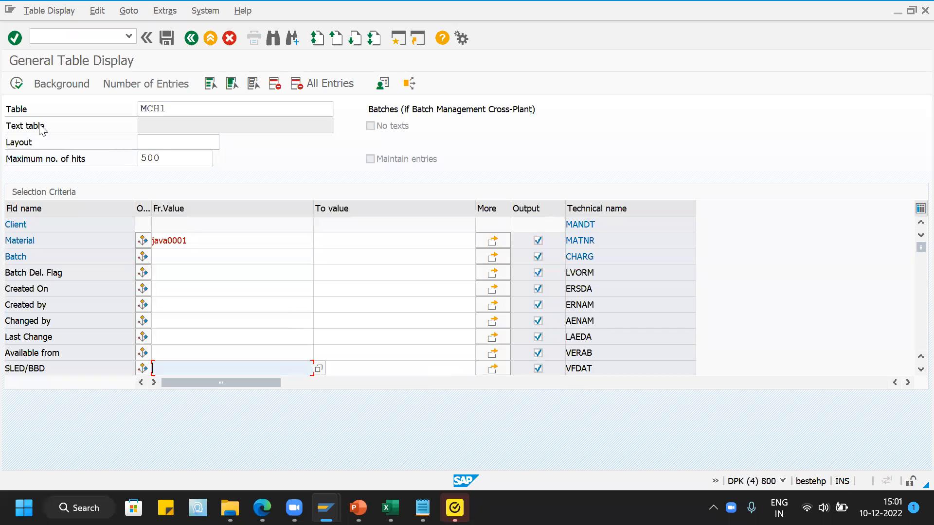
pyautogui.click(16, 83)
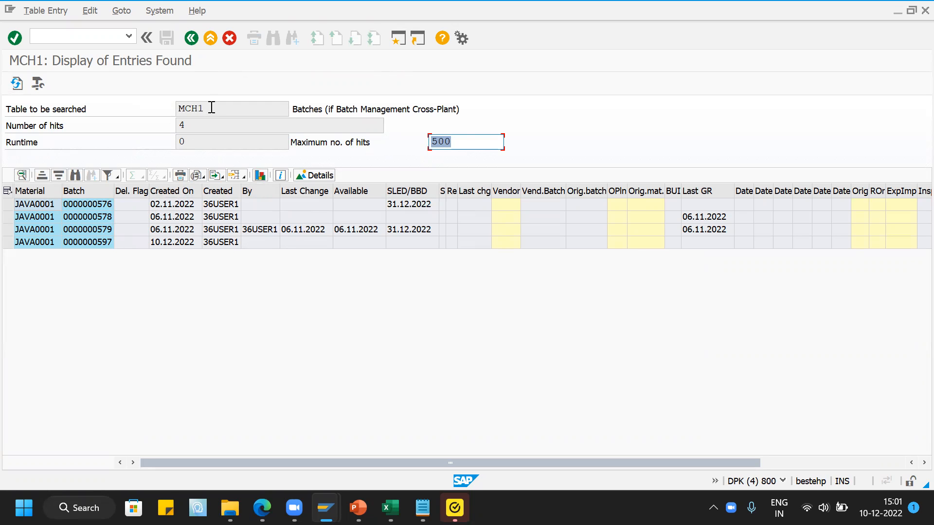
# - Return to the table selection, load table MCHA instead and list its entries for material java0001
pyautogui.click(191, 38)
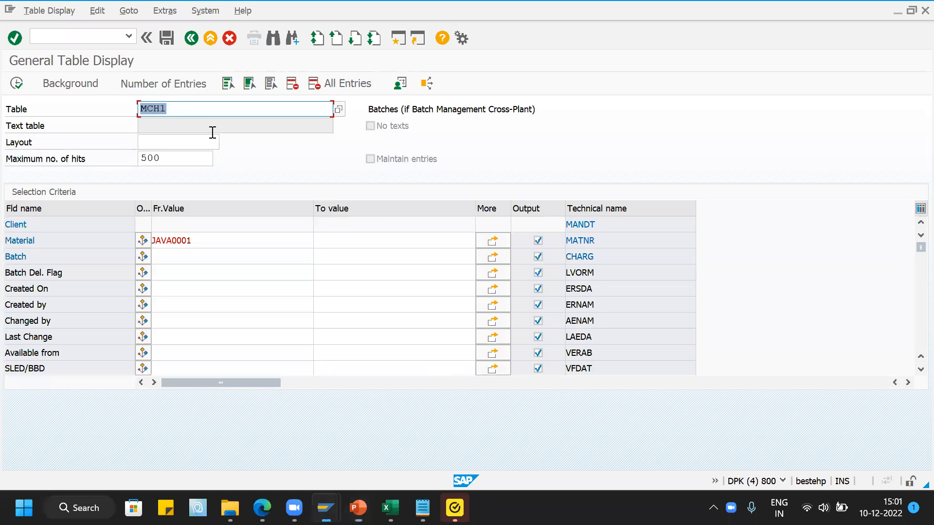
pyautogui.click(186, 108)
pyautogui.press('BackSpace')
pyautogui.write('A')
pyautogui.press('Return')
pyautogui.press('Return')
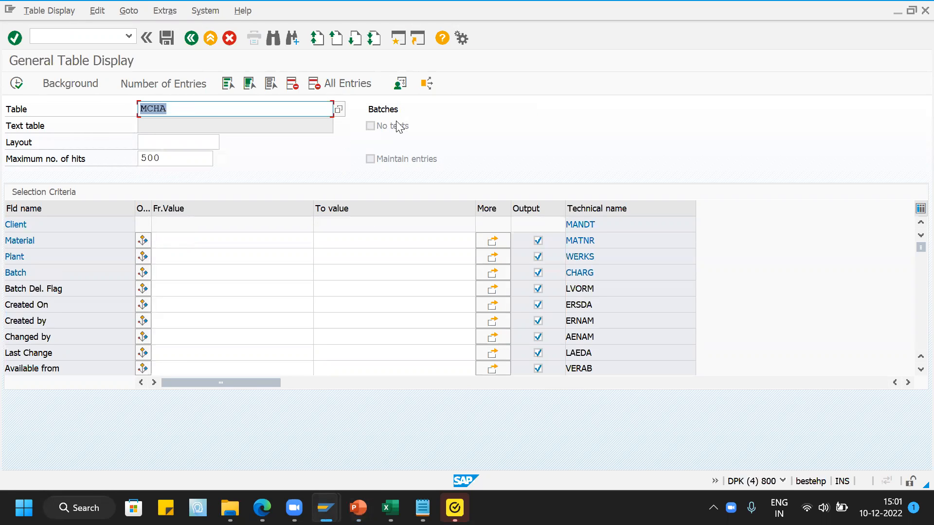
pyautogui.click(187, 245)
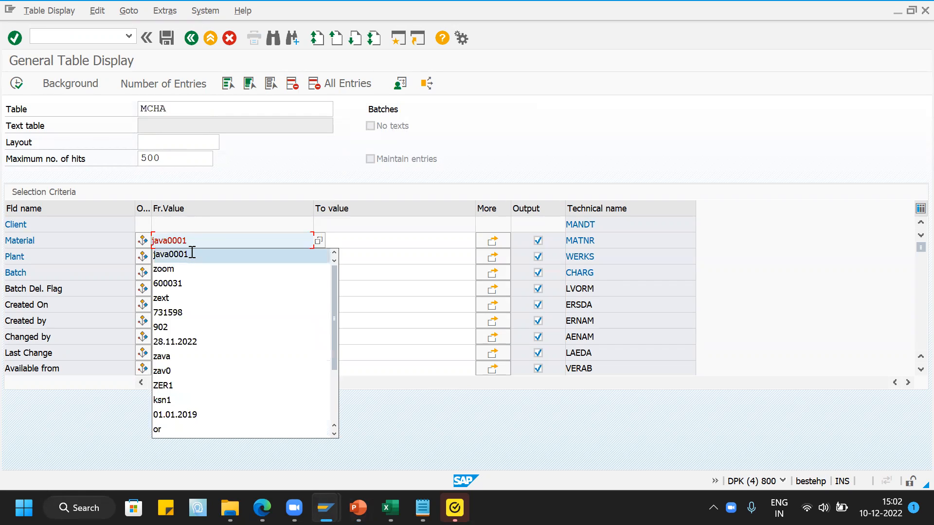
pyautogui.click(191, 253)
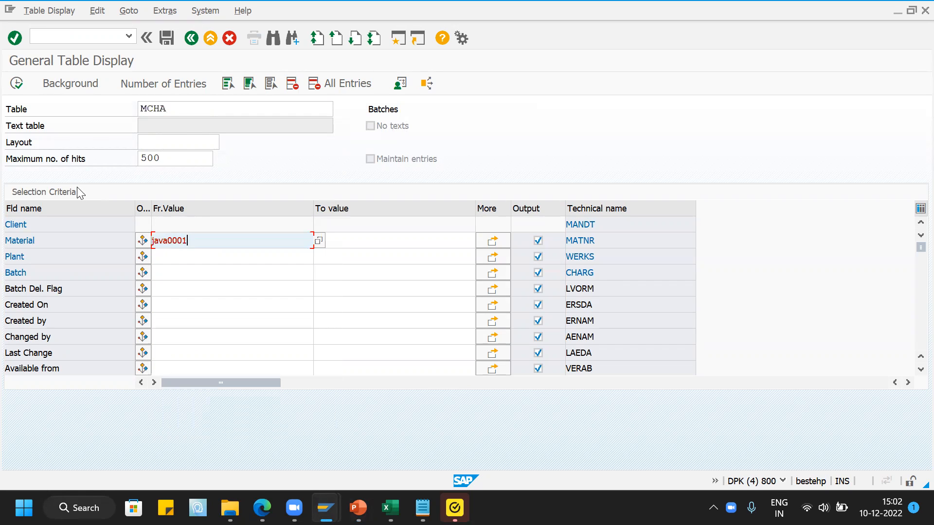
pyautogui.click(17, 84)
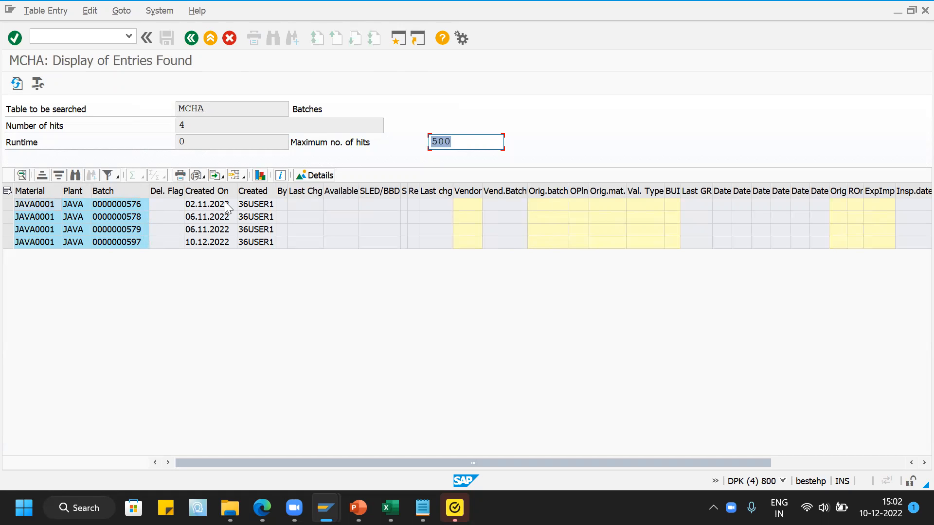
# - Return to the table selection, load table MCHB instead and list its batch stock entries for material java0001
pyautogui.hotkey('alt', 'Tab')
pyautogui.hotkey('alt', 'Tab')
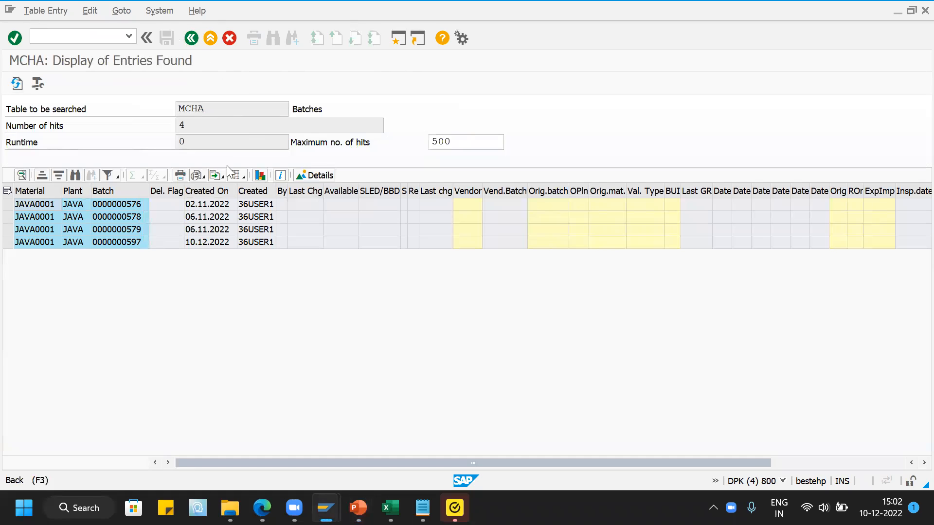
pyautogui.press('F3')
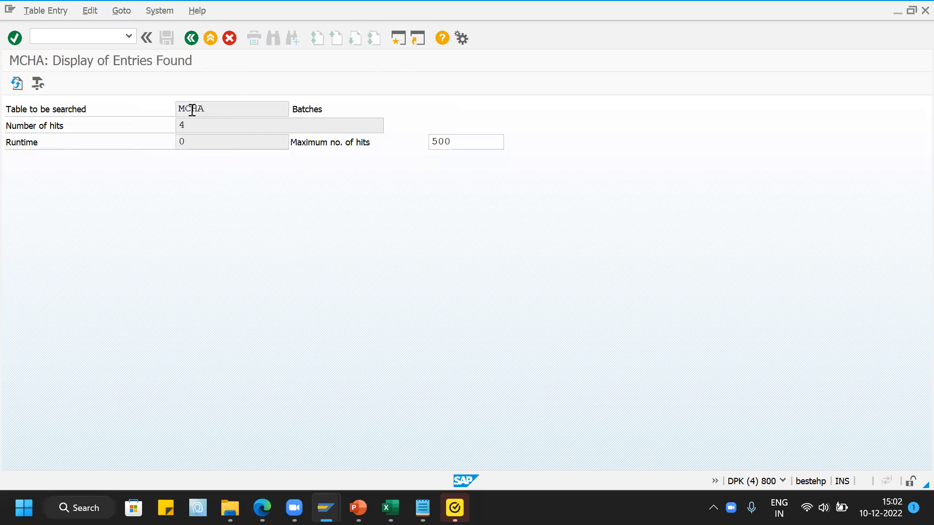
pyautogui.press('BackSpace')
pyautogui.write('B')
pyautogui.press('Return')
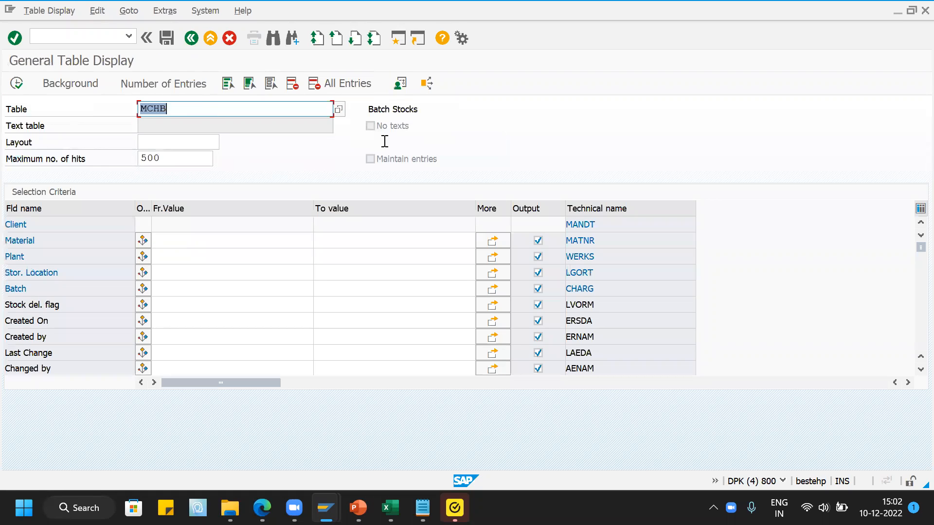
pyautogui.click(175, 240)
pyautogui.click(184, 262)
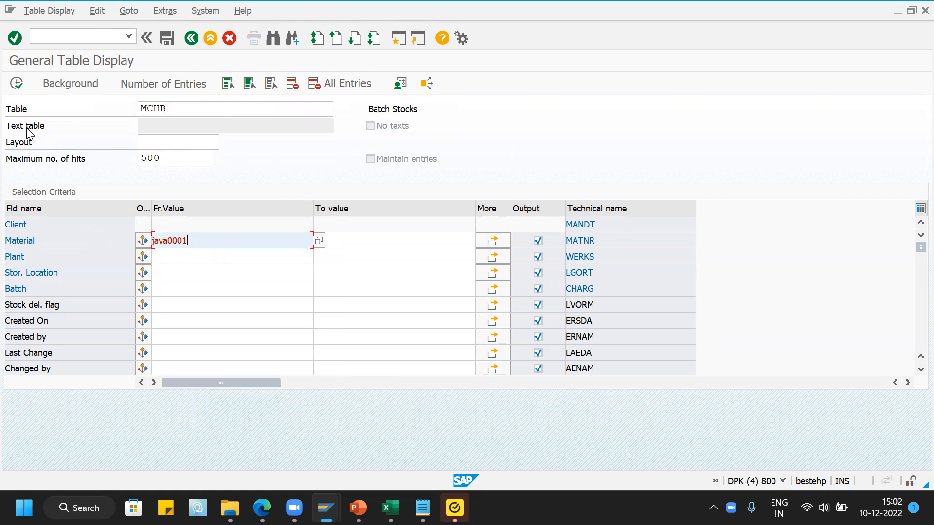
pyautogui.click(16, 85)
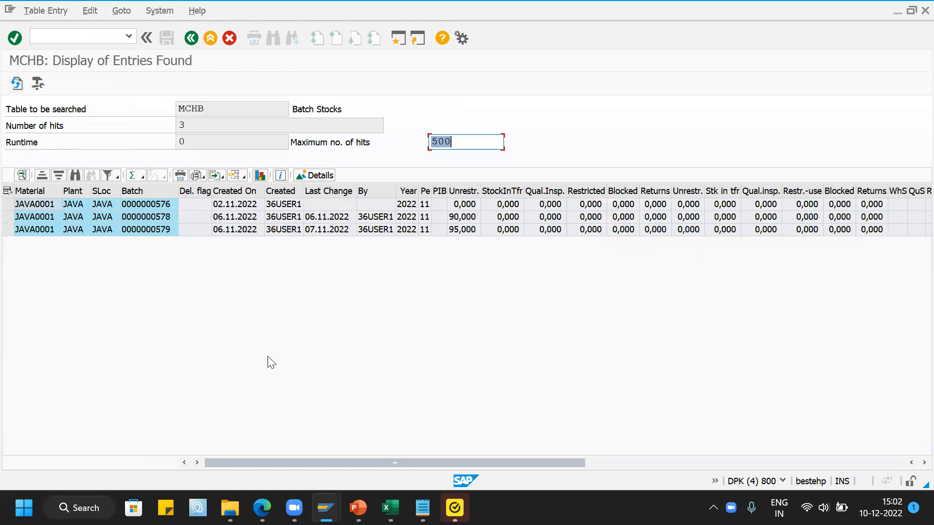
pyautogui.click(457, 190)
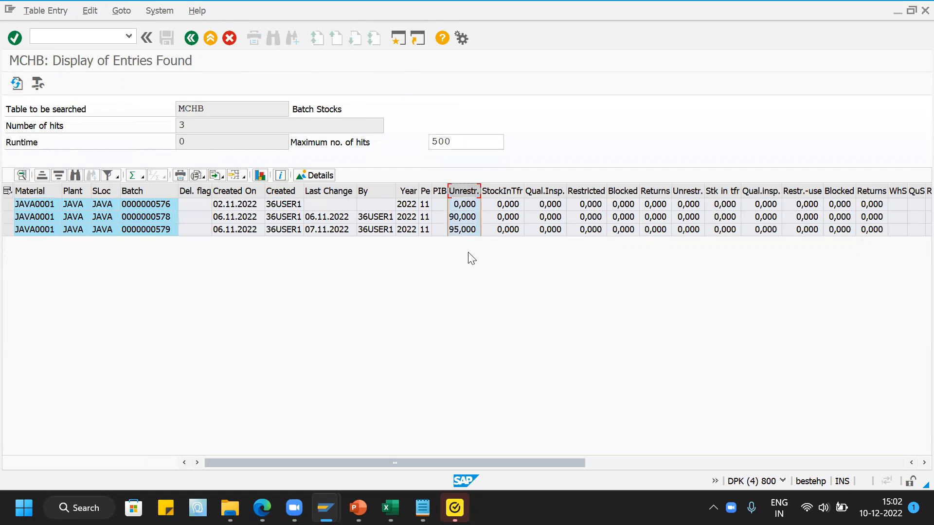
pyautogui.click(160, 220)
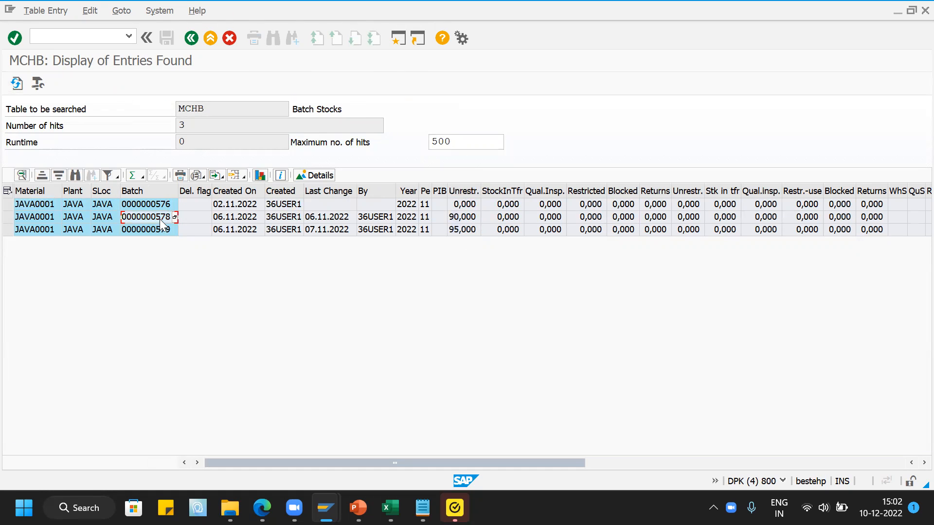
pyautogui.click(470, 216)
pyautogui.click(158, 230)
# - Copy the material number from the Batch Information Cockpit session and open Enter Other Goods Receipts (MB1C) in a new session
pyautogui.moveTo(325, 508)
pyautogui.click(361, 428)
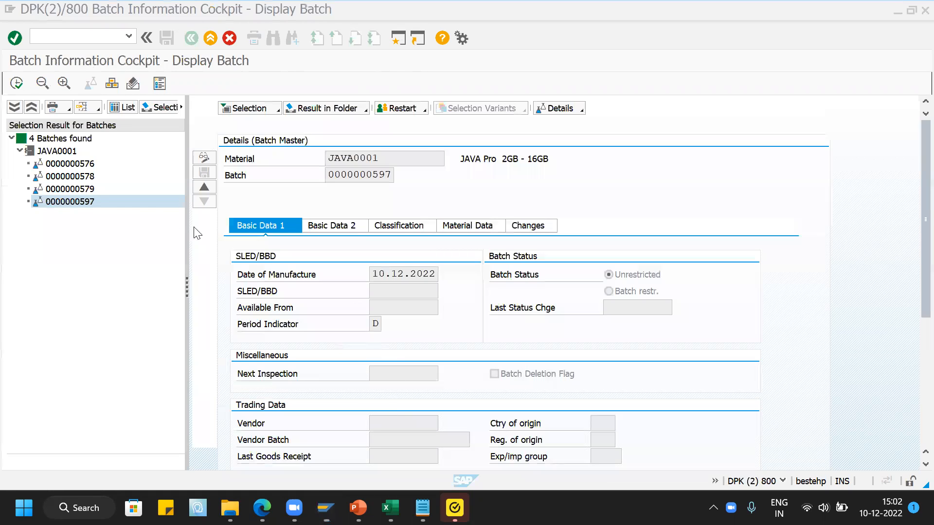
pyautogui.moveTo(387, 158); pyautogui.dragTo(329, 161)
pyautogui.click(80, 38)
pyautogui.write('/OB')
pyautogui.press('BackSpace')
pyautogui.write('MB51')
pyautogui.press('Return')
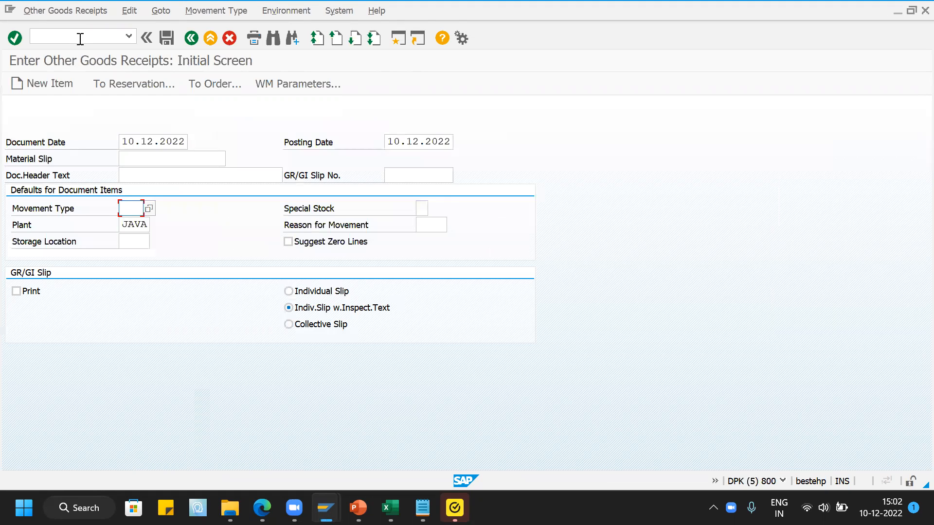
# - Set the goods receipt defaults to movement type 561 and storage location JAVA, and submit the initial screen
pyautogui.write('561')
pyautogui.press('Tab')
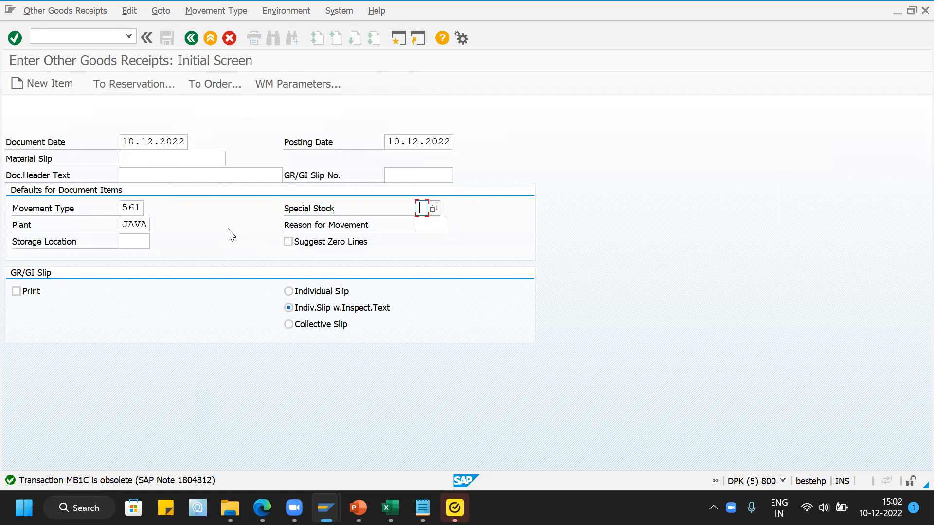
pyautogui.click(126, 240)
pyautogui.write('HA')
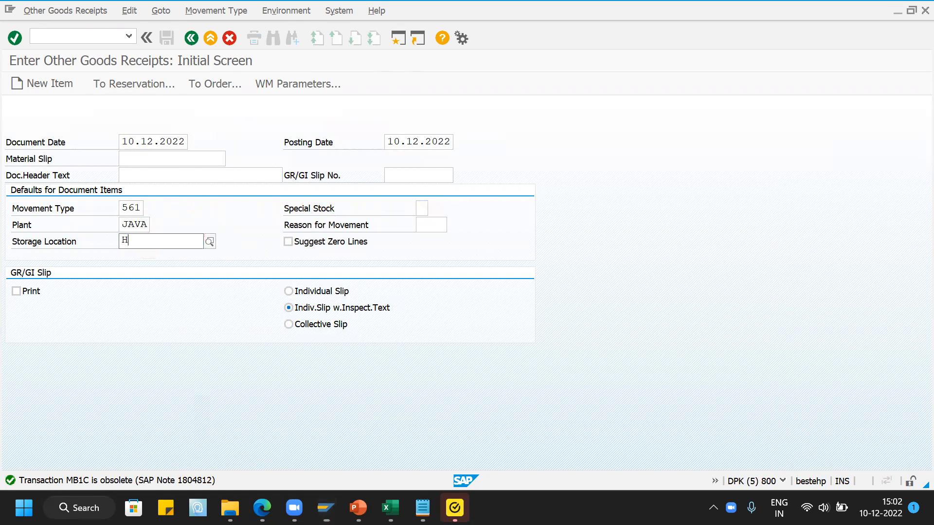
pyautogui.press('BackSpace')
pyautogui.press('BackSpace')
pyautogui.write('JAVA')
pyautogui.press('Return')
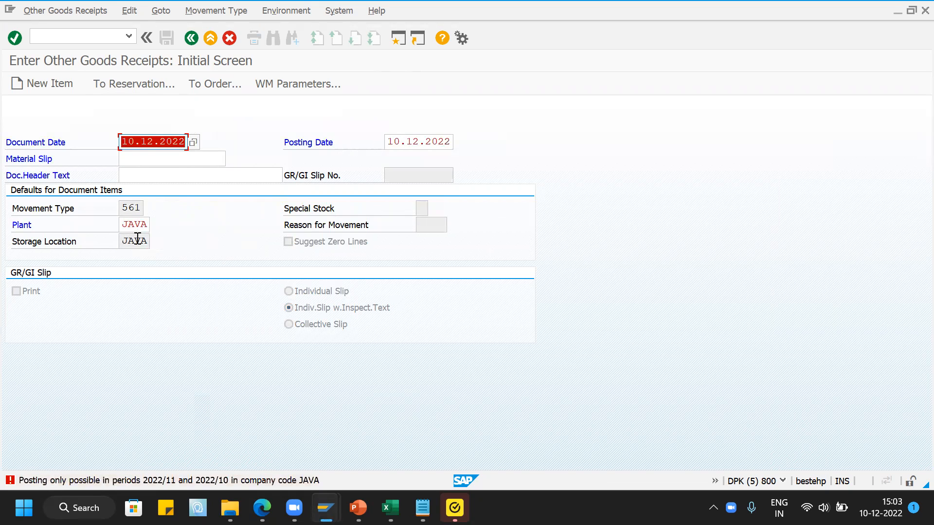
# - Set both the document date and the posting date to 10.10.2022 and proceed to the goods receipt items
pyautogui.moveTo(222, 498)
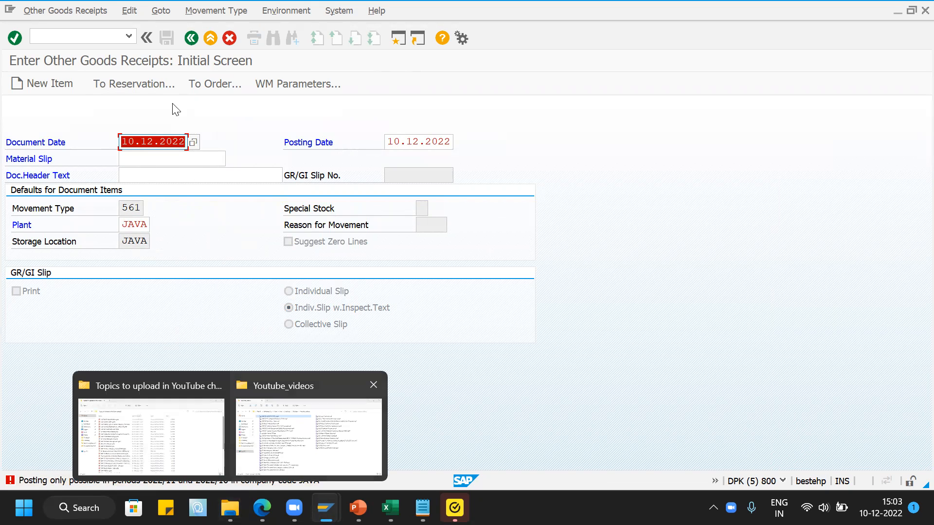
pyautogui.click(154, 141)
pyautogui.press('BackSpace')
pyautogui.write('0')
pyautogui.press('Tab')
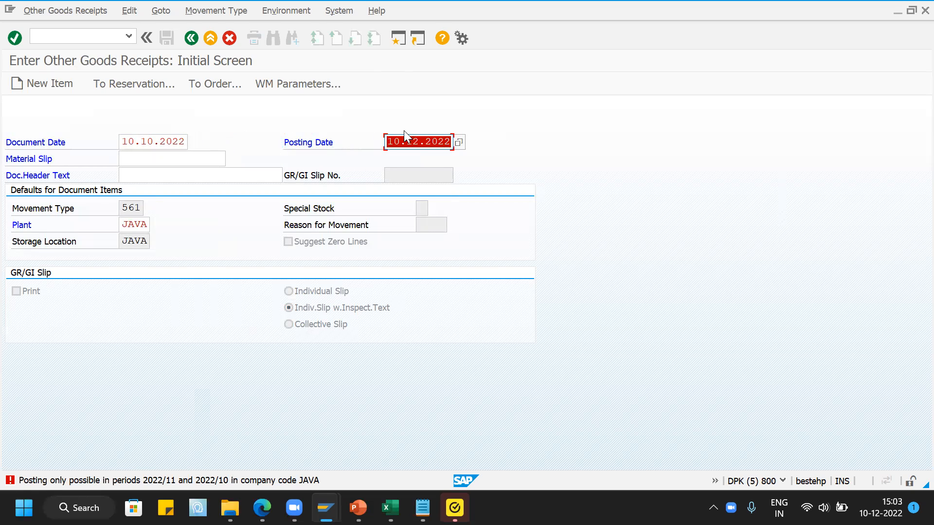
pyautogui.click(417, 141)
pyautogui.press('BackSpace')
pyautogui.write('0')
pyautogui.press('Return')
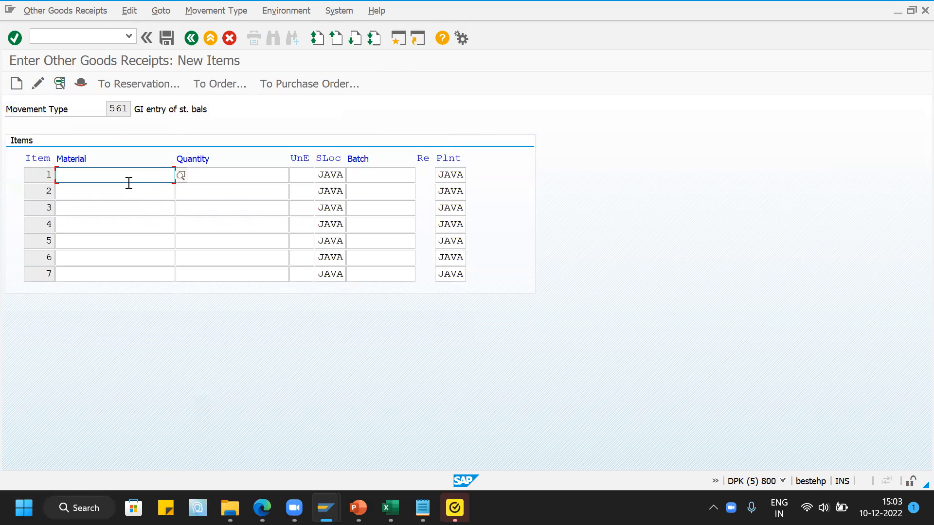
# - Enter material JAVA0001 with a quantity of 100 EA as the first goods receipt item
pyautogui.write('JAVA0001')
pyautogui.click(237, 175)
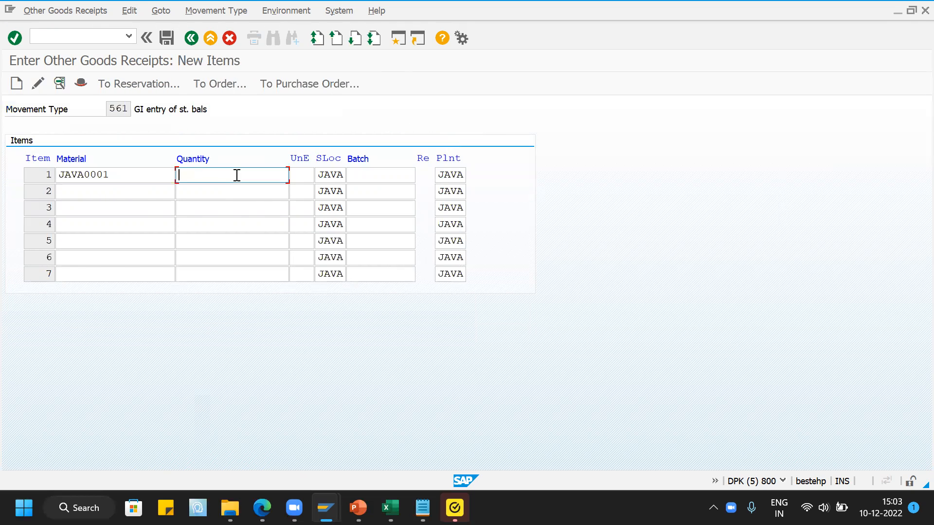
pyautogui.write('100')
pyautogui.press('Tab')
pyautogui.write('EA')
pyautogui.press('Tab')
pyautogui.press('Tab')
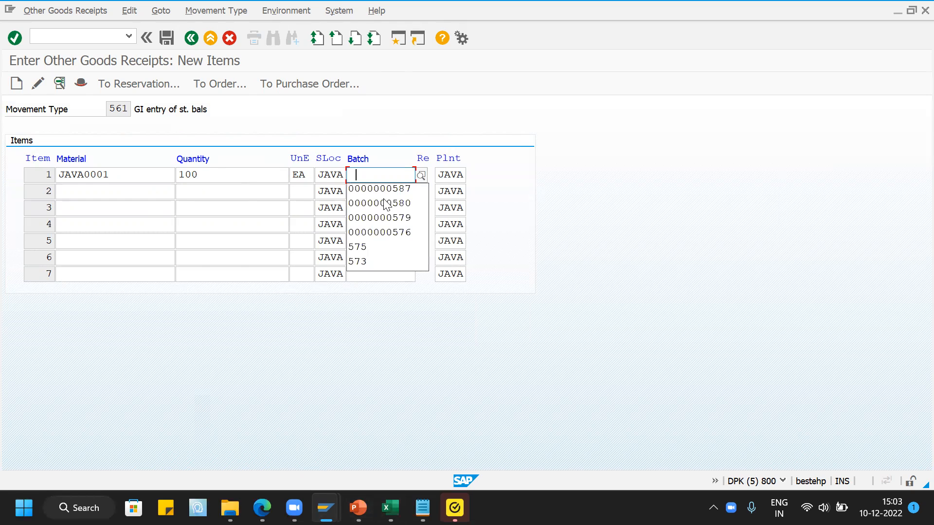
pyautogui.click(386, 190)
pyautogui.hotkey('alt', 'Tab')
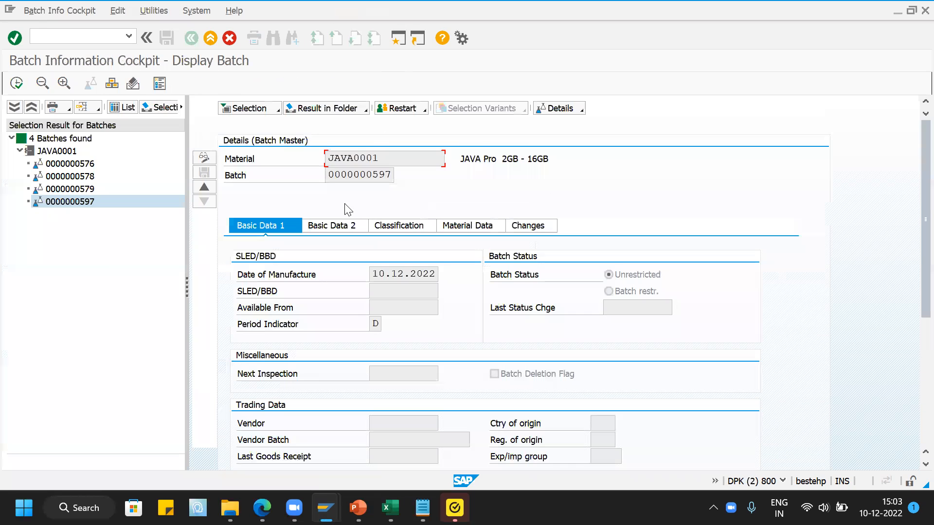
pyautogui.hotkey('alt', 'Tab')
pyautogui.click(400, 174)
pyautogui.press('Delete')
pyautogui.write('97')
pyautogui.press('Return')
# - Accept the item's manufacture date of 10.12.2022 and post the goods receipt
pyautogui.press('Return')
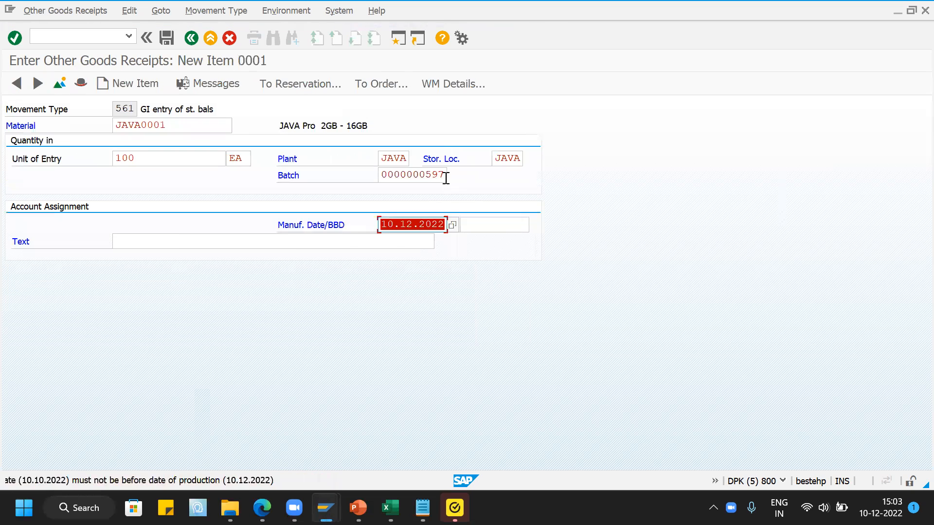
pyautogui.press('Return')
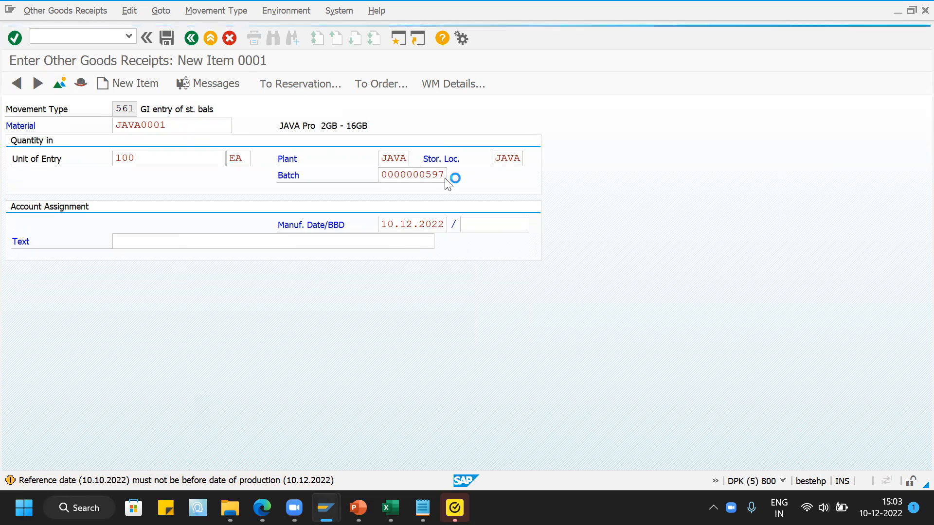
pyautogui.click(168, 39)
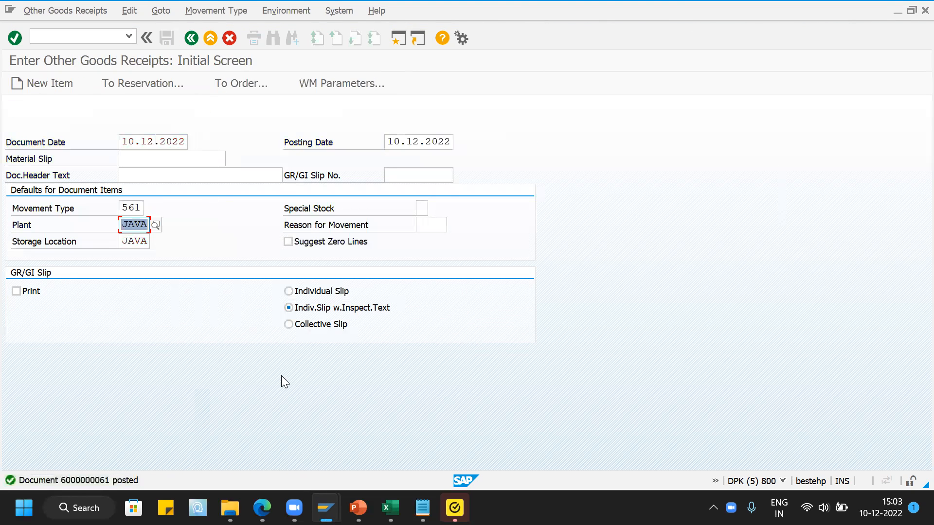
# - Return to the MCHB results session, refresh the entries and check the unrestricted stock per batch
pyautogui.moveTo(326, 508)
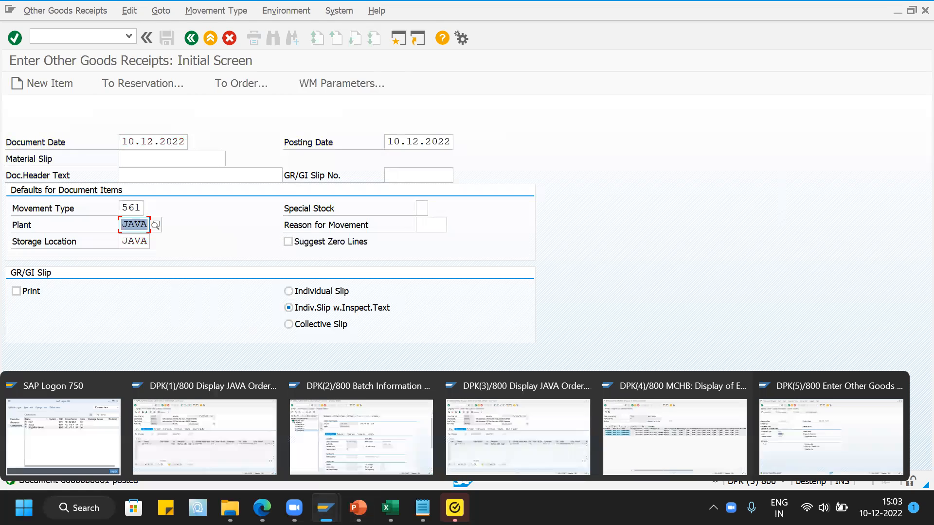
pyautogui.click(725, 452)
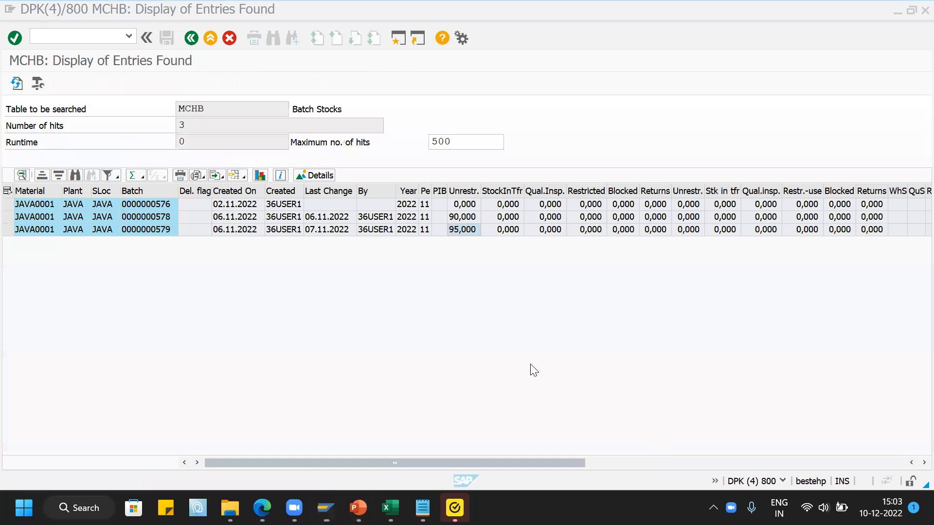
pyautogui.click(17, 84)
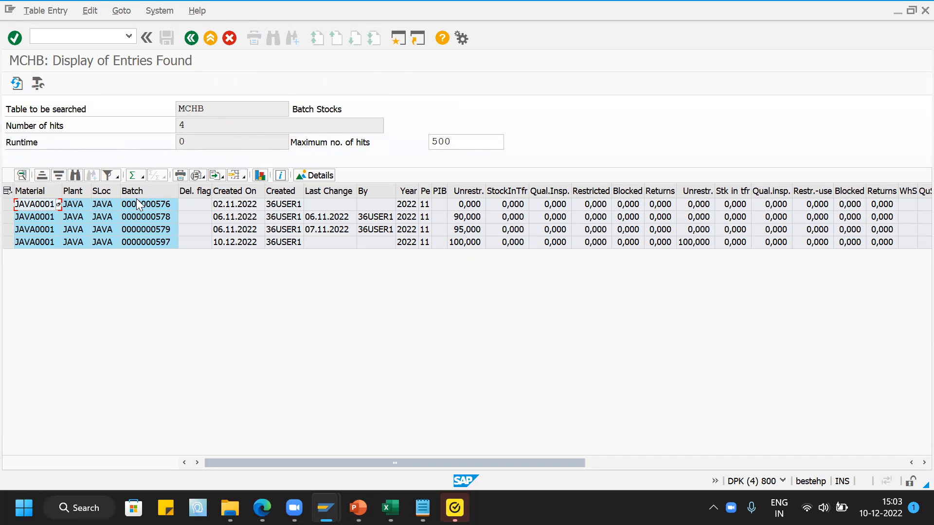
pyautogui.click(468, 217)
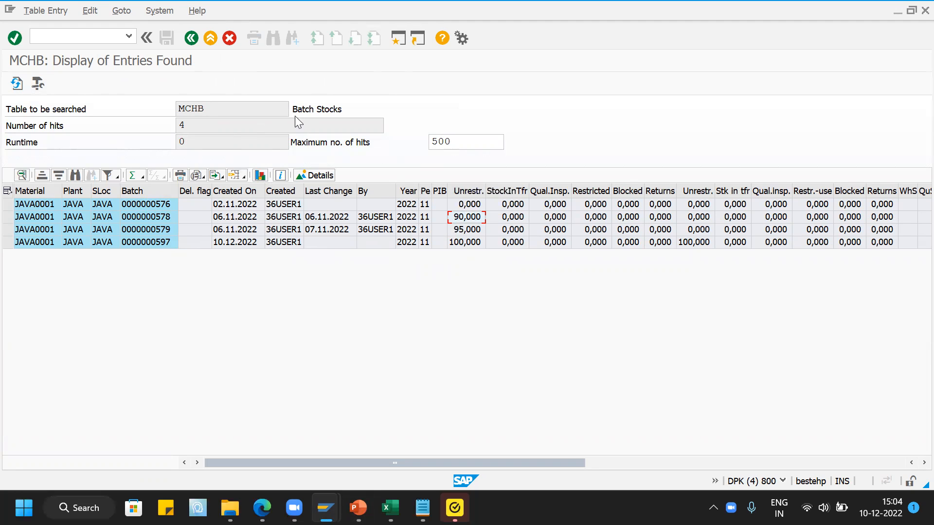
# - Switch to the PowerPoint presentation and show slide 4 with the basic batch determination settings
pyautogui.click(358, 508)
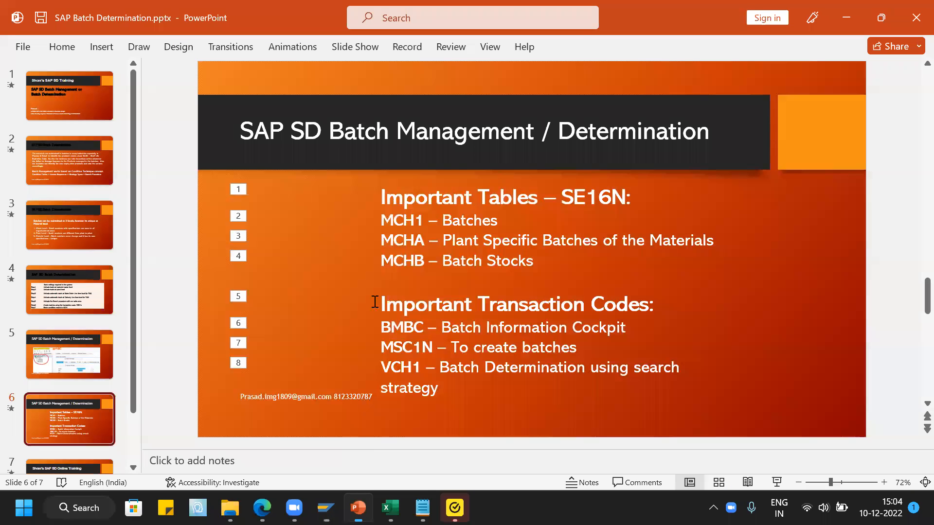
pyautogui.click(70, 295)
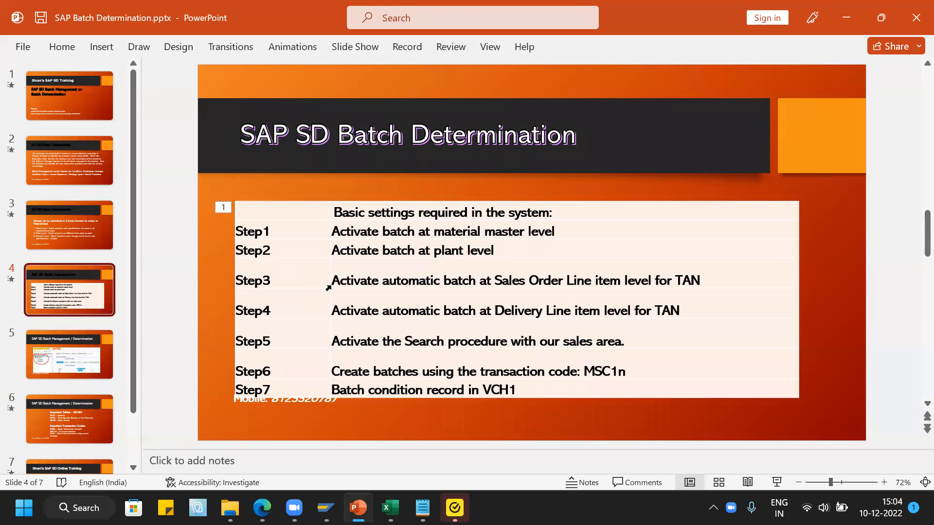